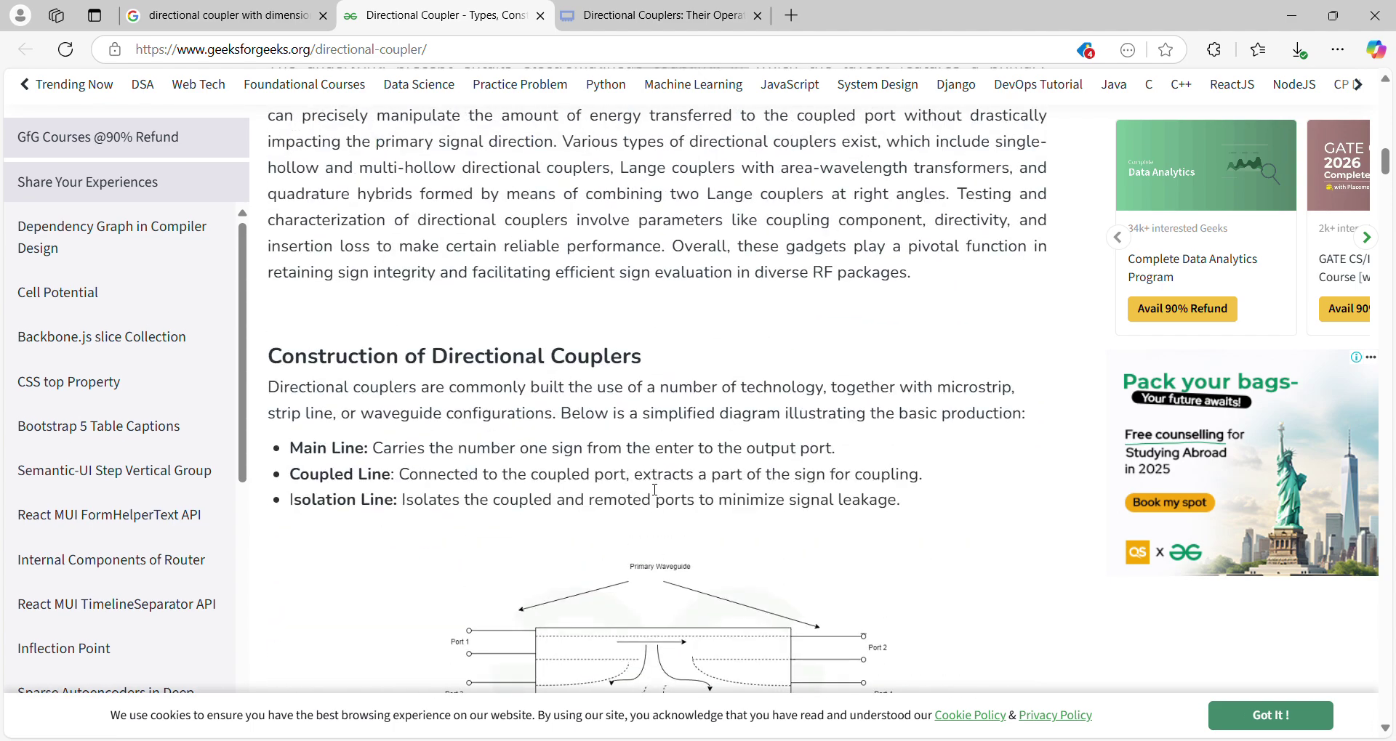
- Review the directional coupler article's sections on construction, types, applications, broadband couplers and quadrature hybrids
scroll(436, 480, up, 2)
scroll(564, 492, down, 15)
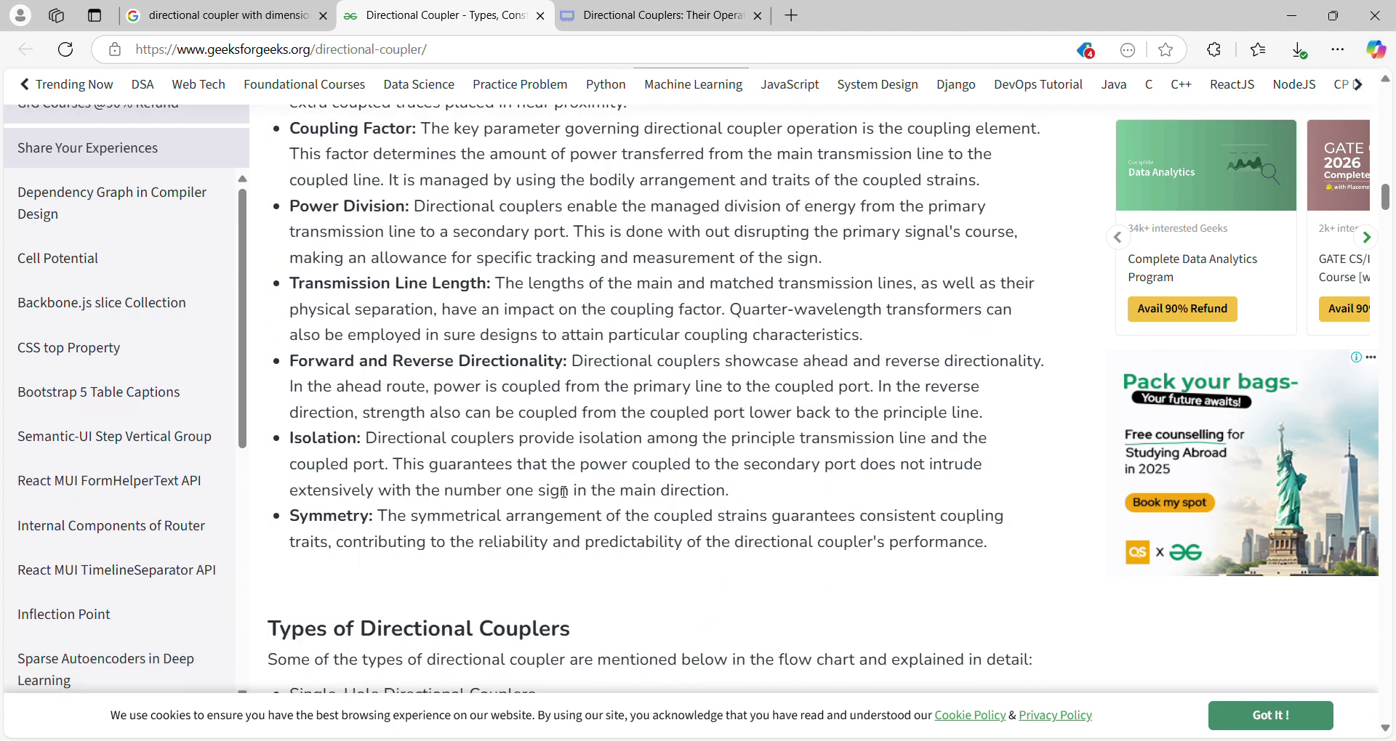
scroll(564, 493, down, 20)
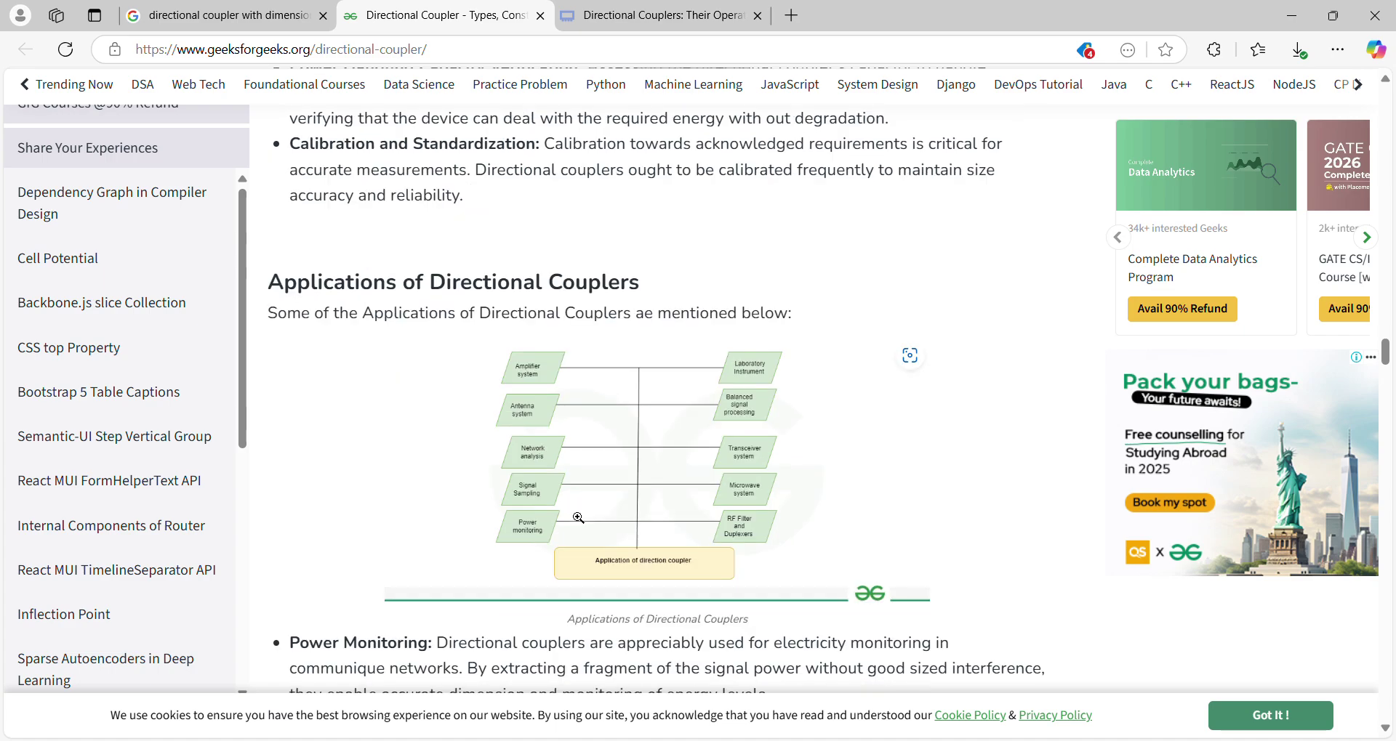
scroll(591, 560, down, 13)
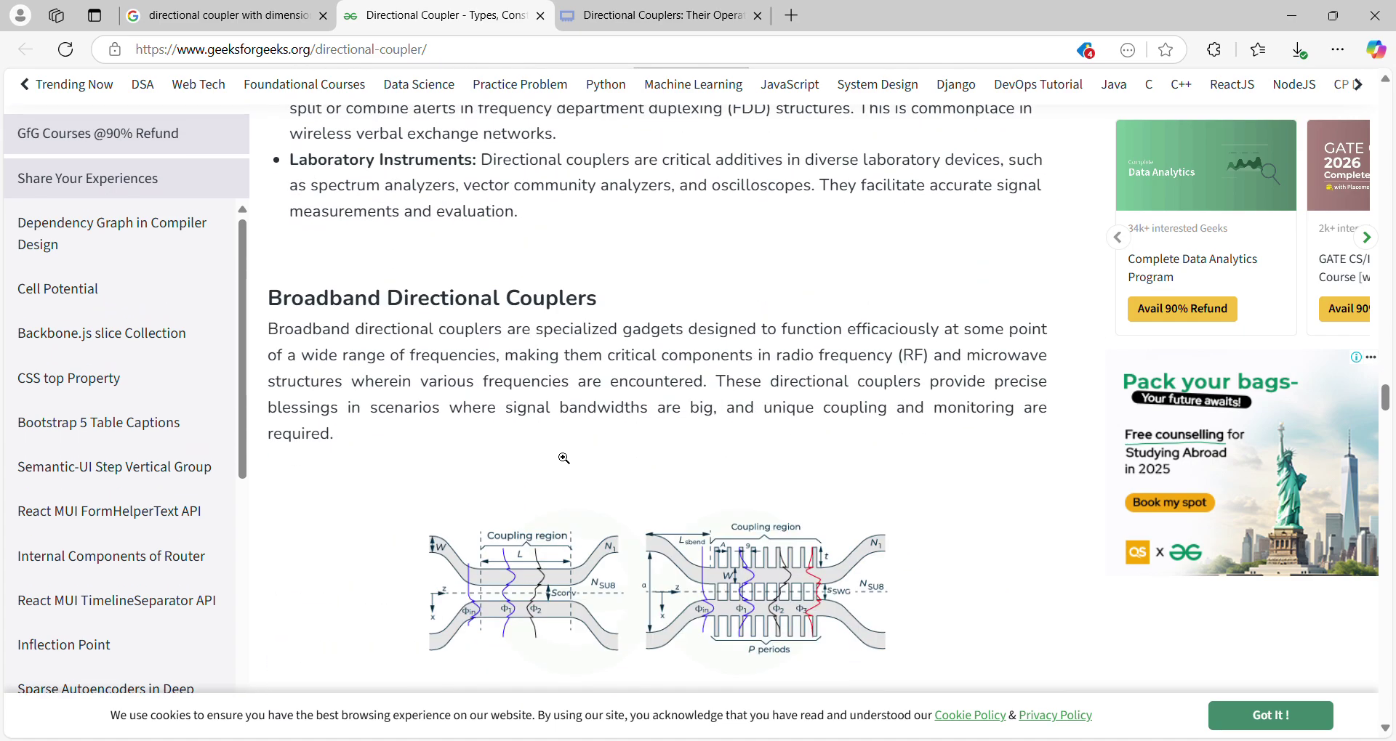
scroll(679, 493, up, 20)
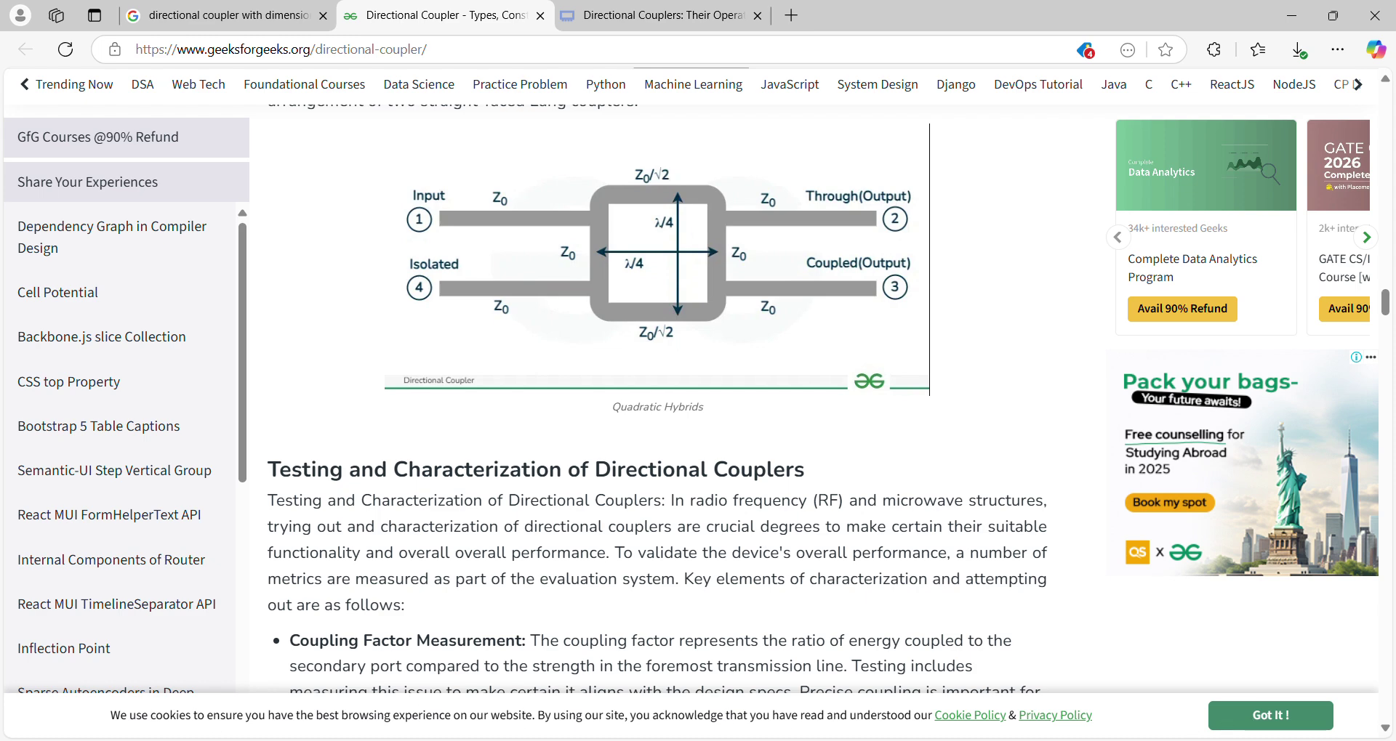
- Switch to Paint, maximize its window and get the blank canvas ready for freehand drawing
mouse_move(900, 740)
key(super)
text(m)
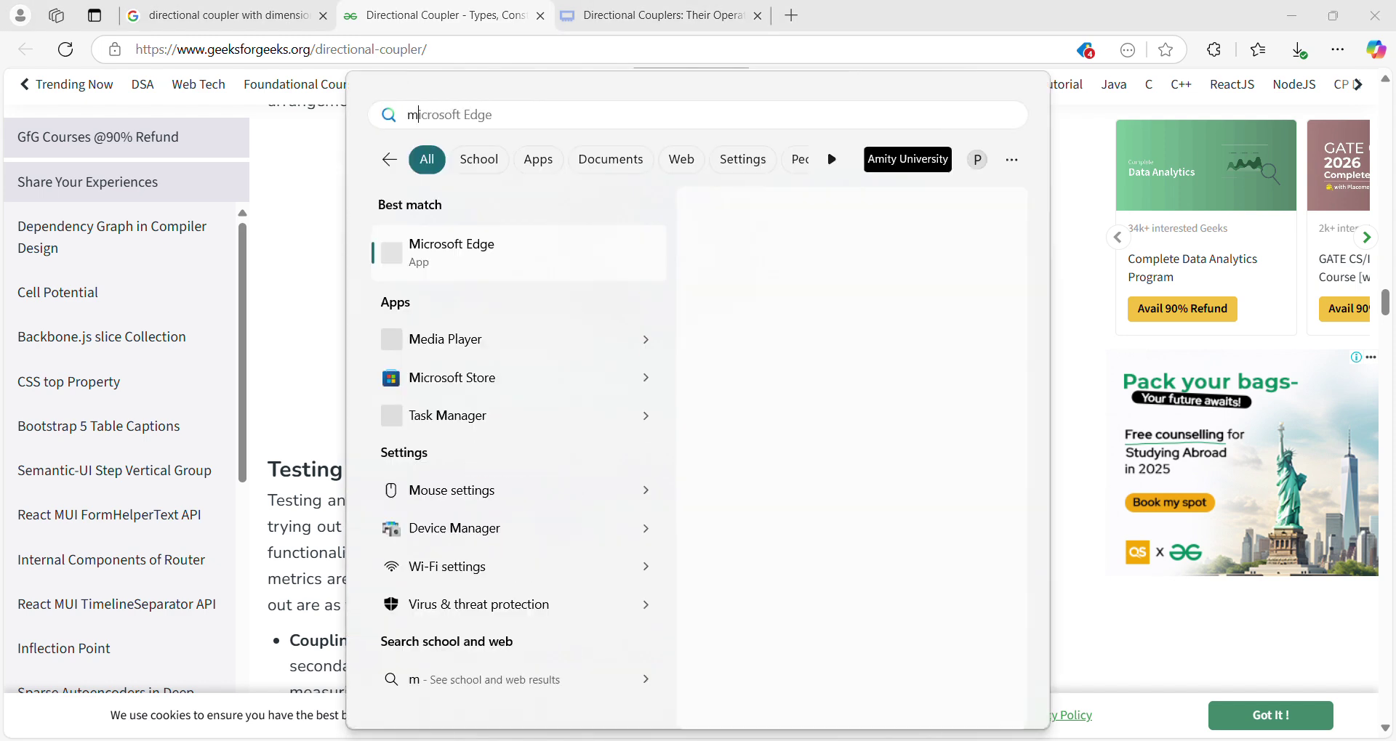
text(sp)
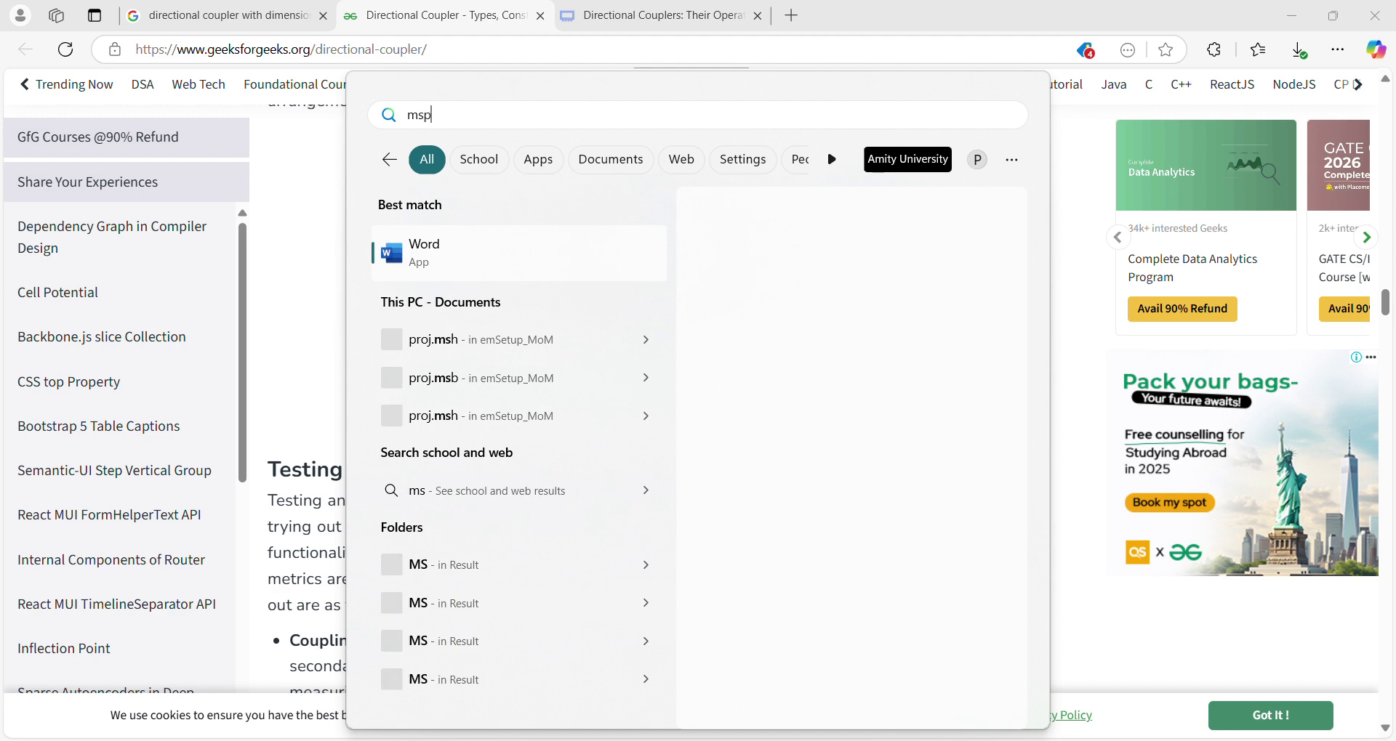
key(Return)
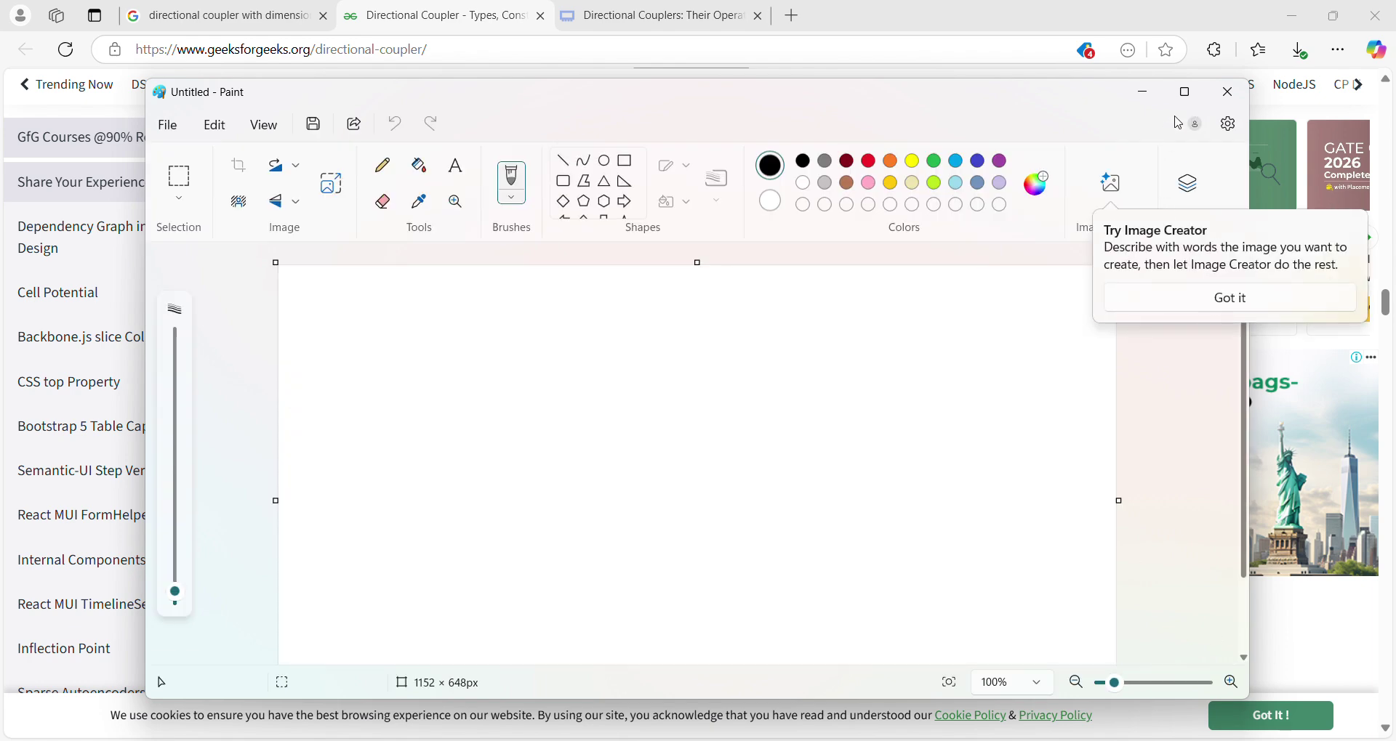
click(1185, 91)
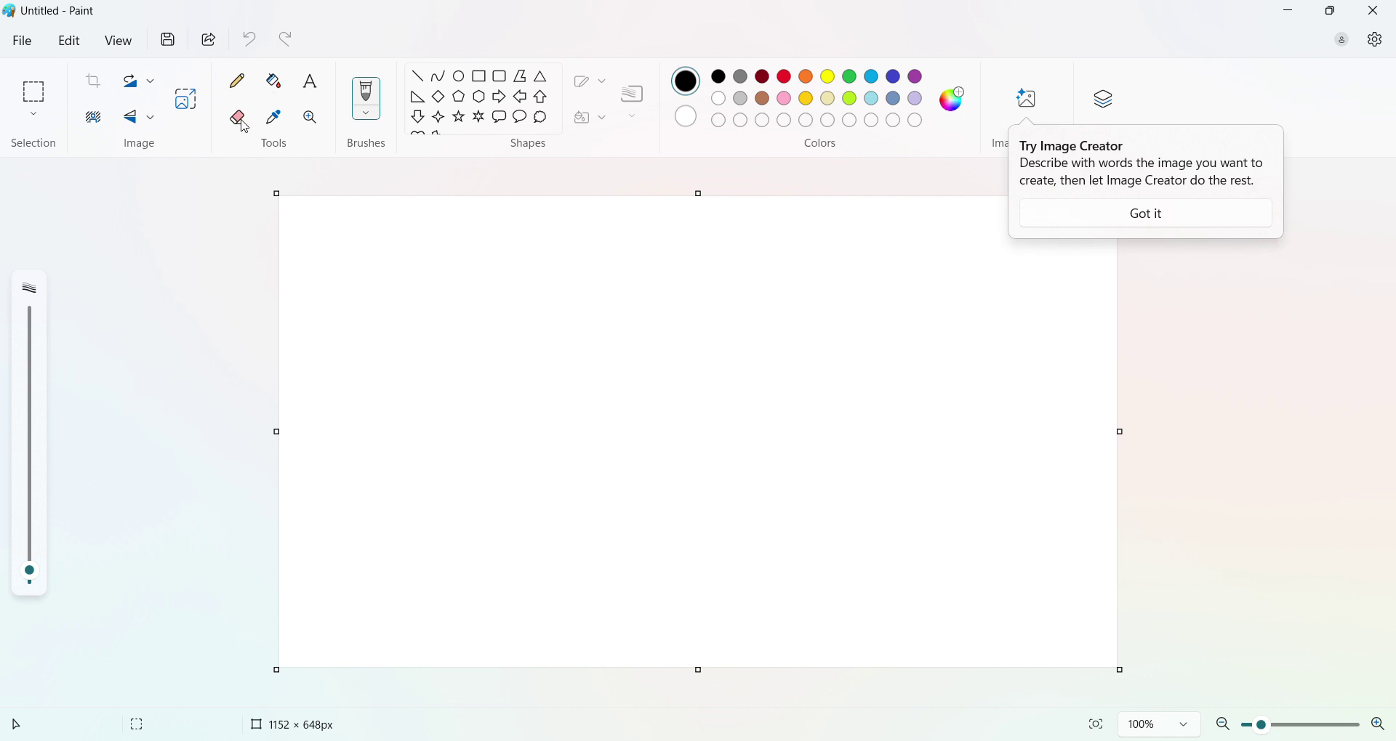
click(237, 83)
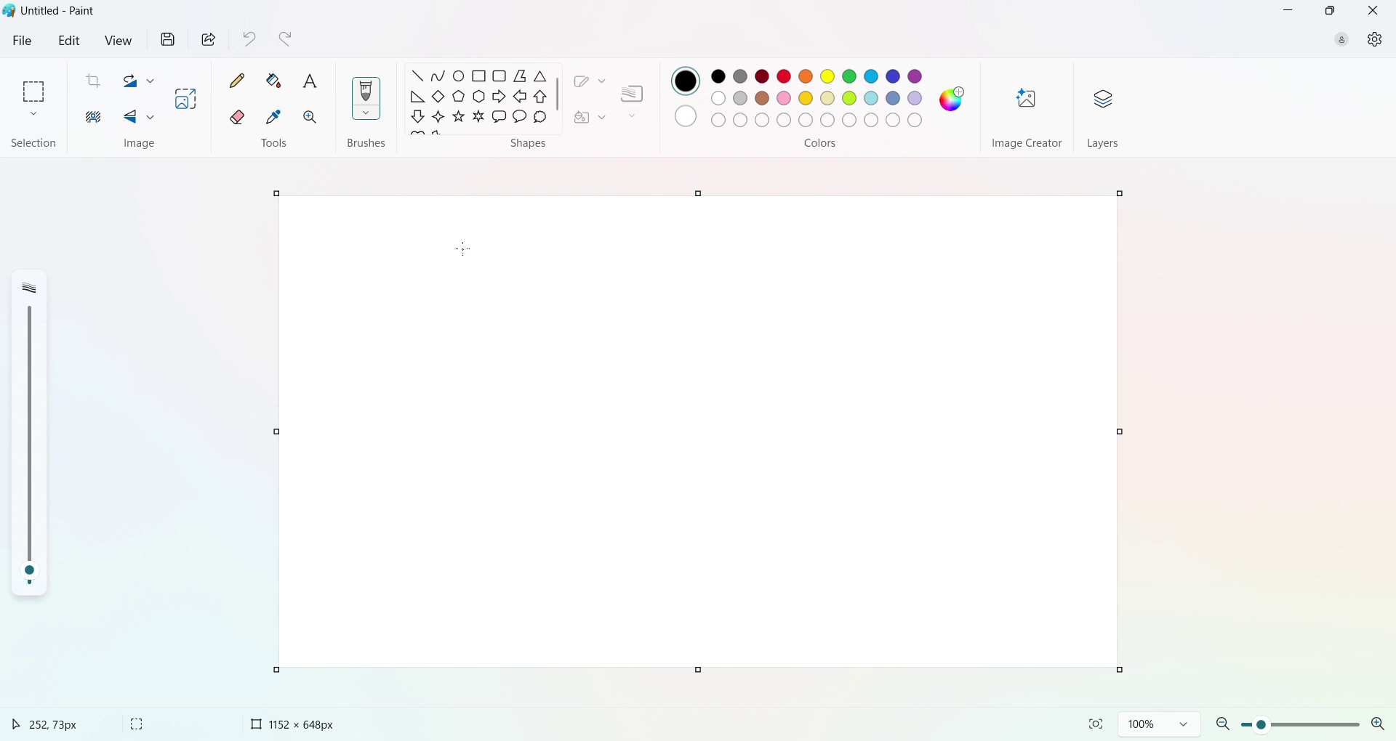
- Sketch a long horizontal main line in black with an output arrow marked Z0, and handwrite W0 notes beside it
mouse_move(463, 249)
mouse_down()
mouse_move(578, 293)
mouse_move(829, 282)
mouse_move(654, 254)
mouse_move(467, 256)
mouse_up()
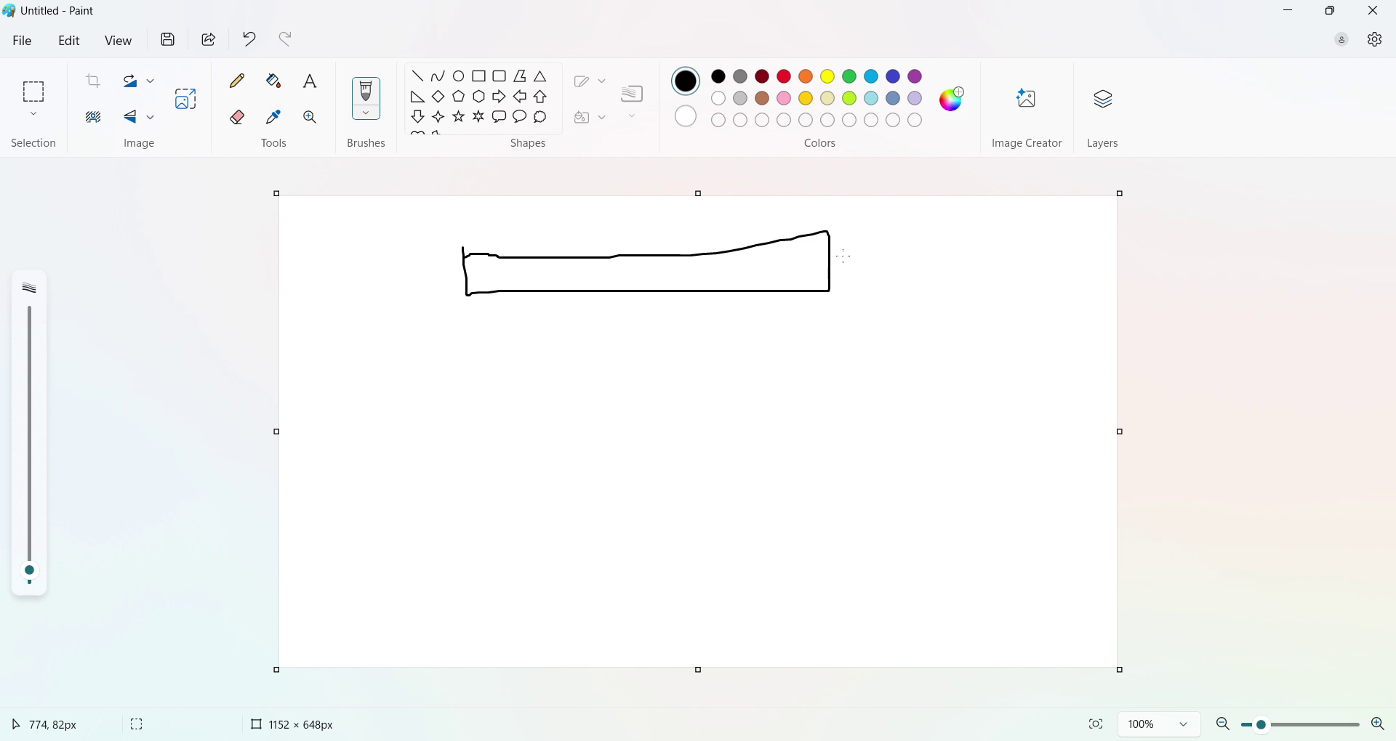
mouse_move(840, 257)
mouse_down()
mouse_move(835, 270)
mouse_move(852, 274)
mouse_move(908, 259)
mouse_move(923, 237)
mouse_move(920, 253)
mouse_move(875, 252)
mouse_up()
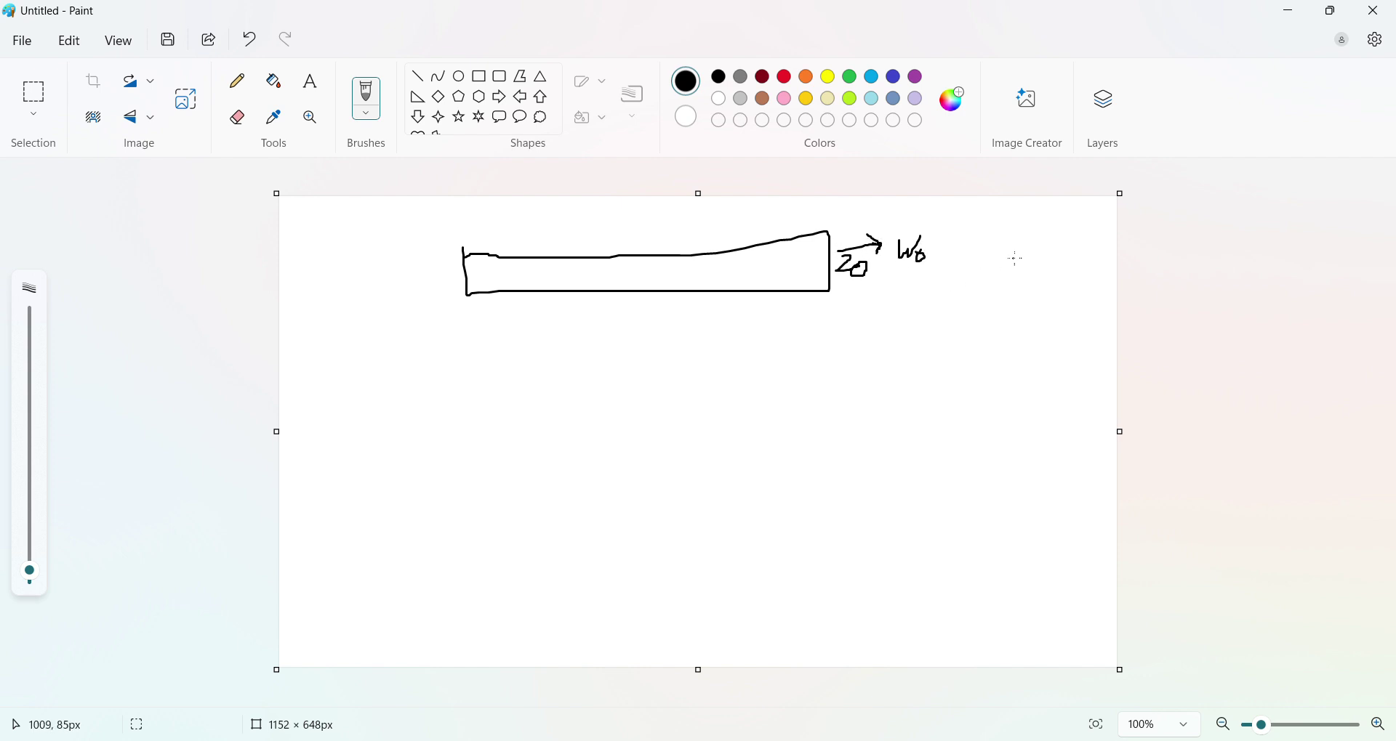
mouse_move(967, 243)
mouse_down()
mouse_move(968, 267)
mouse_move(986, 251)
mouse_move(982, 261)
mouse_move(1004, 259)
mouse_move(1029, 281)
mouse_move(1030, 264)
mouse_up()
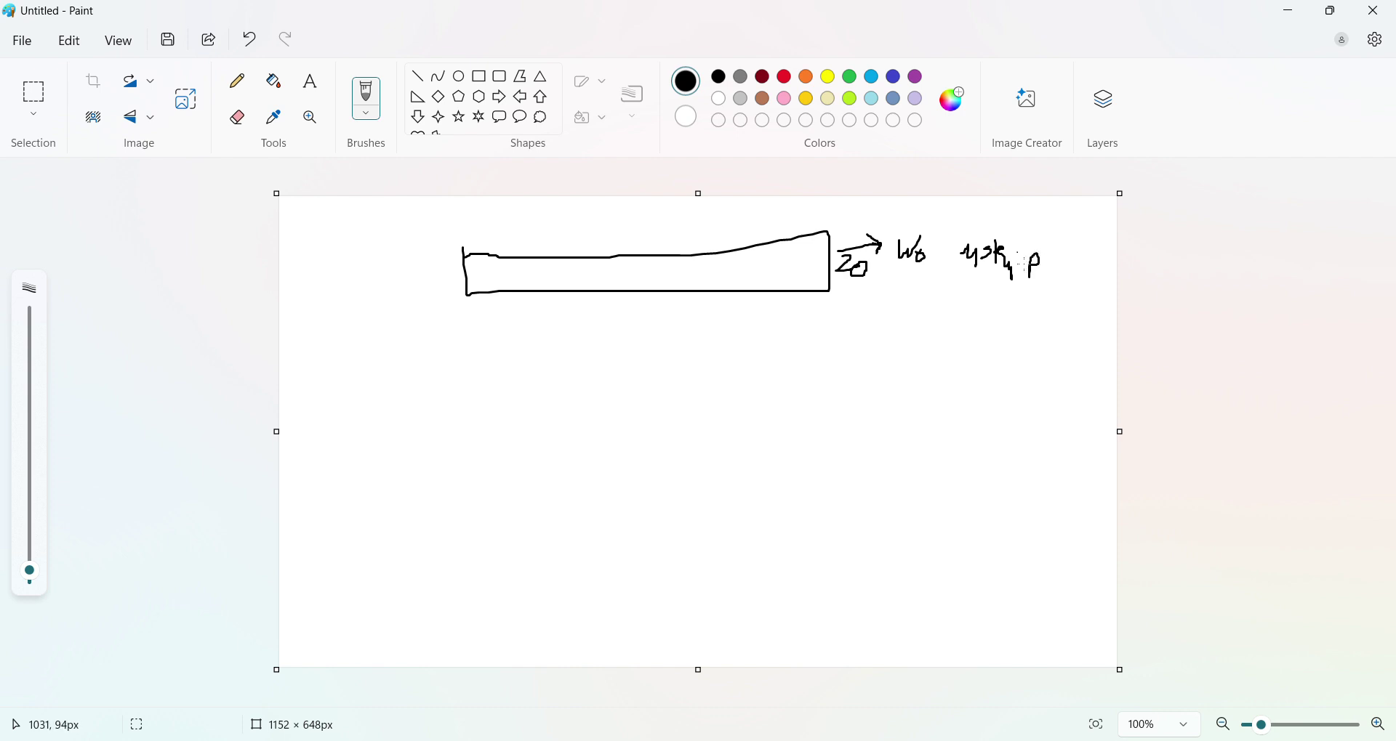
drag(919, 309, 946, 315)
- Write L = λ/4 under the main line and draw a double-headed arrow downward from it labelled λ/4
mouse_move(516, 303)
mouse_down()
mouse_move(618, 313)
mouse_move(620, 343)
mouse_up()
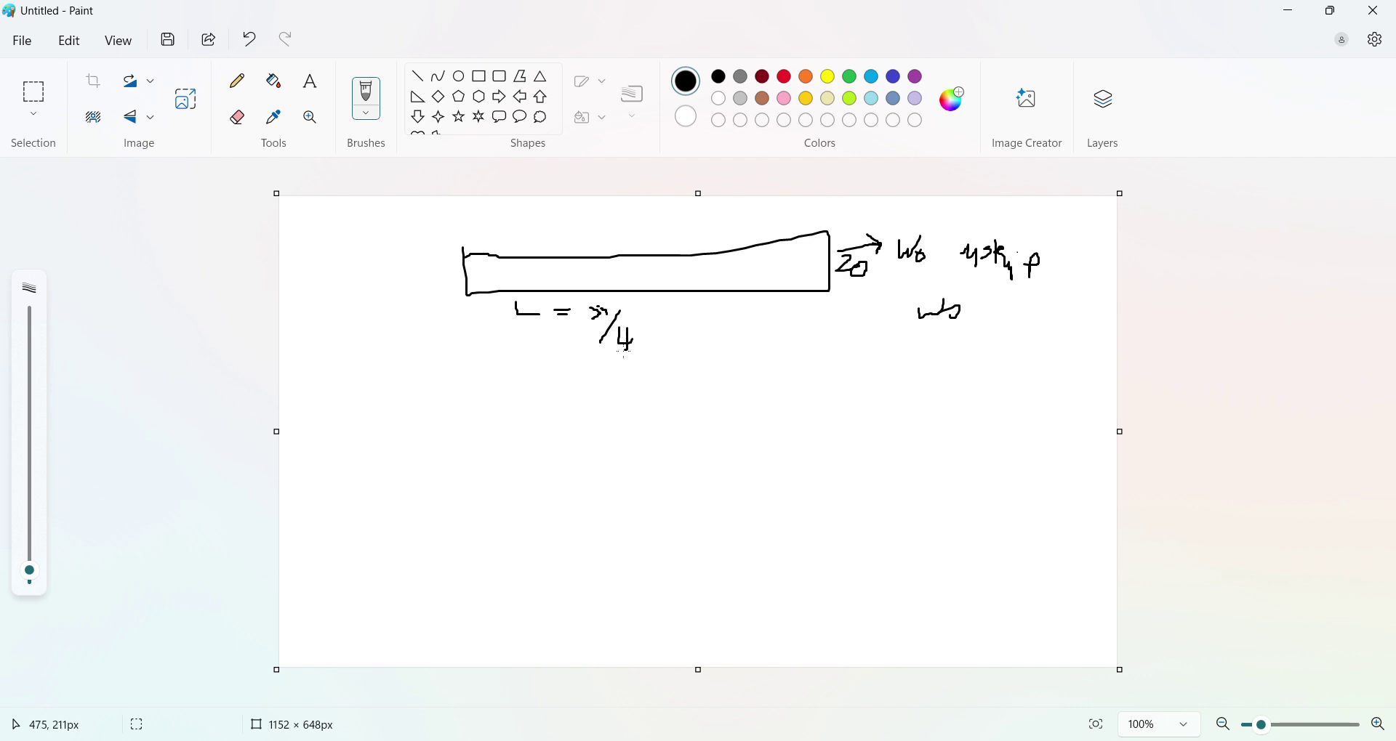
mouse_move(686, 286)
mouse_down()
mouse_move(726, 469)
mouse_move(740, 445)
mouse_up()
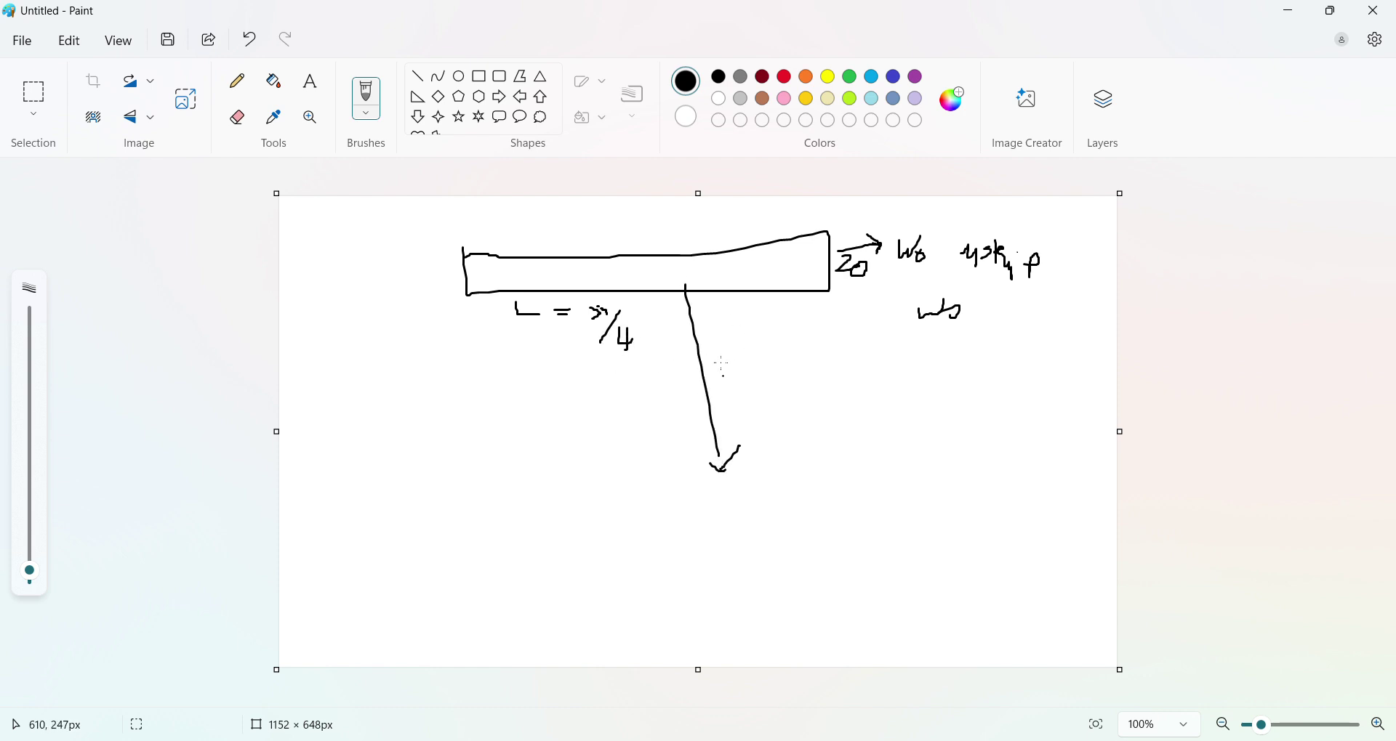
mouse_move(693, 295)
mouse_down()
mouse_move(681, 324)
mouse_move(689, 311)
mouse_move(771, 348)
mouse_move(751, 359)
mouse_move(777, 357)
mouse_move(776, 381)
mouse_move(790, 370)
mouse_move(809, 407)
mouse_up()
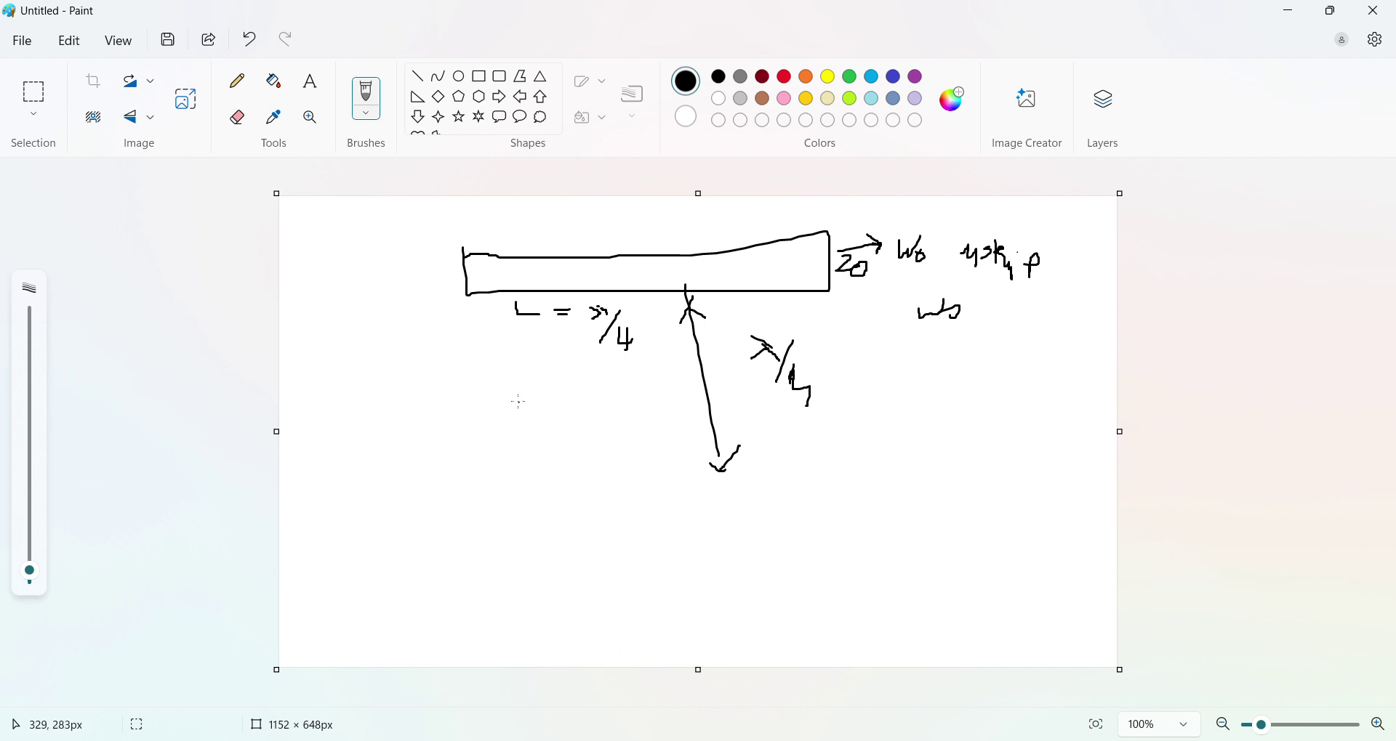
- Sketch the coupled line below the main line as a horizontal bar with two downward legs and angled corners
drag(516, 396, 516, 542)
mouse_move(521, 396)
mouse_down()
mouse_move(554, 398)
mouse_move(549, 528)
mouse_move(543, 556)
mouse_move(511, 550)
mouse_up()
mouse_move(554, 356)
mouse_down()
mouse_move(556, 392)
mouse_move(554, 360)
mouse_move(776, 360)
mouse_move(776, 386)
mouse_move(556, 393)
mouse_up()
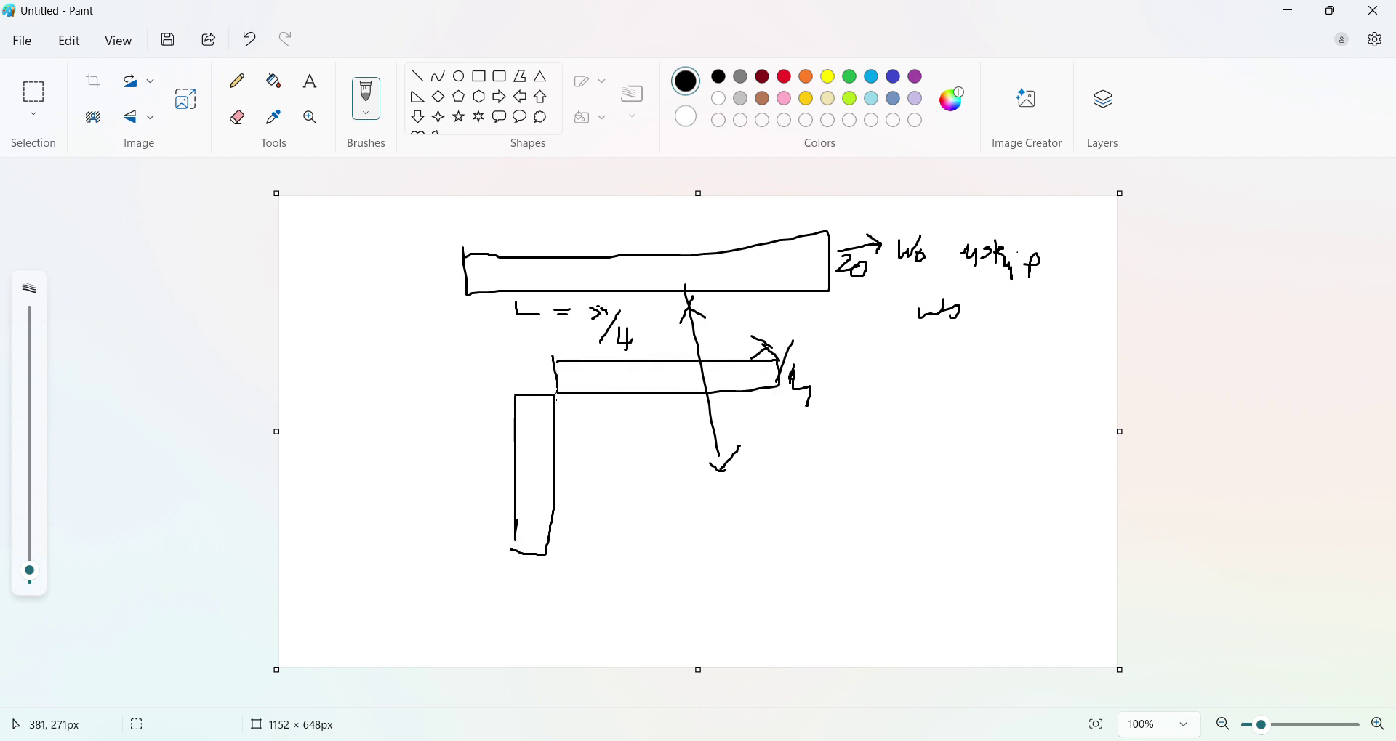
drag(782, 402, 782, 514)
mouse_move(797, 387)
mouse_down()
mouse_move(799, 540)
mouse_move(784, 505)
mouse_up()
drag(777, 360, 798, 376)
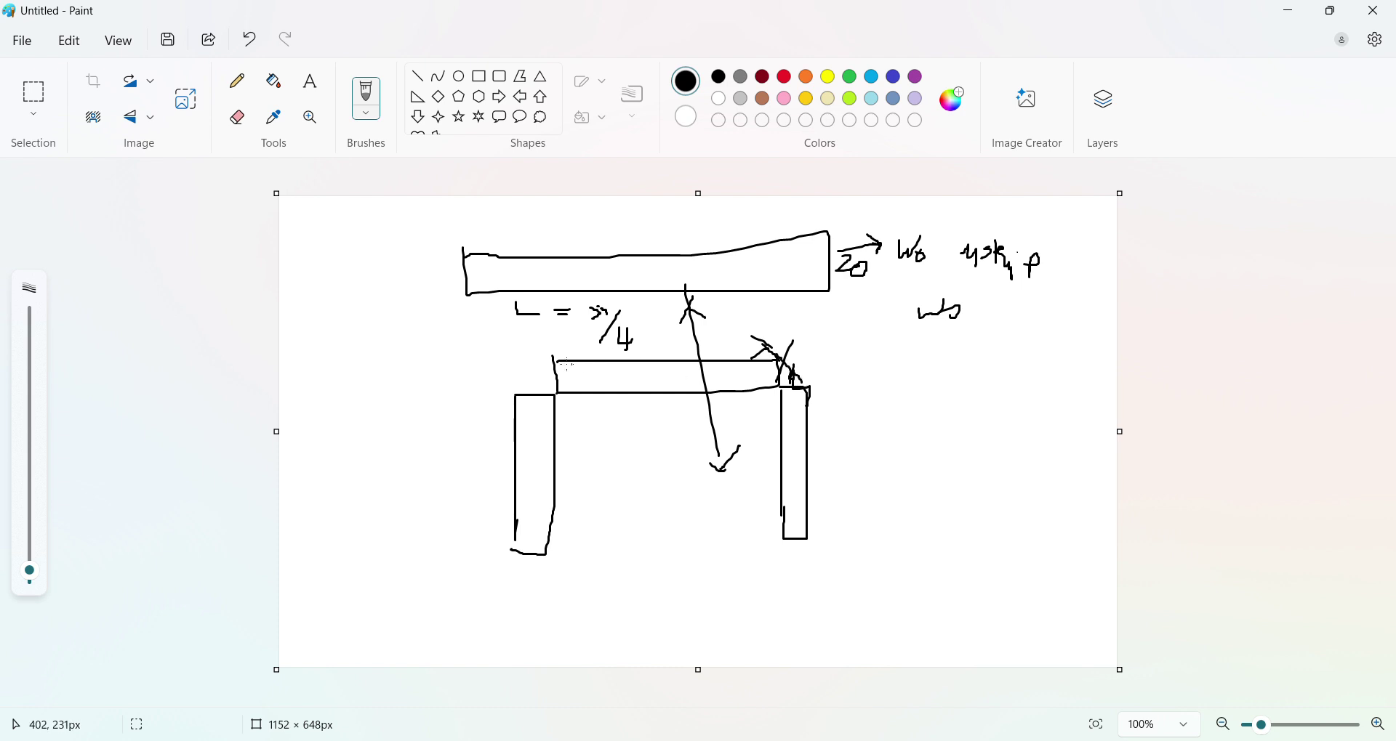
drag(554, 356, 518, 391)
- Label the main line's ends in red as P1 and P2 with arrows, and write the note (P1,2) beside the sketch
click(784, 76)
mouse_move(399, 271)
mouse_down()
mouse_move(463, 271)
mouse_move(366, 295)
mouse_move(384, 268)
mouse_move(368, 281)
mouse_move(390, 297)
mouse_up()
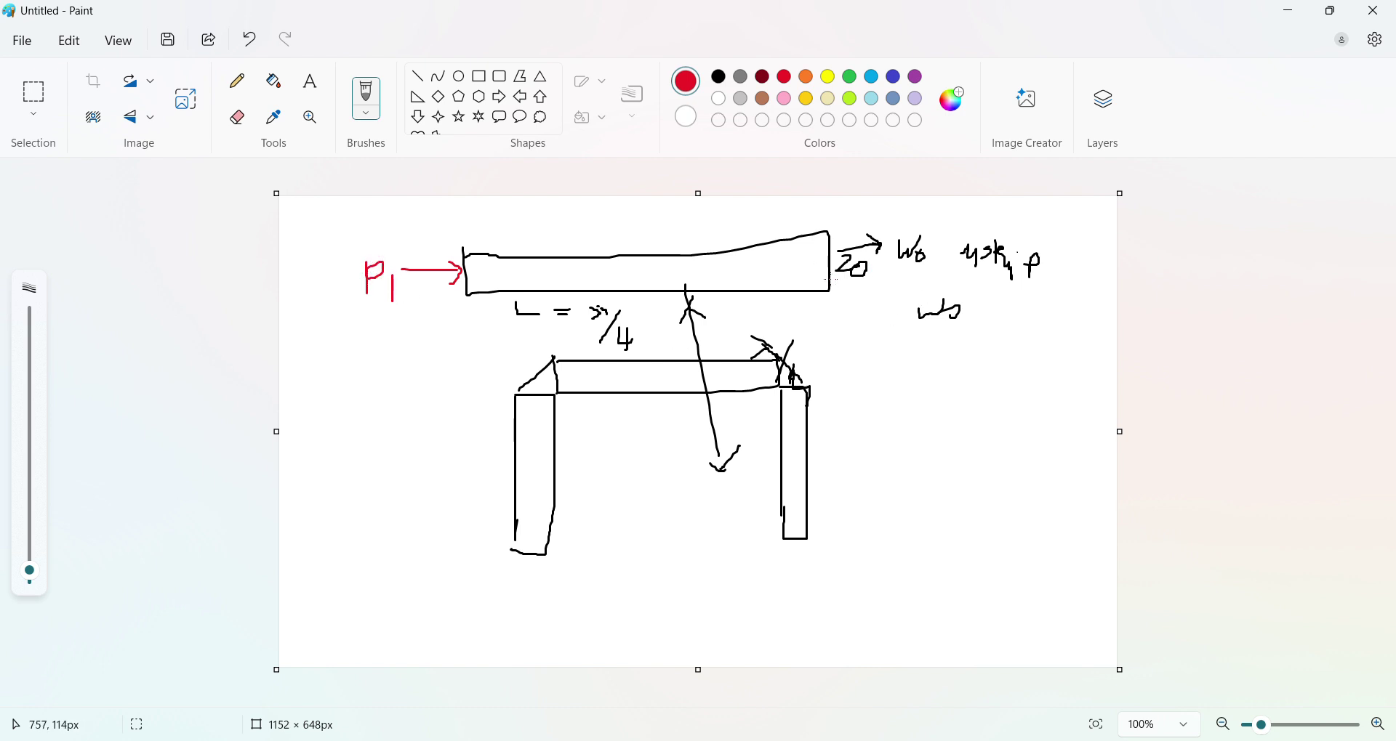
mouse_move(830, 280)
mouse_down()
mouse_move(854, 277)
mouse_move(843, 294)
mouse_move(881, 303)
mouse_up()
mouse_move(922, 367)
mouse_down()
mouse_move(932, 397)
mouse_move(940, 372)
mouse_move(930, 384)
mouse_move(954, 404)
mouse_move(979, 391)
mouse_move(977, 409)
mouse_up()
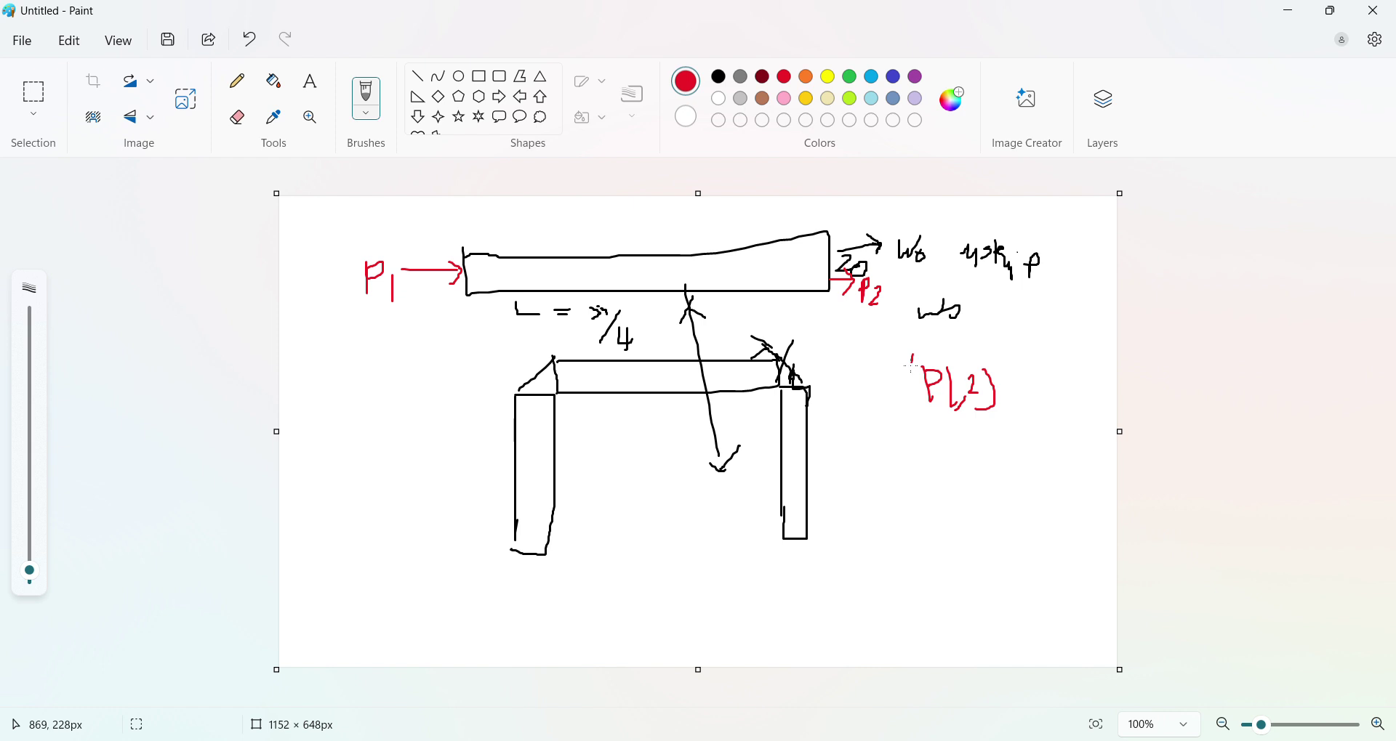
drag(910, 362, 942, 431)
- Add red arrows at the ends of the coupled line's legs and label them P4 and P3
mouse_move(792, 544)
mouse_down()
mouse_move(784, 553)
mouse_move(805, 557)
mouse_move(796, 595)
mouse_move(811, 578)
mouse_move(844, 596)
mouse_up()
drag(840, 585, 840, 613)
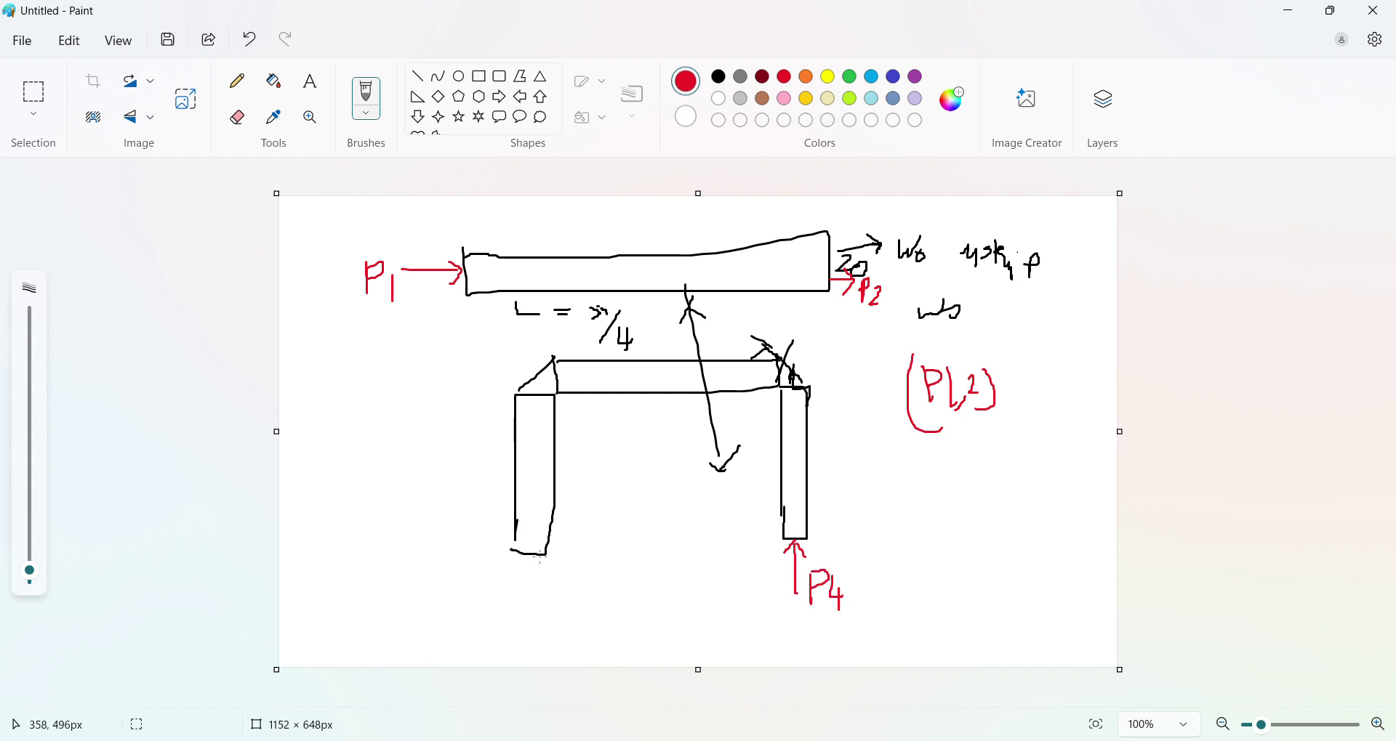
drag(539, 557, 527, 569)
mouse_move(540, 557)
mouse_down()
mouse_move(540, 598)
mouse_move(558, 619)
mouse_move(580, 598)
mouse_move(558, 642)
mouse_up()
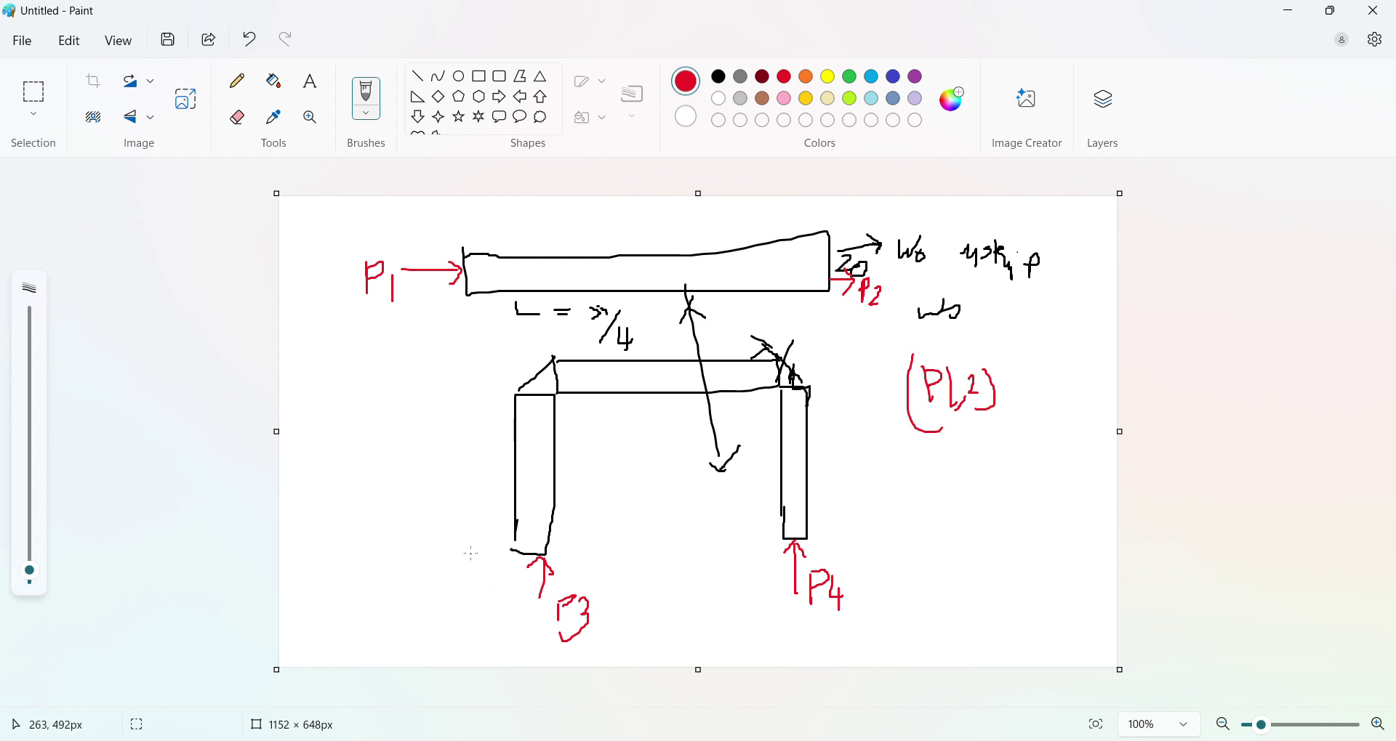
- Cross out the P3 leg and trace red signal paths from P1 to P2 and from P1 to P4
mouse_move(553, 529)
mouse_down()
mouse_move(520, 556)
mouse_move(579, 550)
mouse_up()
click(991, 300)
drag(852, 589, 873, 593)
drag(457, 274, 831, 266)
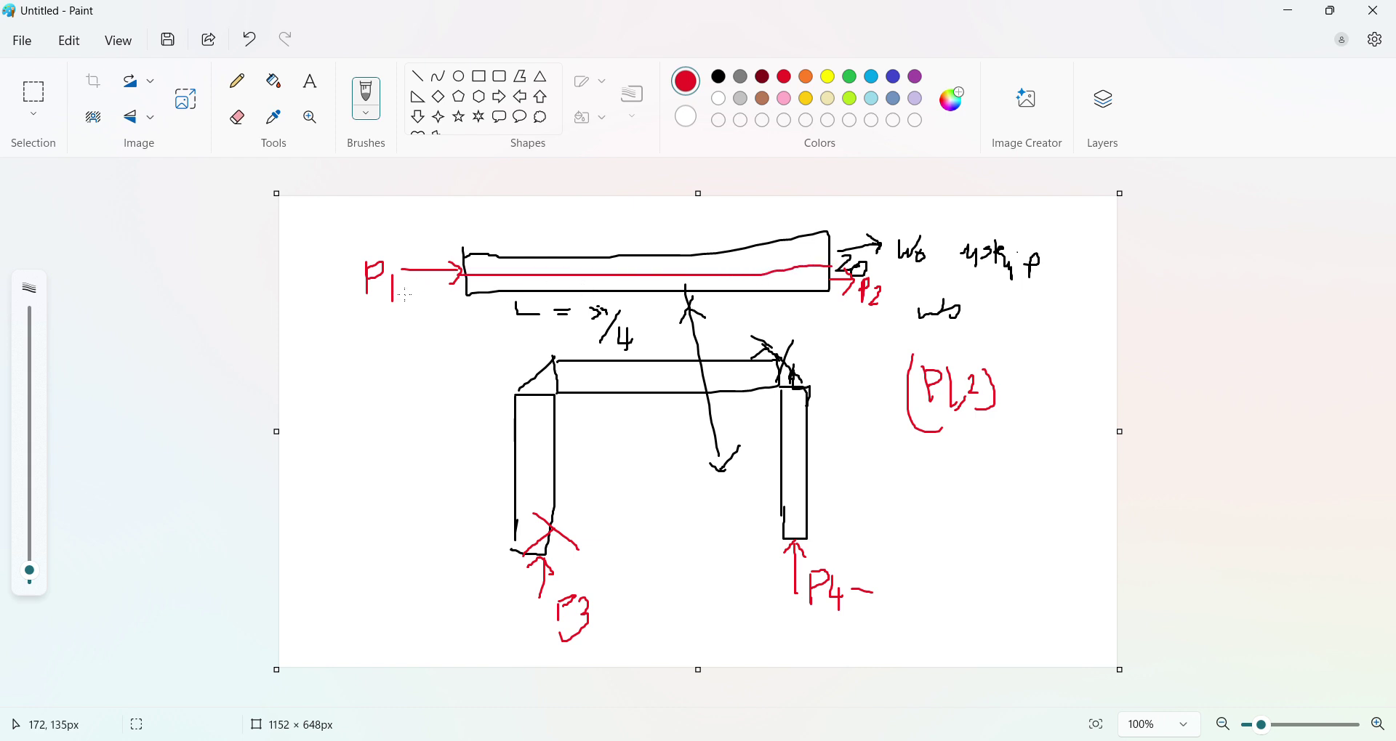
mouse_move(405, 295)
mouse_down()
mouse_move(586, 290)
mouse_move(646, 307)
mouse_move(709, 345)
mouse_move(747, 395)
mouse_move(786, 526)
mouse_up()
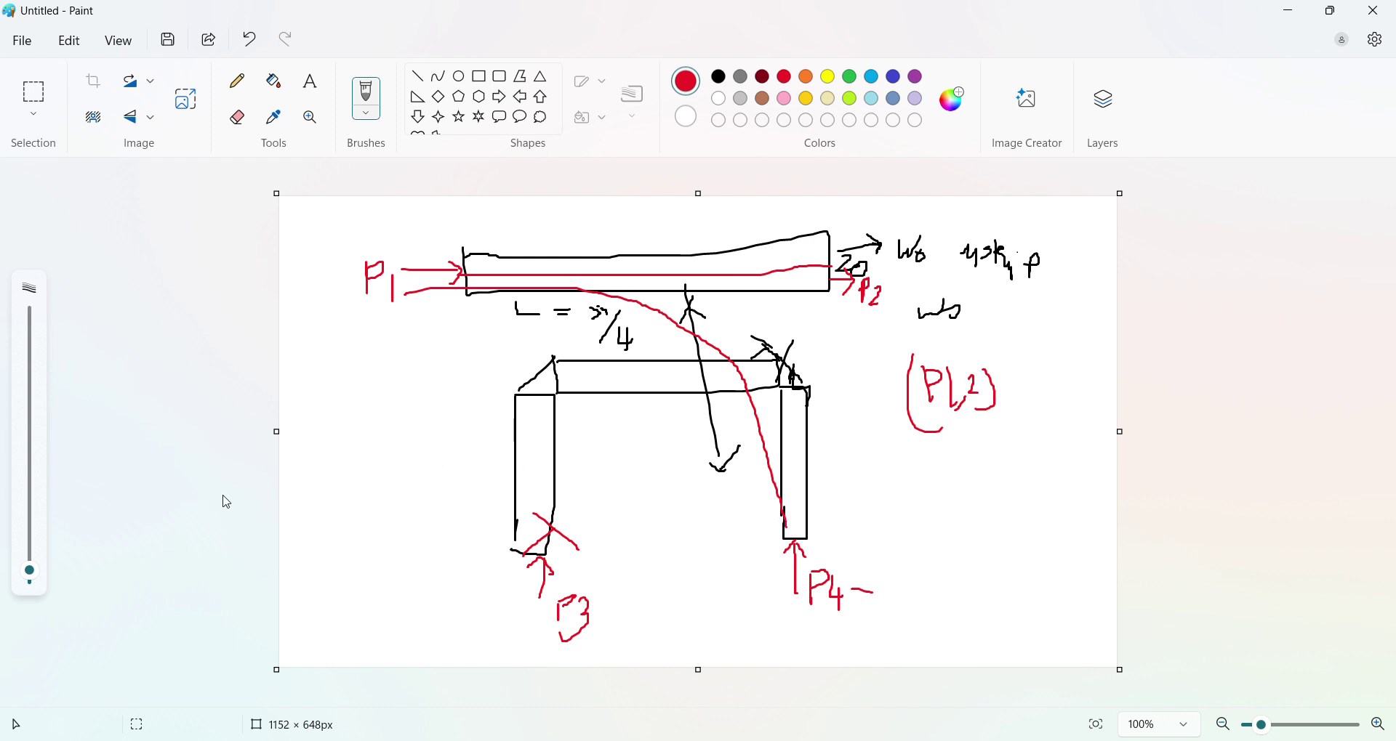
- Complete the P4 label as P4 = 30 dB and list <15, <30 and <40 beneath the (P1,2) note
mouse_move(860, 566)
mouse_down()
mouse_move(954, 585)
mouse_move(941, 576)
mouse_move(968, 595)
mouse_move(958, 604)
mouse_move(975, 601)
mouse_move(976, 605)
mouse_up()
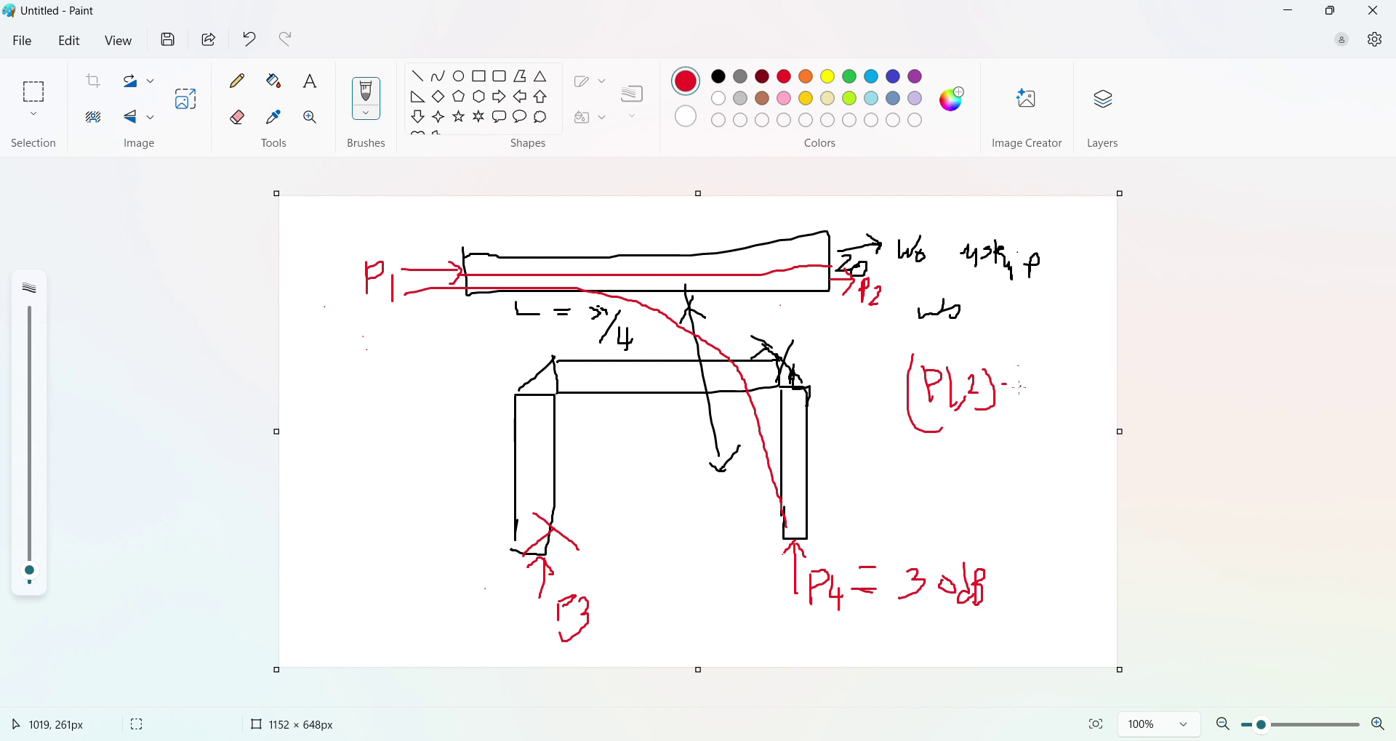
mouse_move(1012, 399)
mouse_down()
mouse_move(1045, 379)
mouse_move(1007, 430)
mouse_move(1019, 440)
mouse_move(1045, 422)
mouse_move(1051, 442)
mouse_move(1067, 415)
mouse_up()
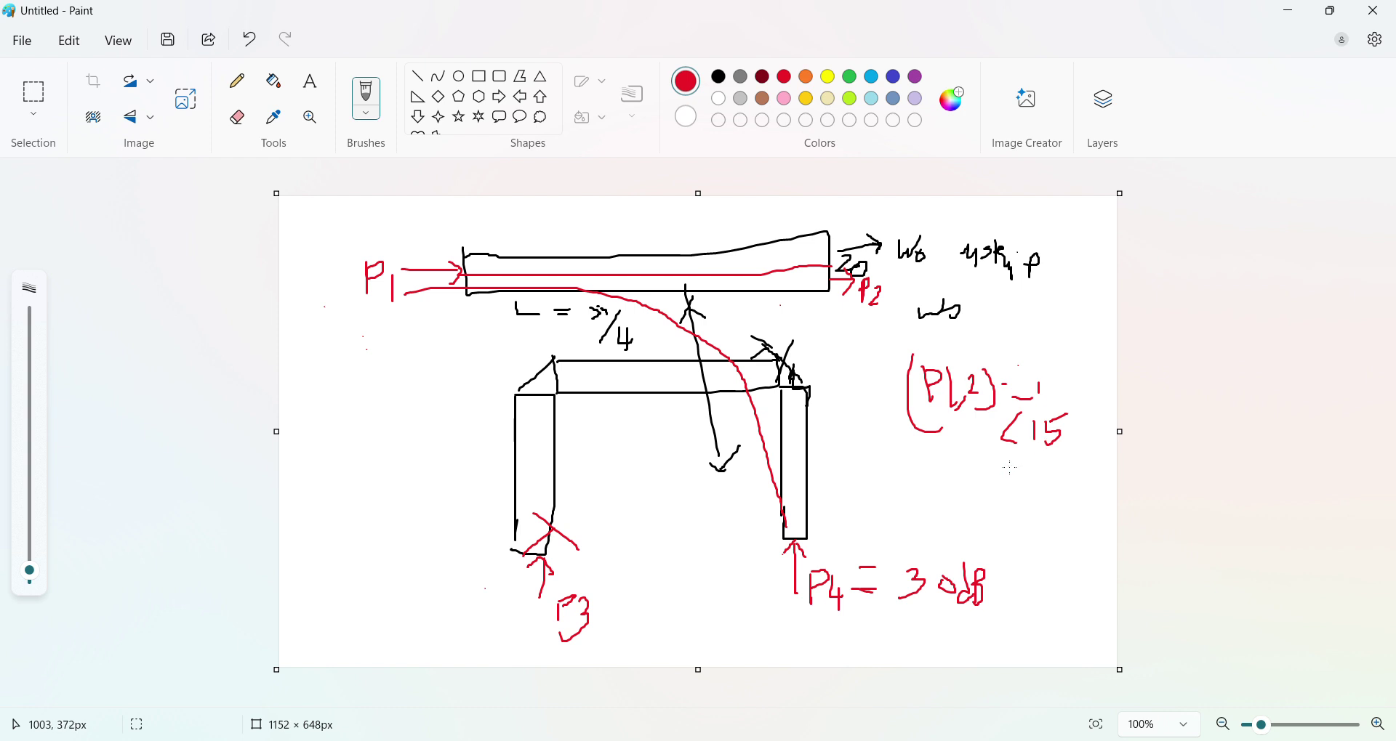
mouse_move(1011, 468)
mouse_down()
mouse_move(1015, 486)
mouse_move(1045, 484)
mouse_move(1030, 502)
mouse_move(1067, 474)
mouse_up()
mouse_move(1020, 530)
mouse_down()
mouse_move(1025, 544)
mouse_move(1063, 531)
mouse_up()
mouse_move(1056, 525)
mouse_down()
mouse_move(1056, 548)
mouse_move(1086, 518)
mouse_up()
drag(1060, 532, 1071, 528)
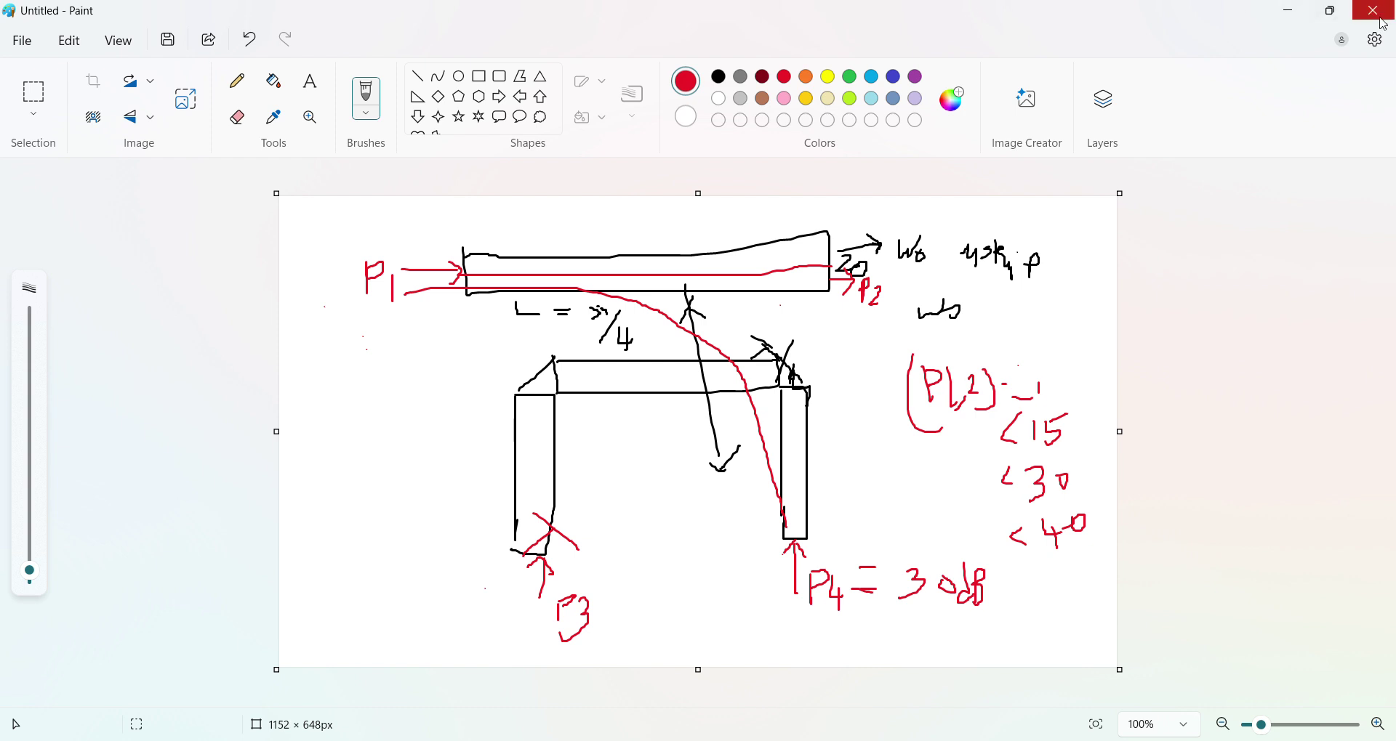
- Launch Advanced Design System 2022 and create the workspace coupler_30_wrk with Standard ADS Layers, 0.0001 millimeter layout resolution
key(super+d)
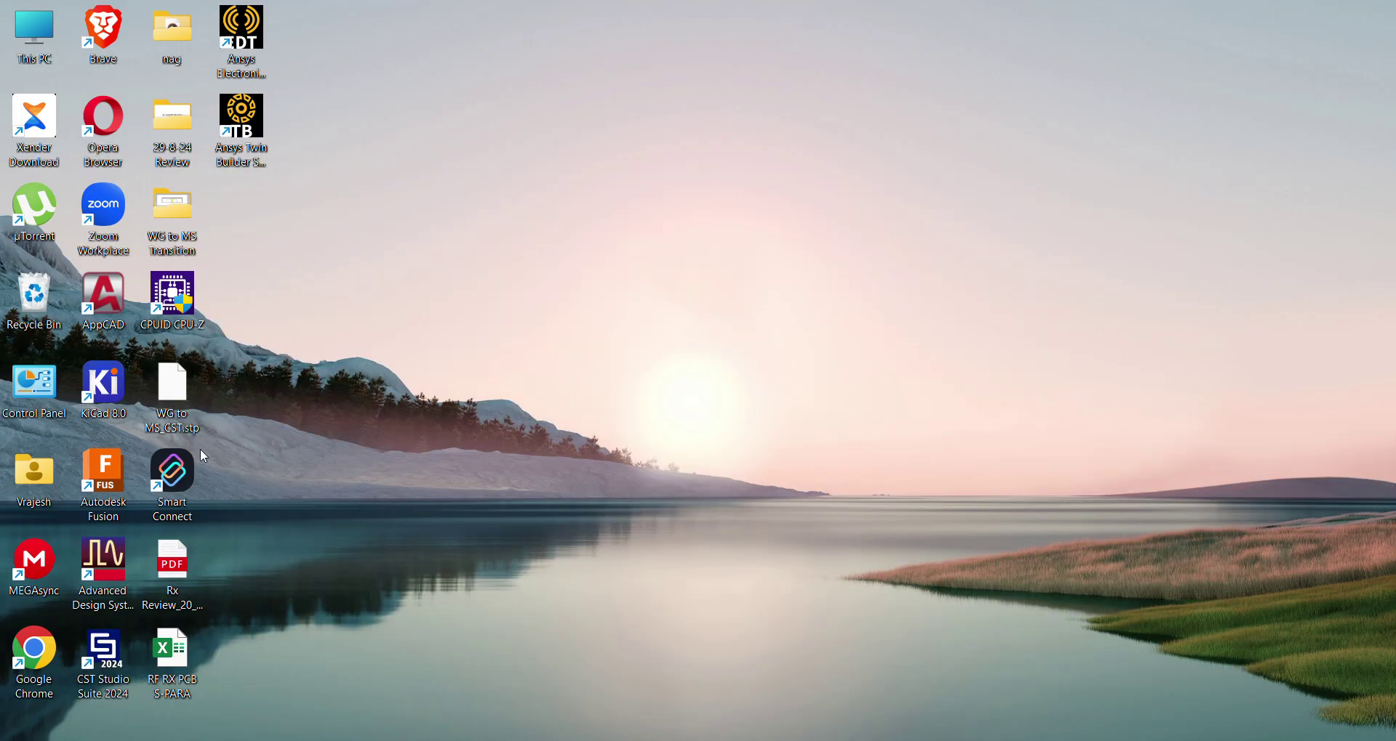
double_click(80, 573)
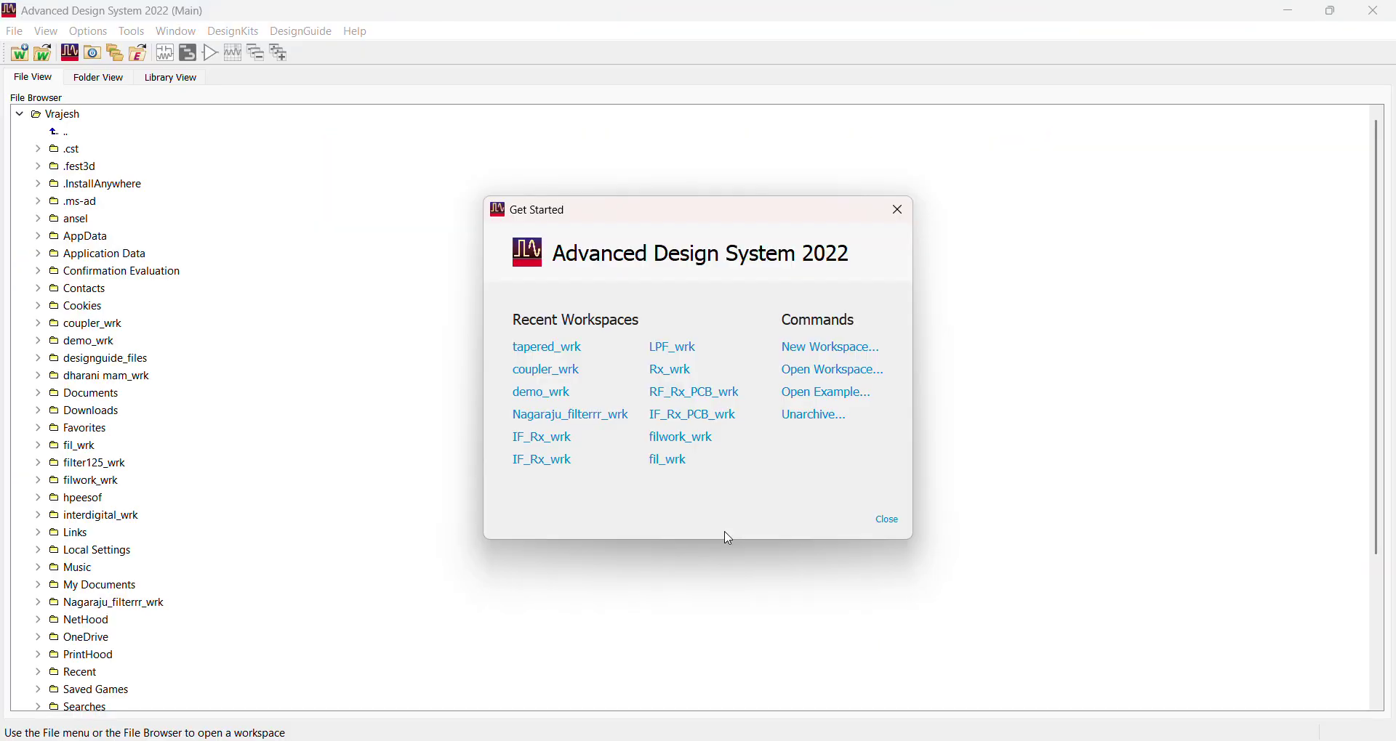
click(789, 348)
text(coup)
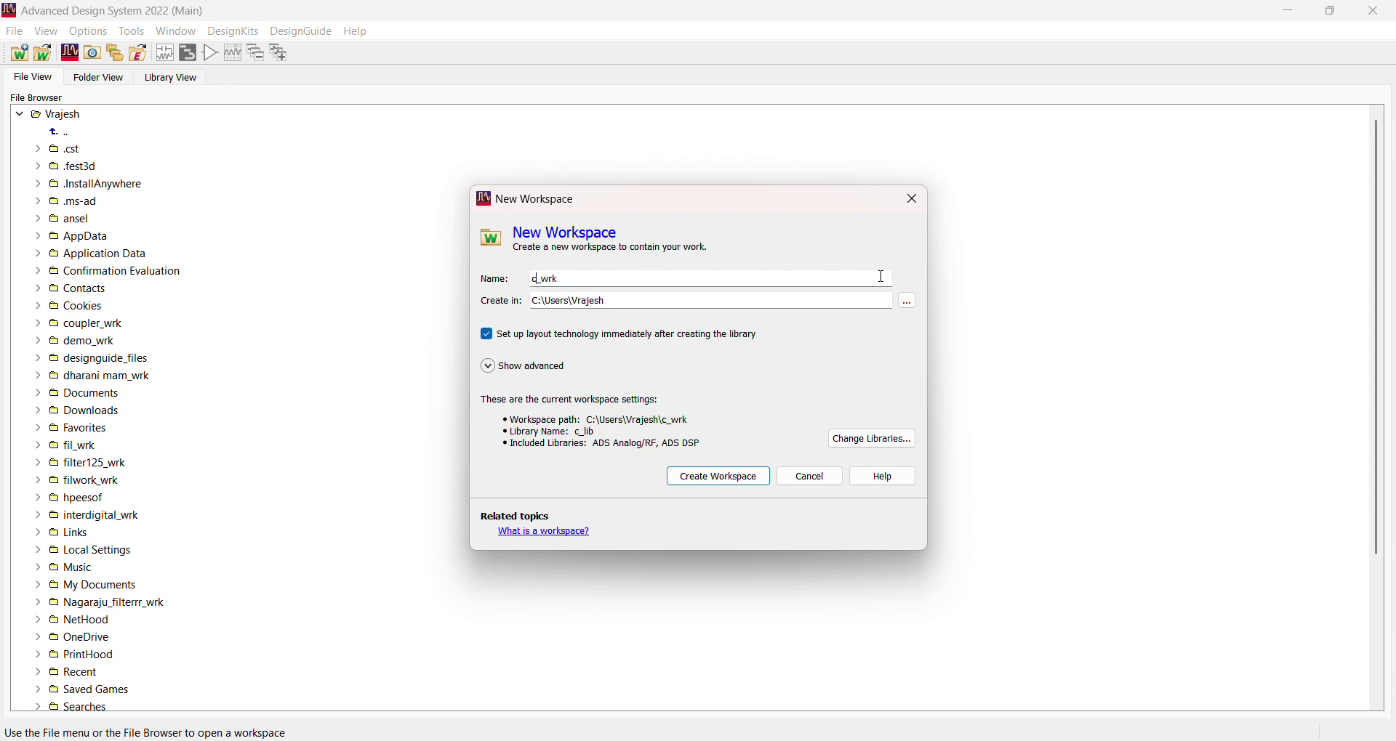
text(le)
text(r)
text(_)
text(20)
key(Escape)
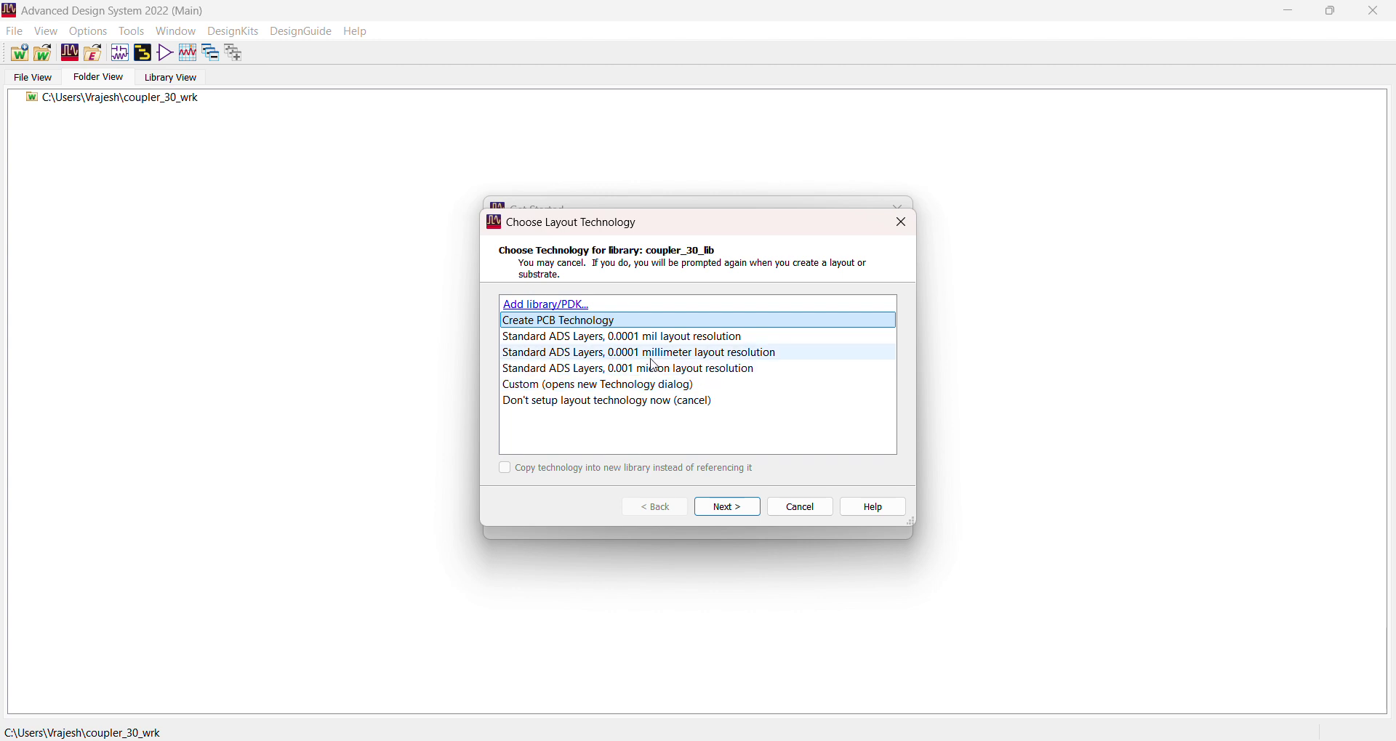
click(727, 354)
click(751, 508)
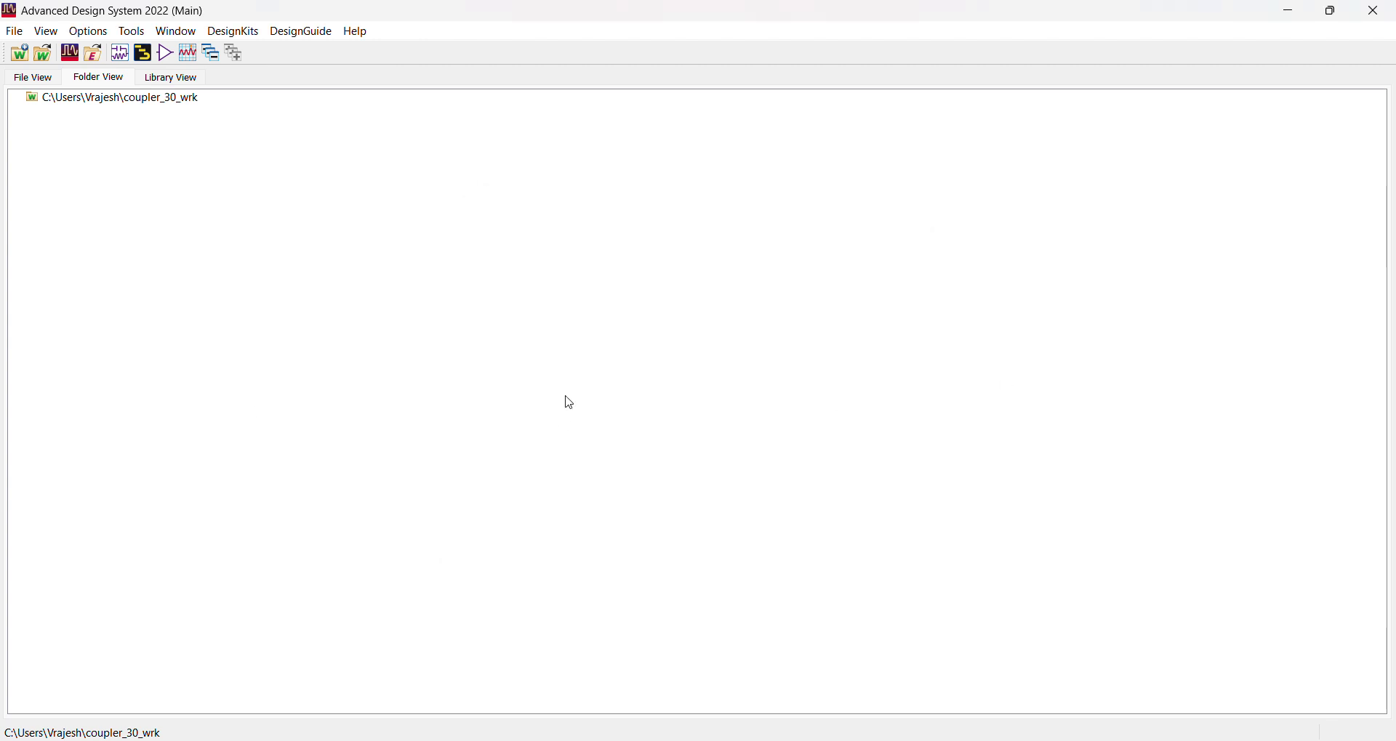
- Create a new schematic in a cell named coupler in the workspace library
click(120, 53)
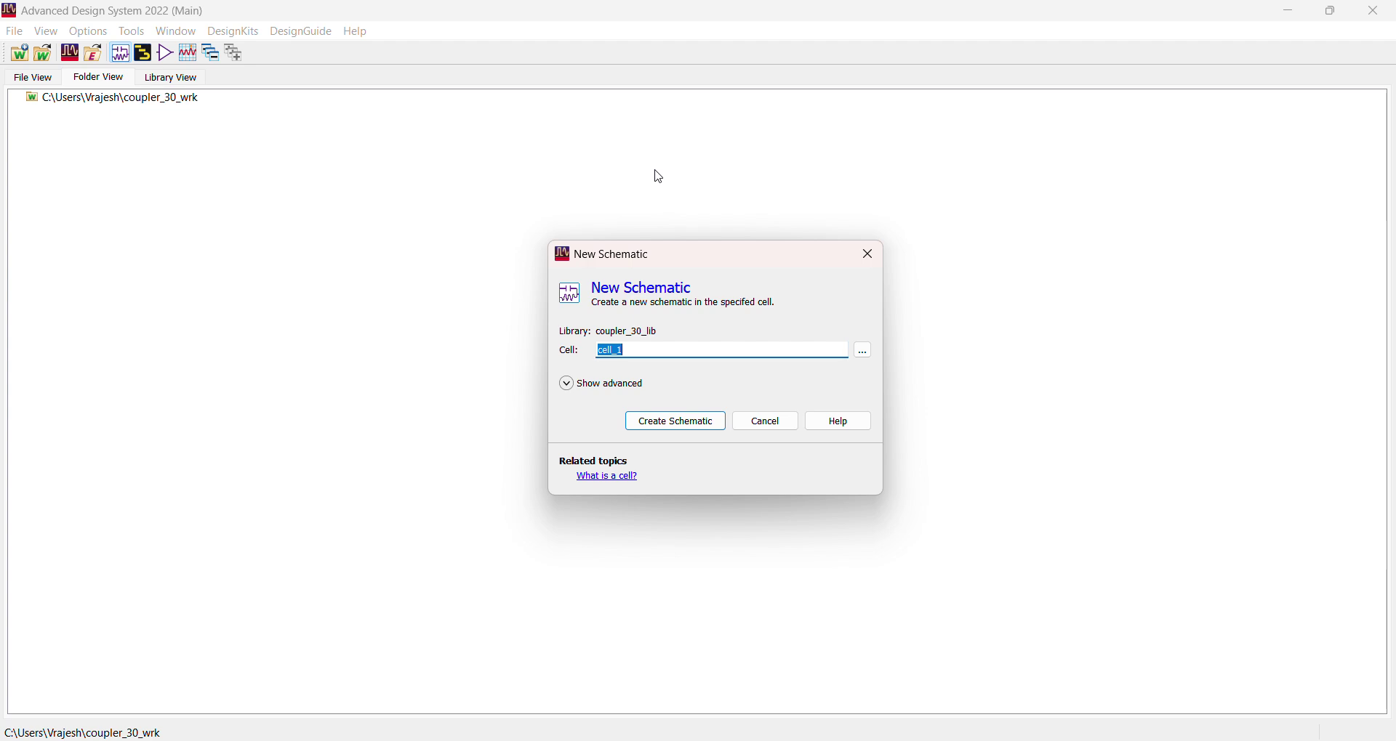
text(sc)
text(oupler)
key(Return)
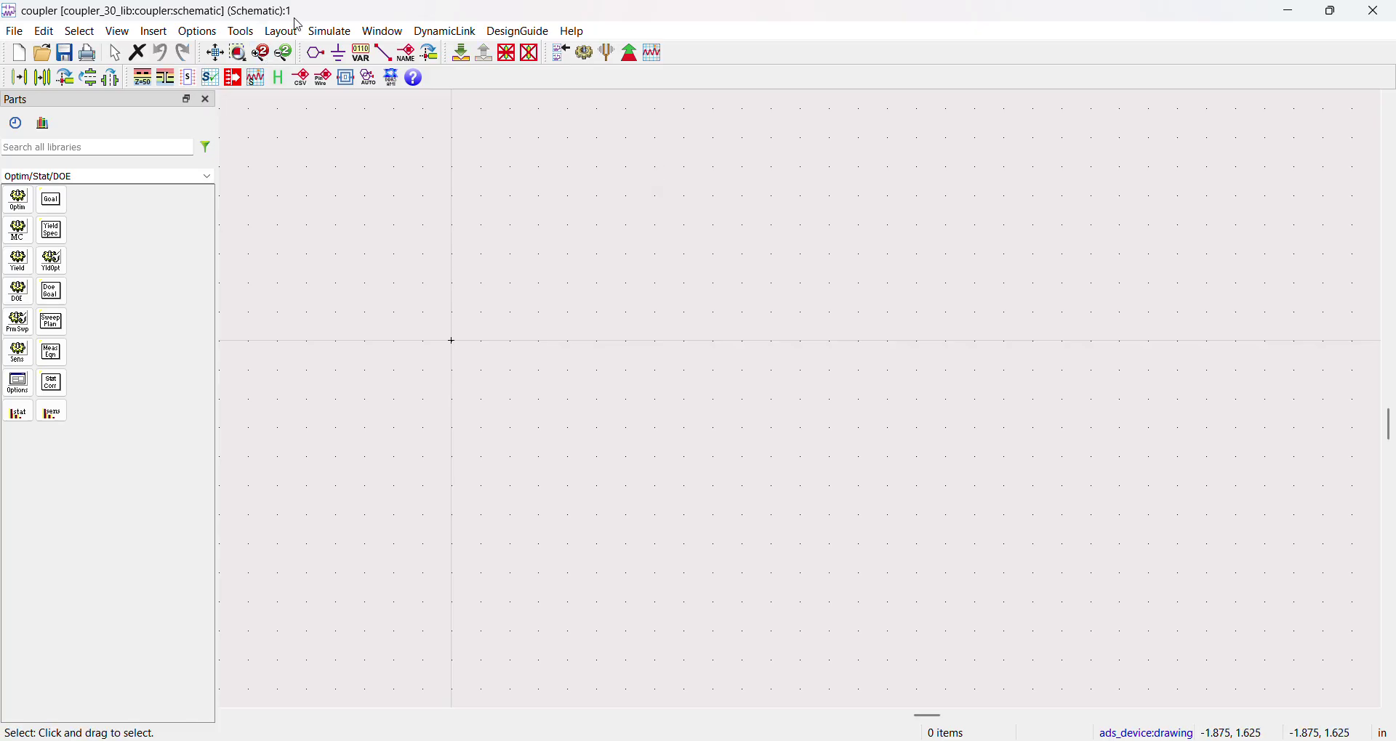
- Start the LineCalc transmission line calculator from the coupler schematic
click(241, 31)
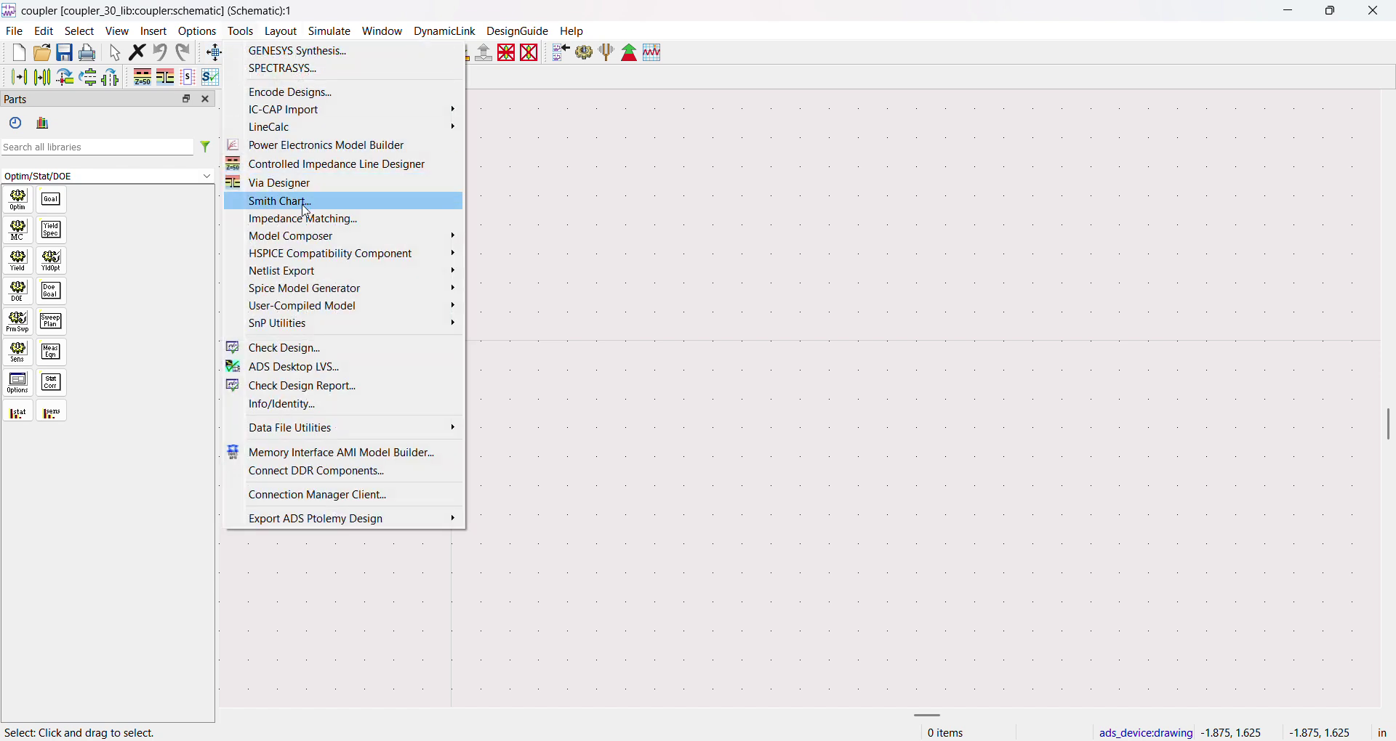
mouse_move(291, 127)
click(502, 128)
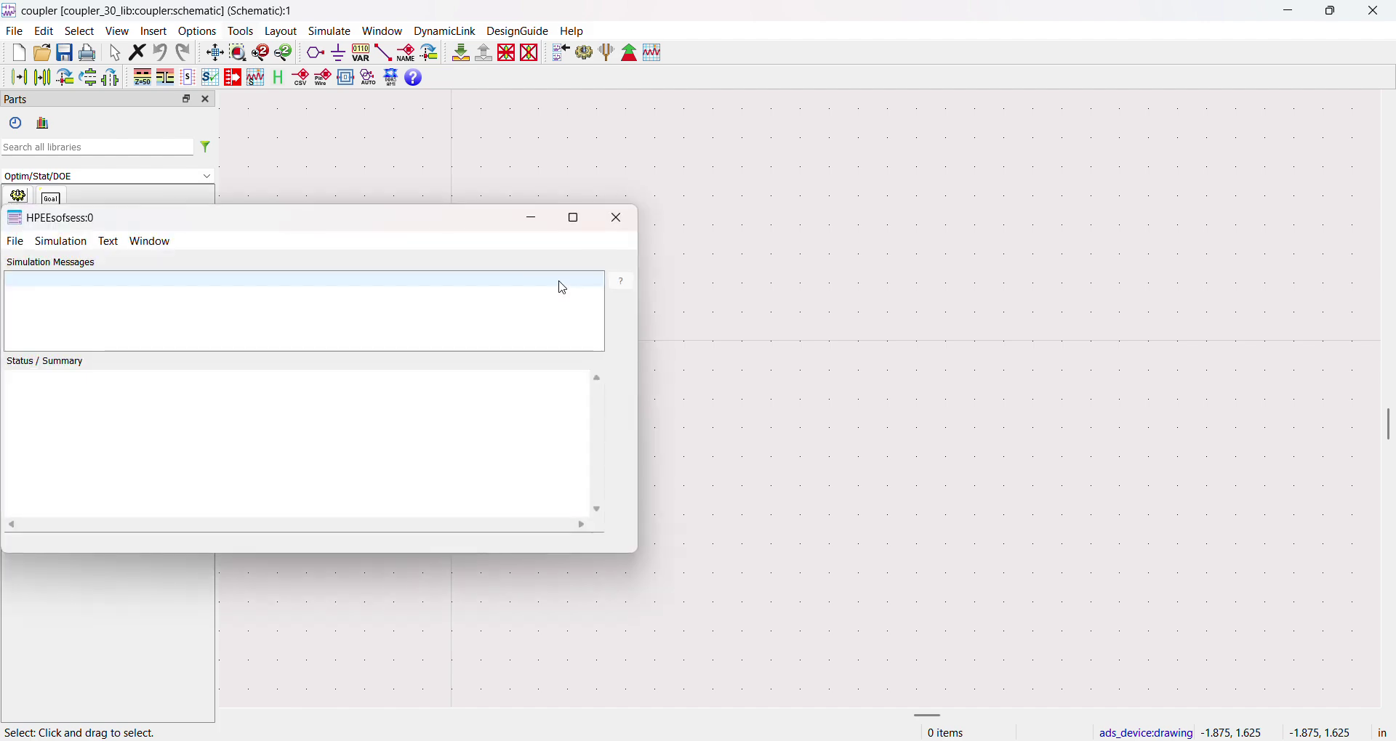
- Dismiss the simulation message window and enlarge the LineCalc window until all substrate parameters show
click(570, 532)
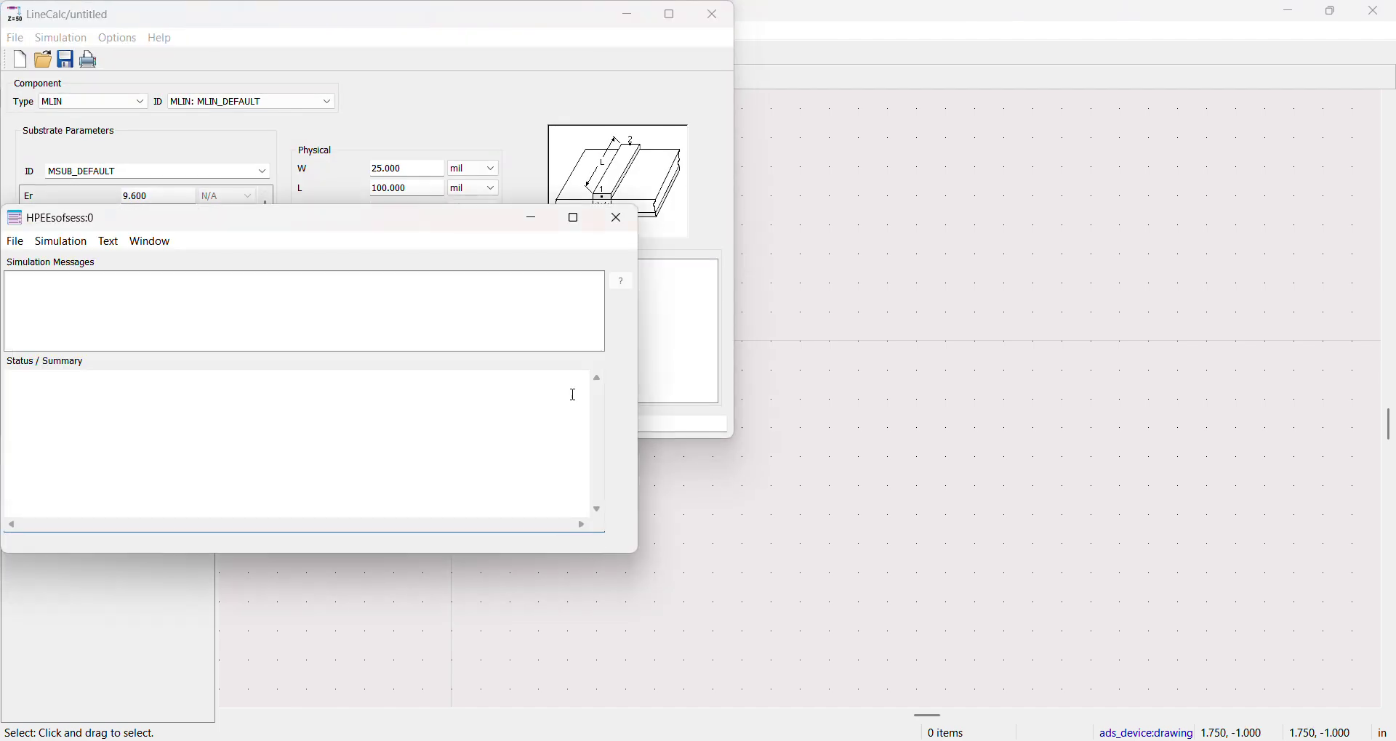
click(616, 218)
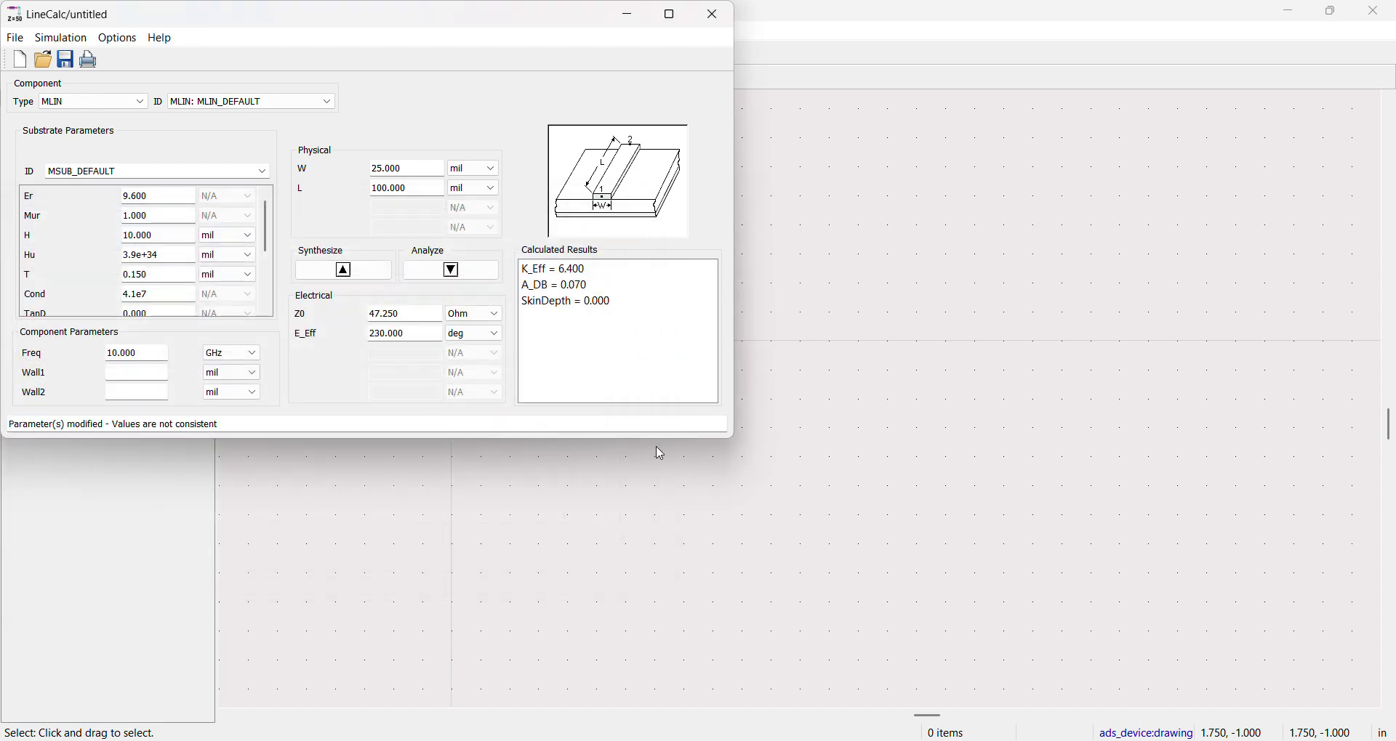
drag(729, 439, 670, 732)
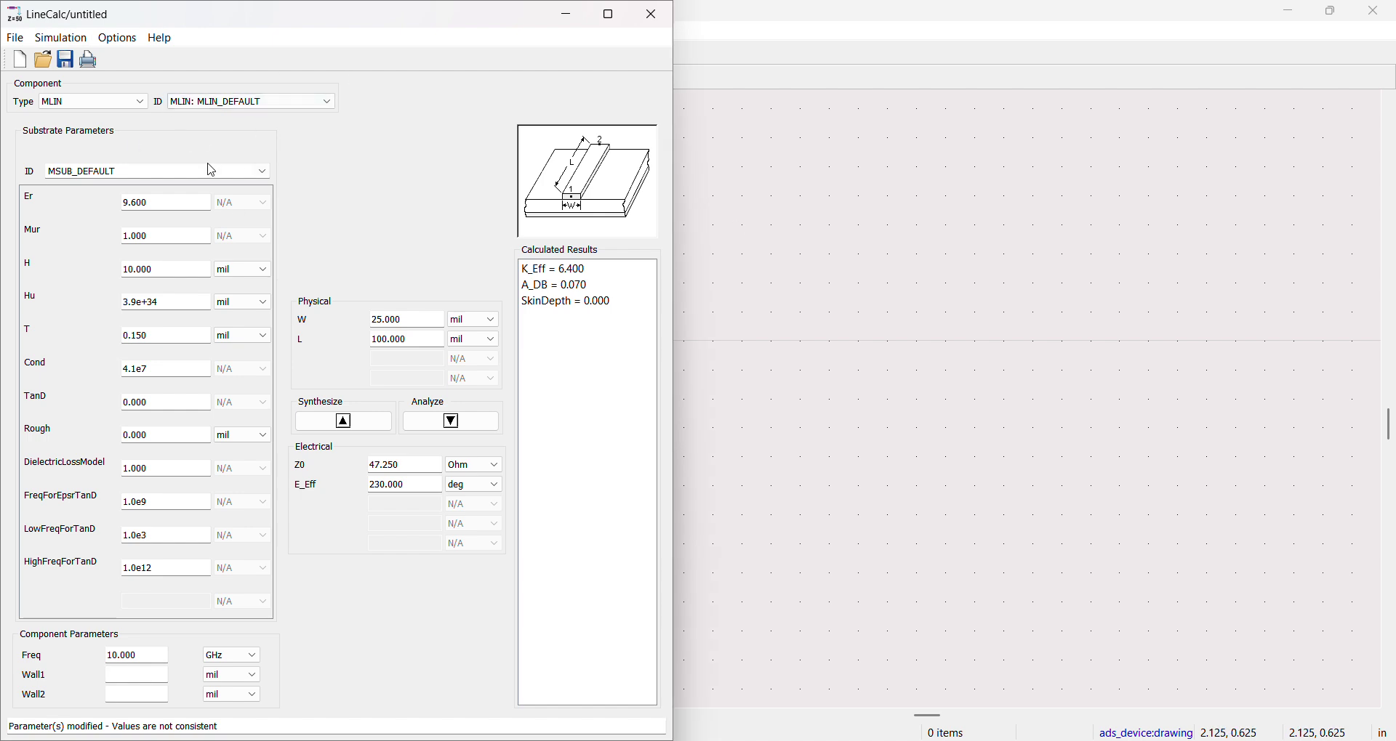
- Set the substrate's relative permittivity Er to 2.2, keeping Mur and the substrate height H as they are
drag(150, 204, 73, 213)
text(2.2)
double_click(145, 203)
text(4)
click(184, 236)
click(184, 274)
drag(184, 273, 92, 280)
click(122, 271)
- Set the substrate's conductor thickness T to 35 um and its loss tangent TanD to 0.009
click(160, 337)
double_click(161, 338)
text(35)
click(256, 336)
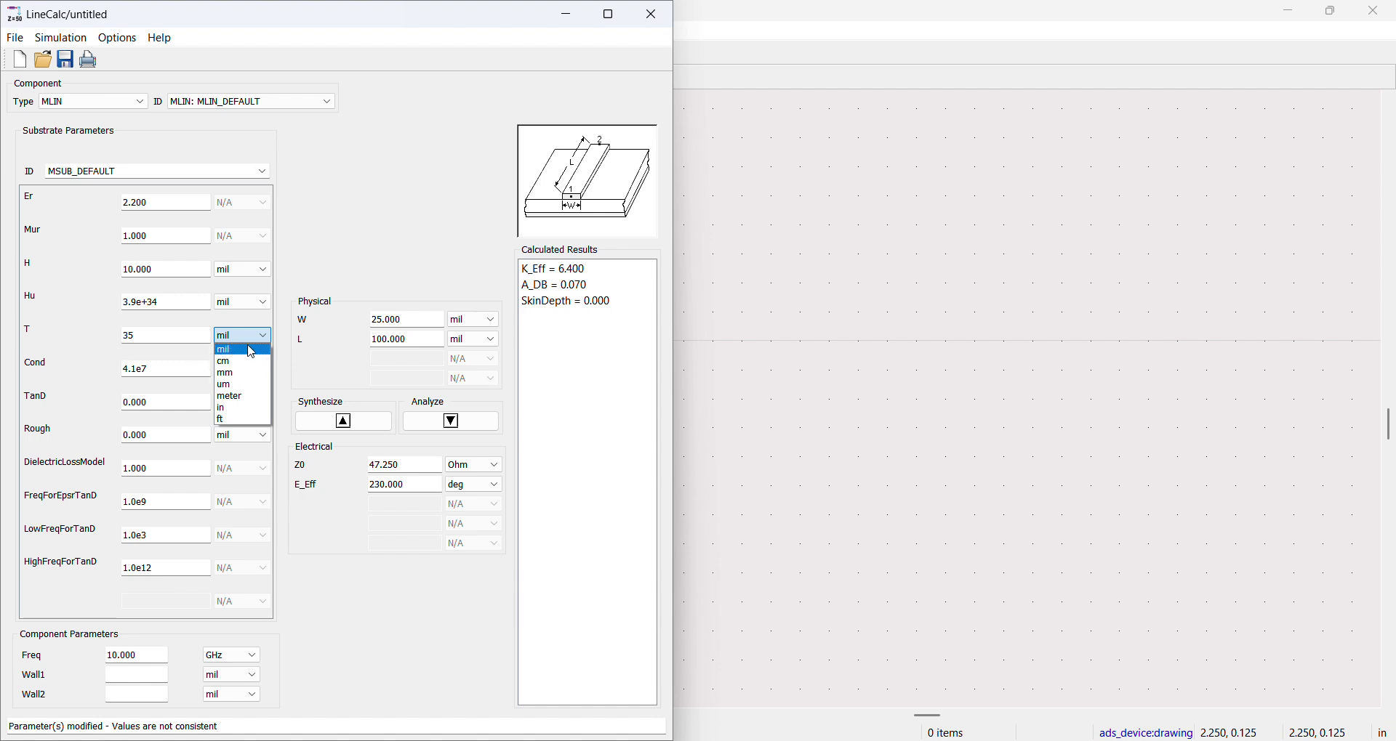
click(240, 385)
click(160, 369)
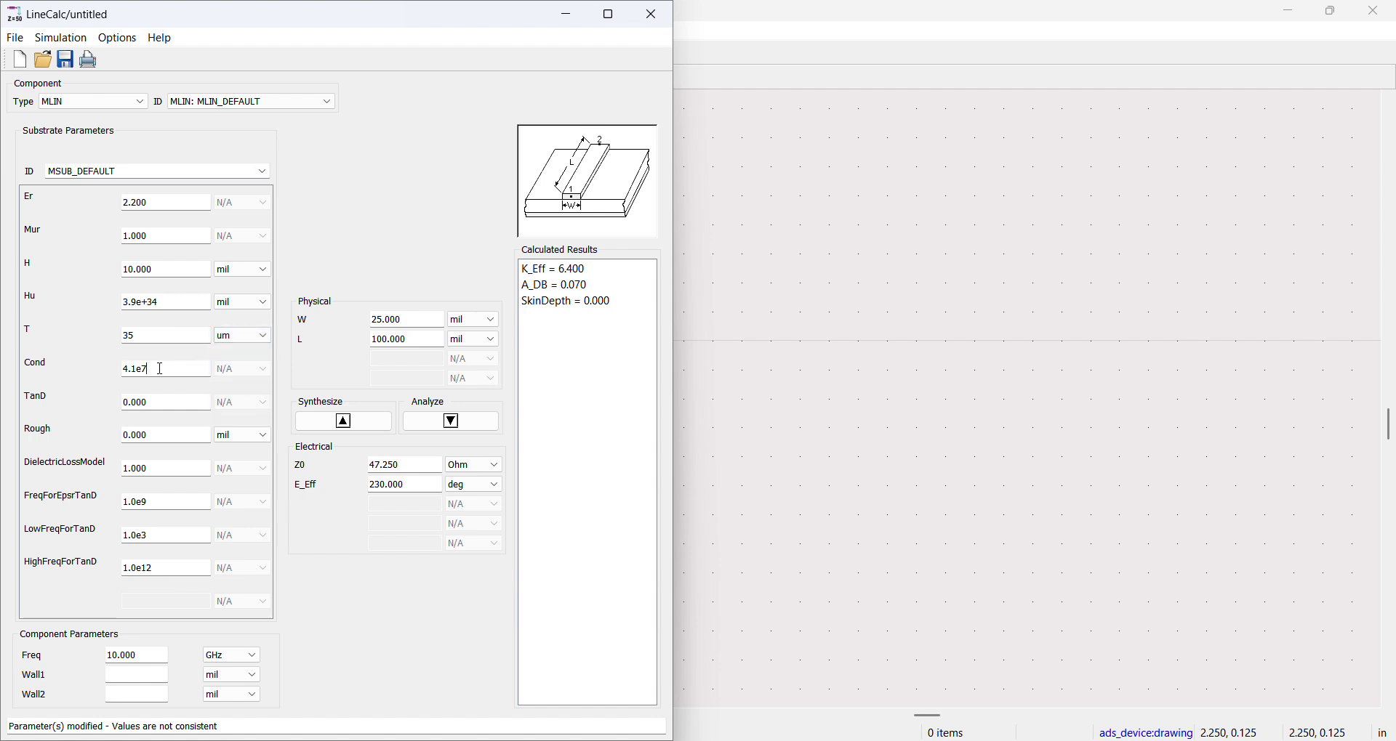
click(173, 405)
click(153, 405)
- Synthesize the microstrip line dimensions for Z0 = 50 Ohm and an electrical length E_Eff of 90 deg
drag(413, 465, 320, 464)
text(6)
click(409, 490)
drag(408, 490, 283, 492)
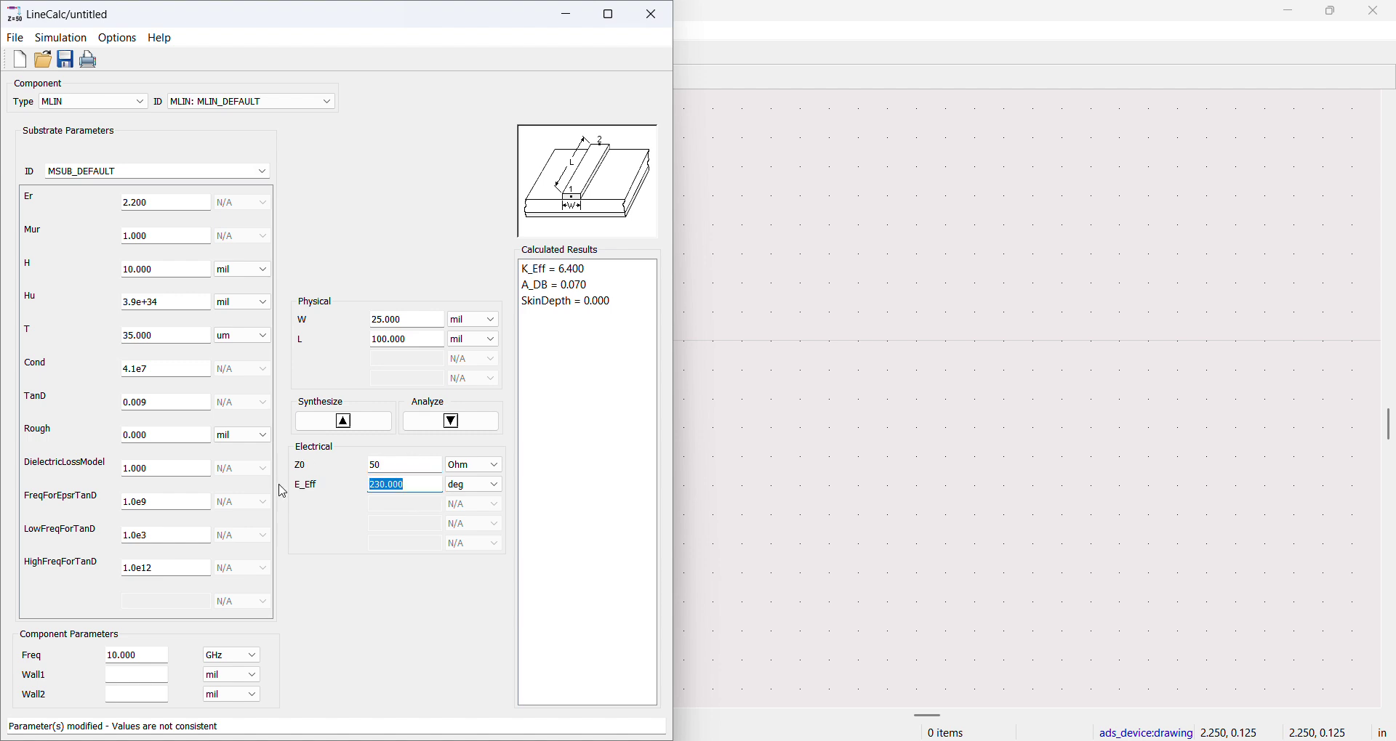
text(90)
click(341, 424)
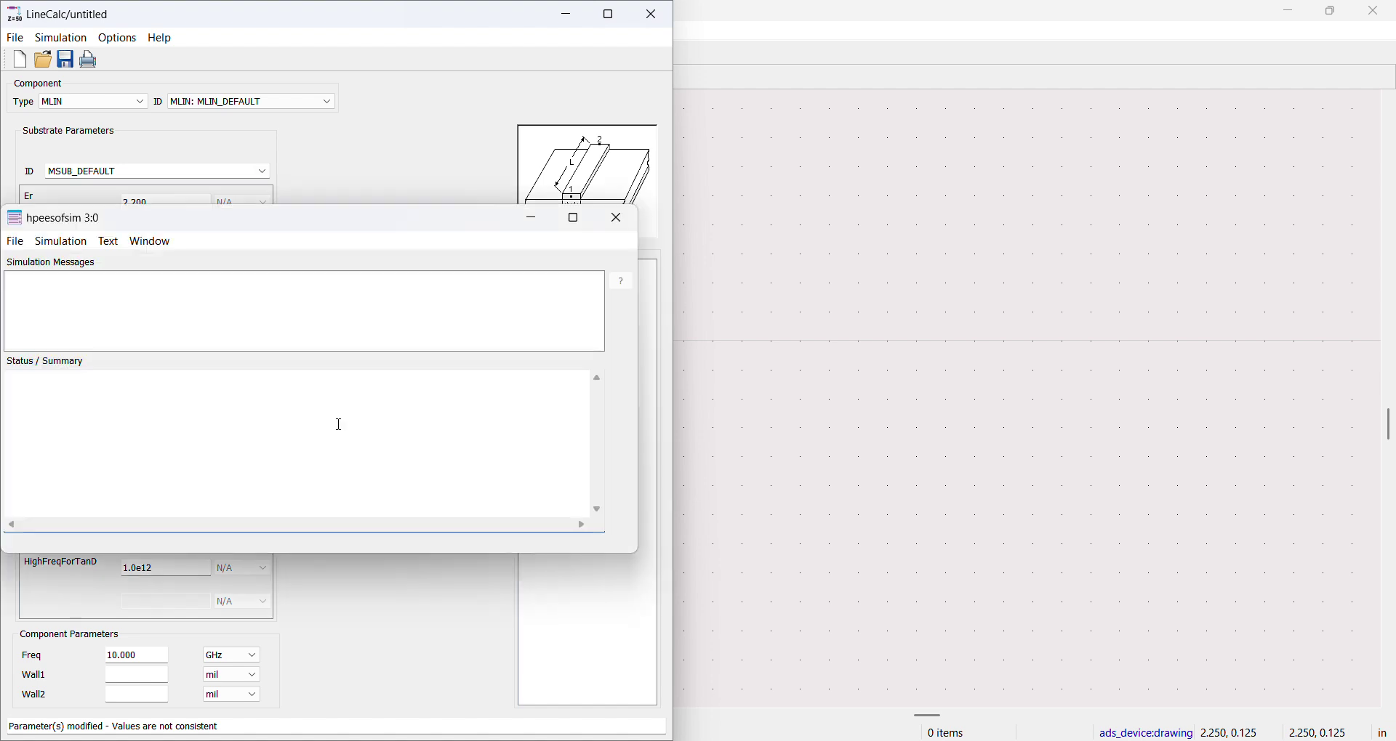
click(533, 230)
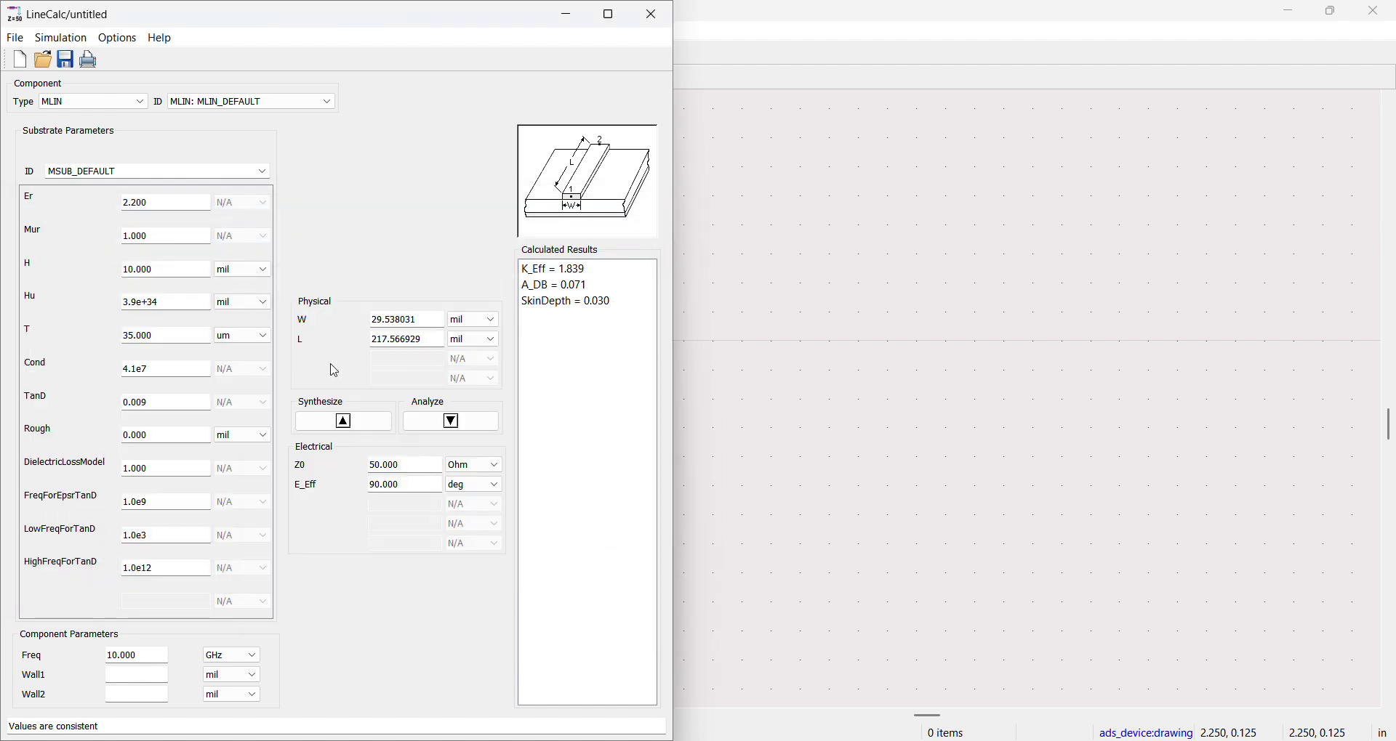
- Switch the line's physical width W and length L to mm and synthesize the dimensions again
click(483, 322)
click(462, 357)
click(483, 340)
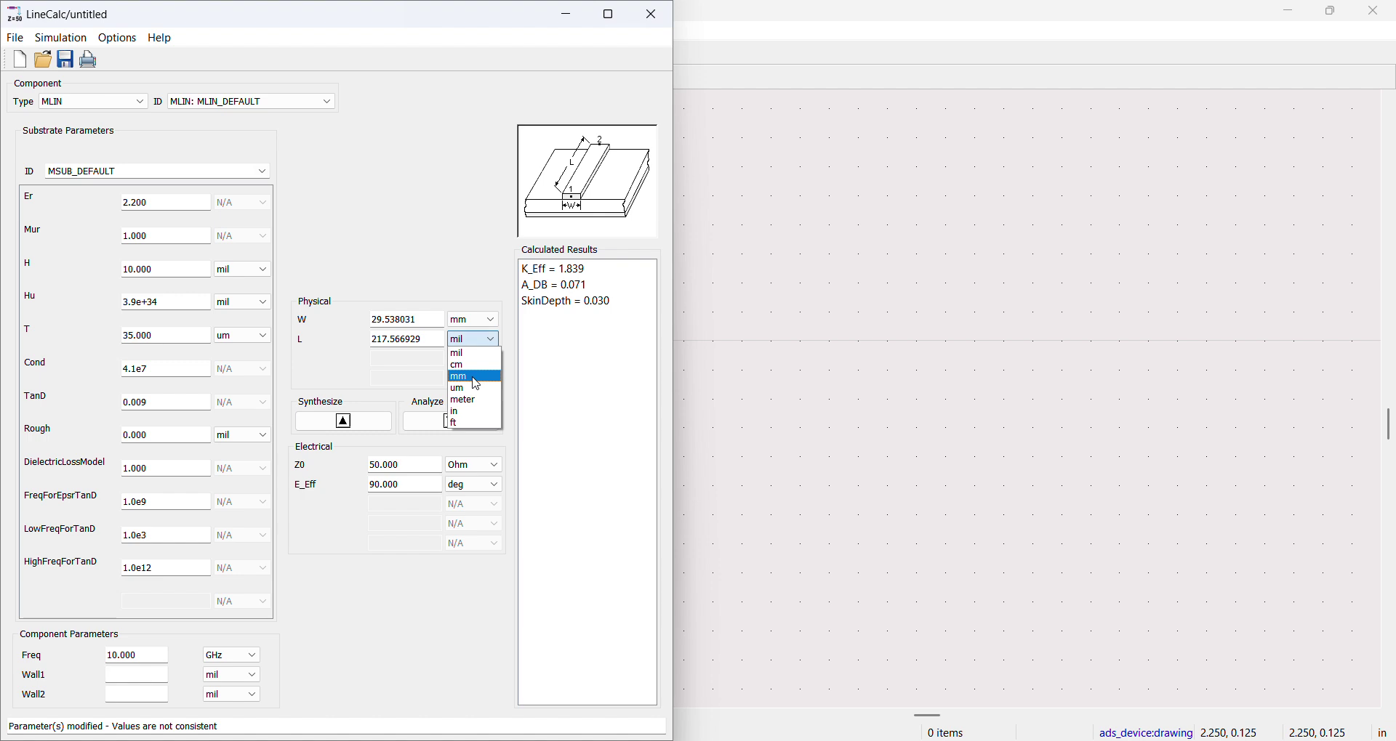
click(473, 378)
click(344, 421)
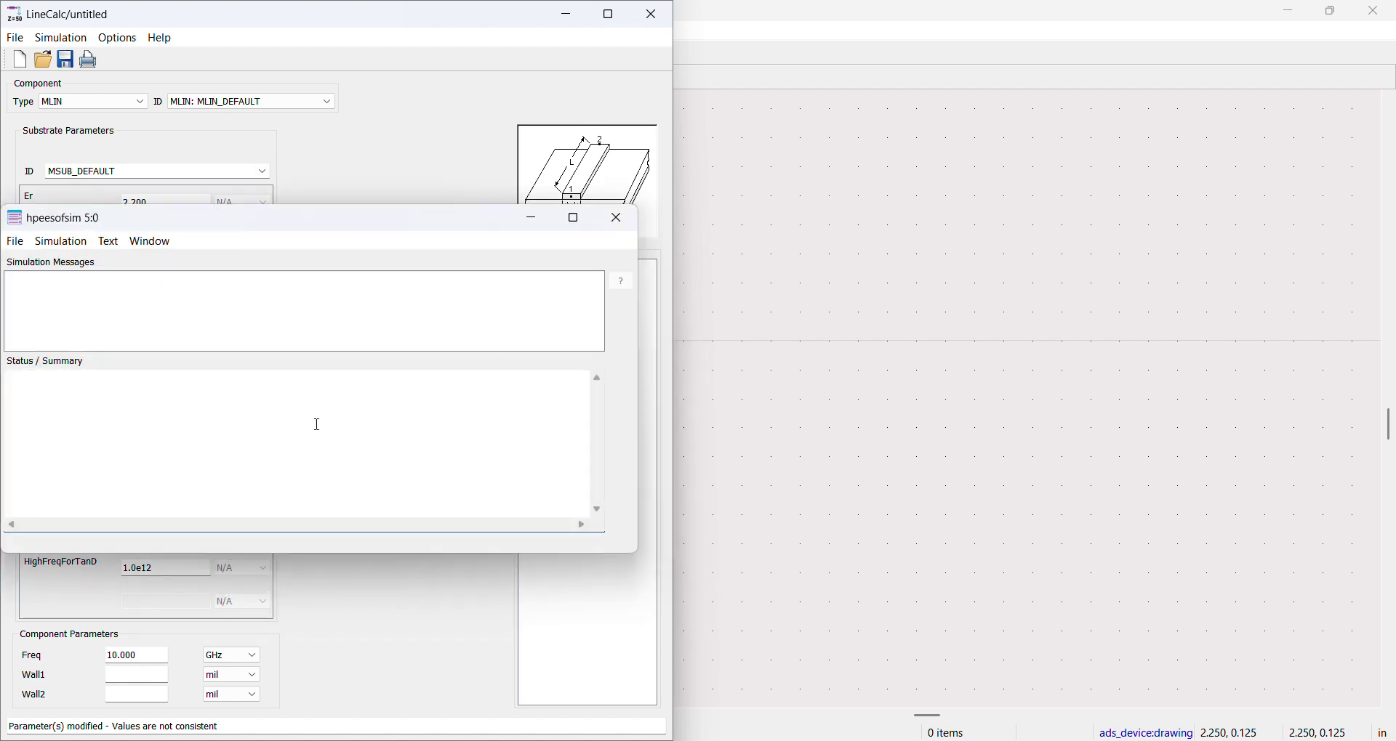
click(531, 219)
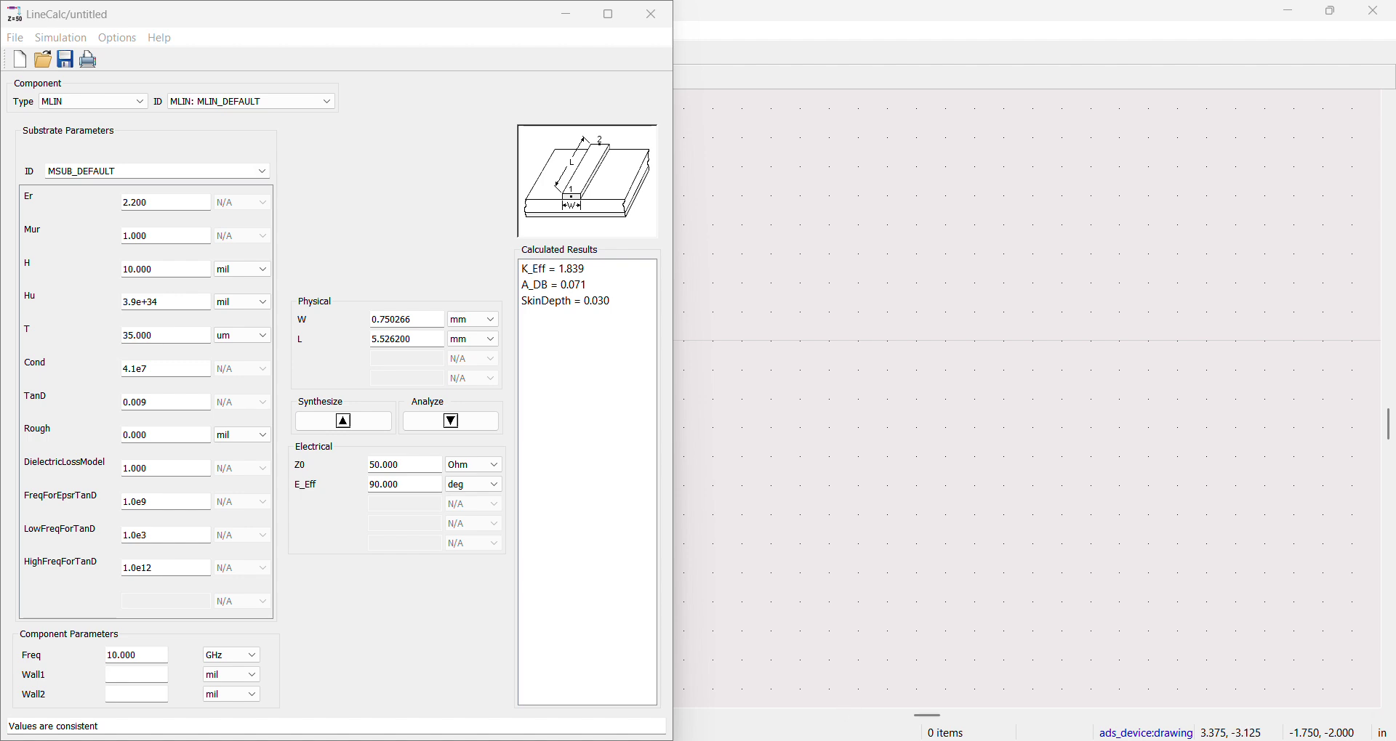
- Create a new layout in a cell named cell_1 in the coupler_30_lib library from the main ADS window
mouse_move(927, 738)
click(872, 660)
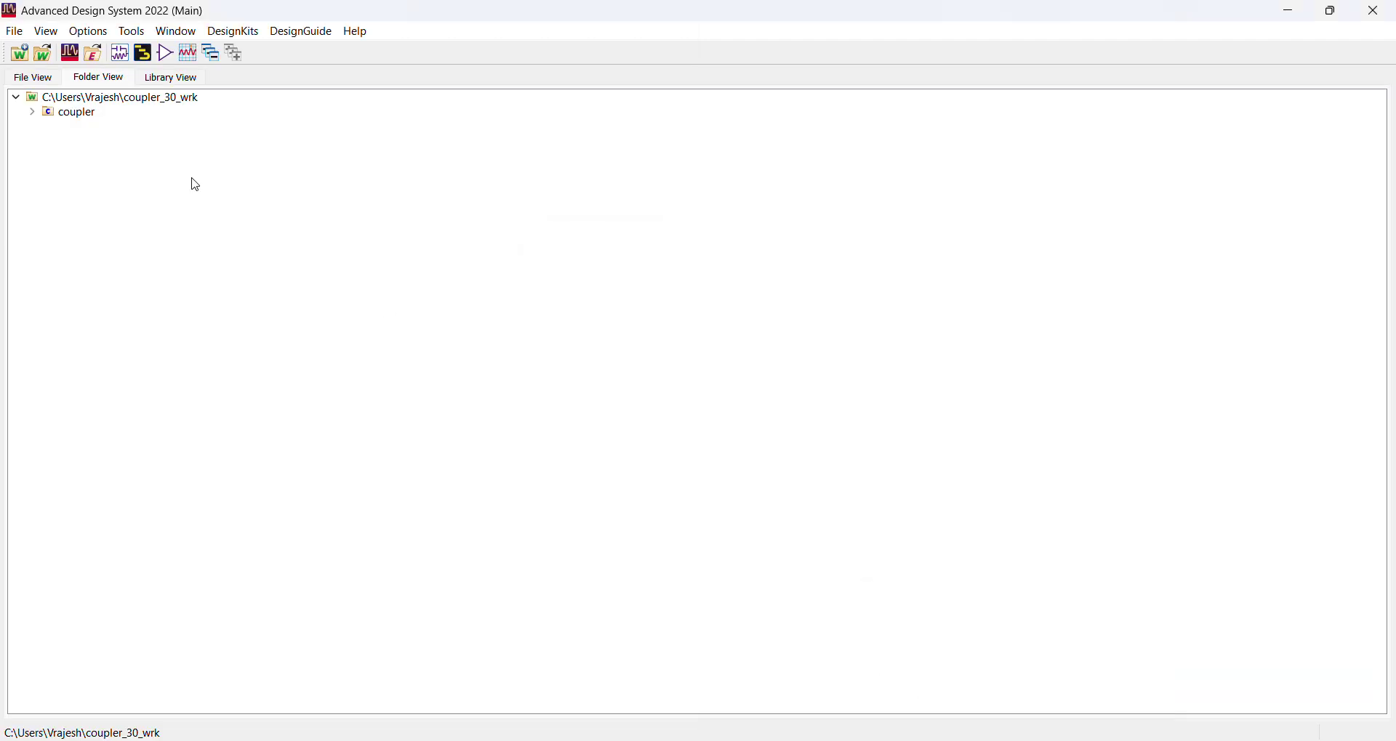
click(143, 52)
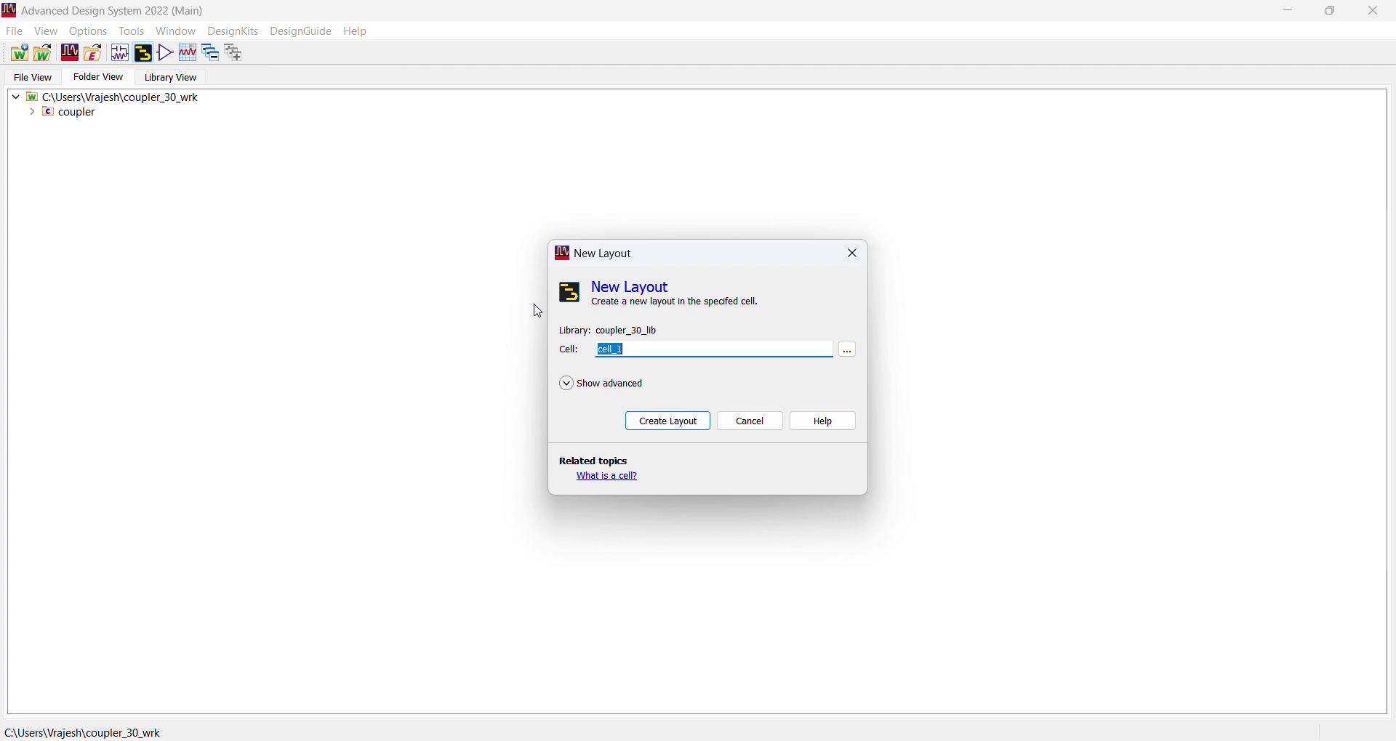
click(664, 427)
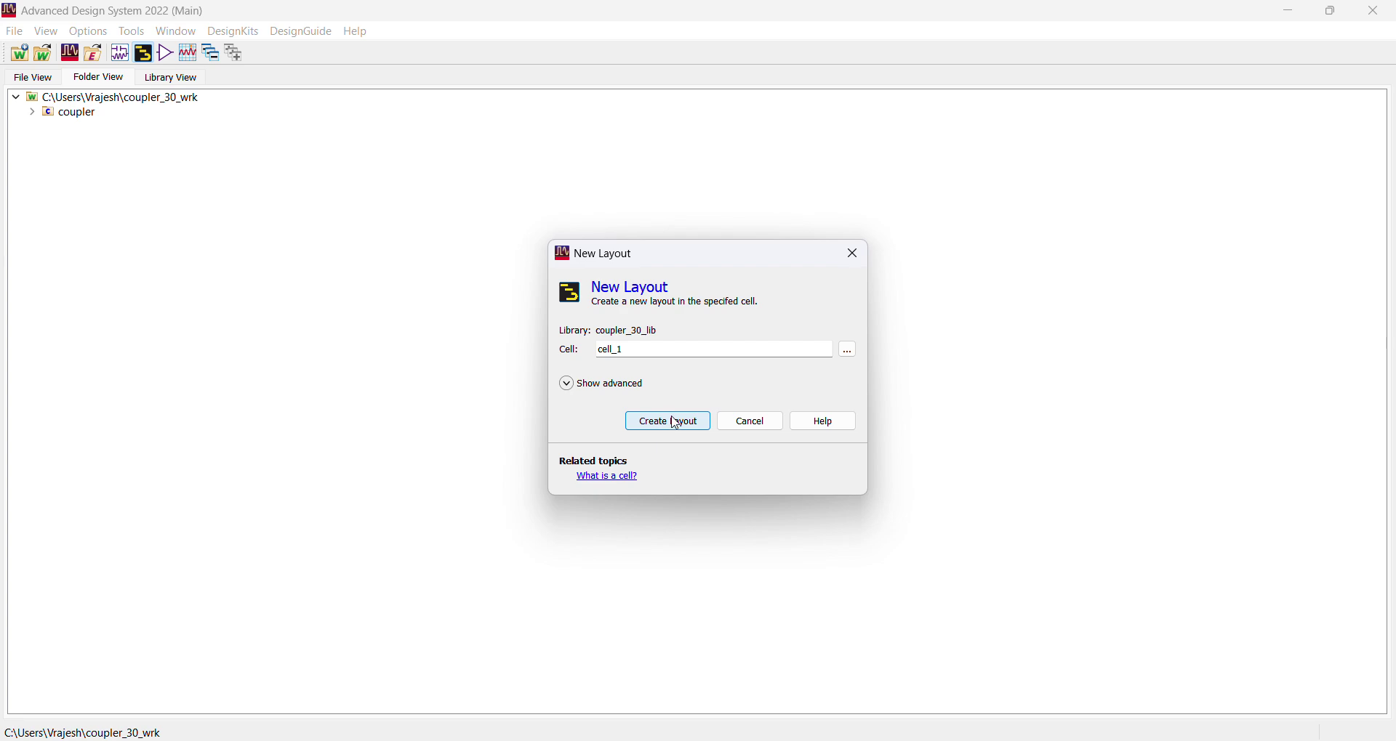
click(675, 429)
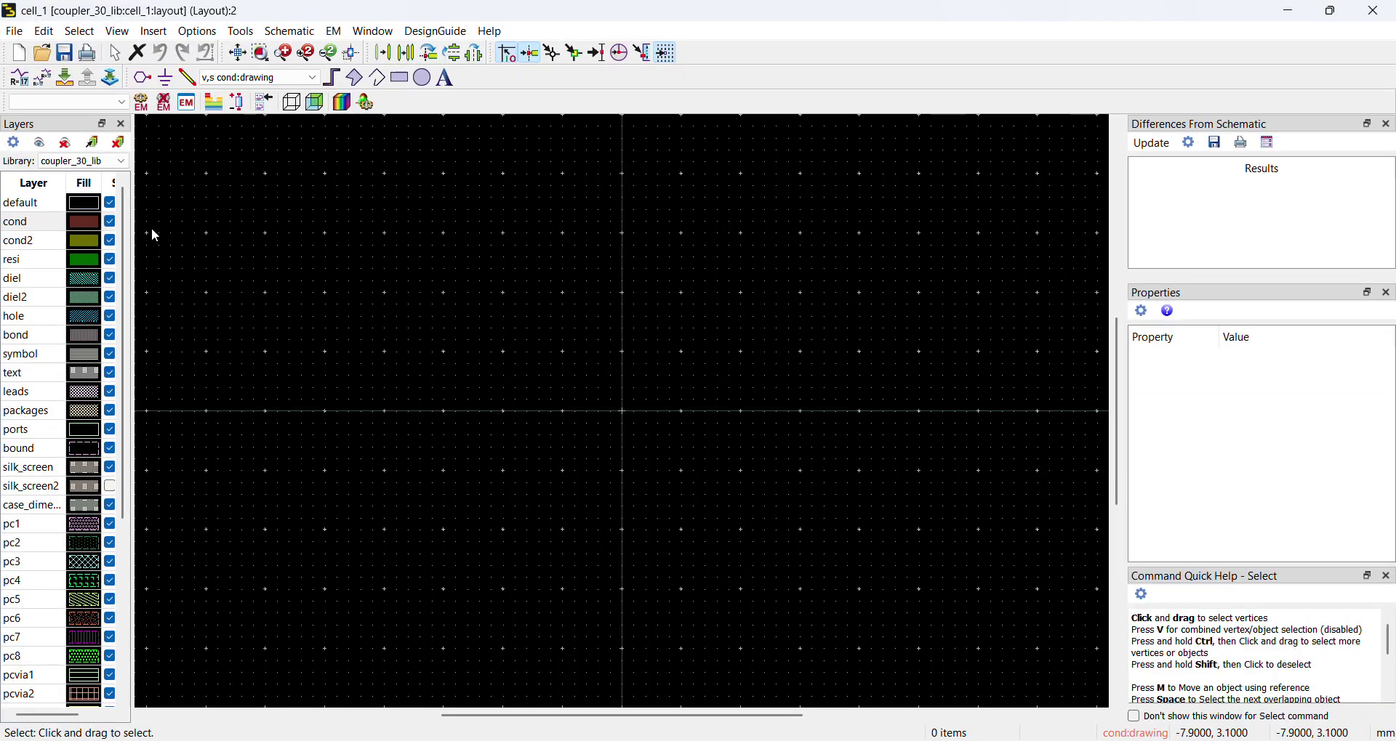
- Draw a rectangle about 4.5 mm wide and 0.7 mm high on the cond layer, above the horizontal axis
click(399, 77)
click(687, 252)
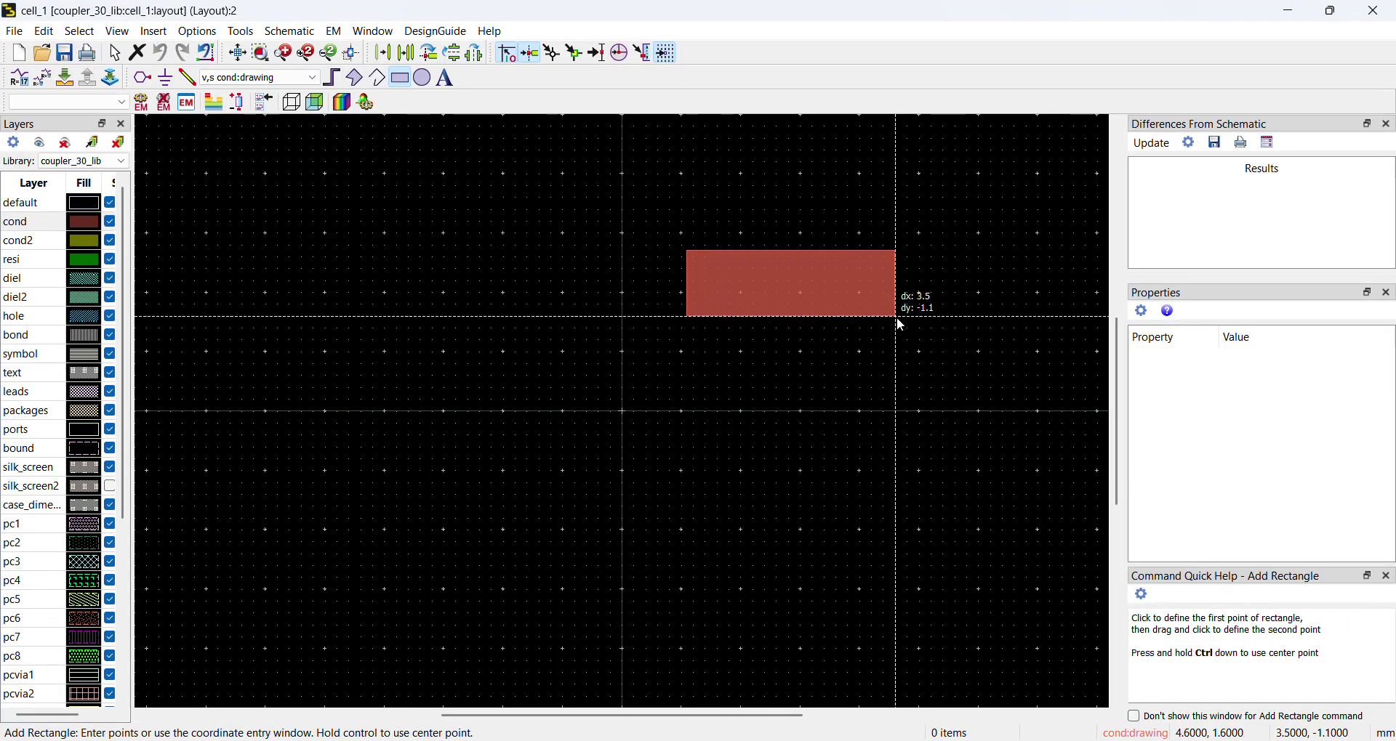
click(955, 293)
key(Escape)
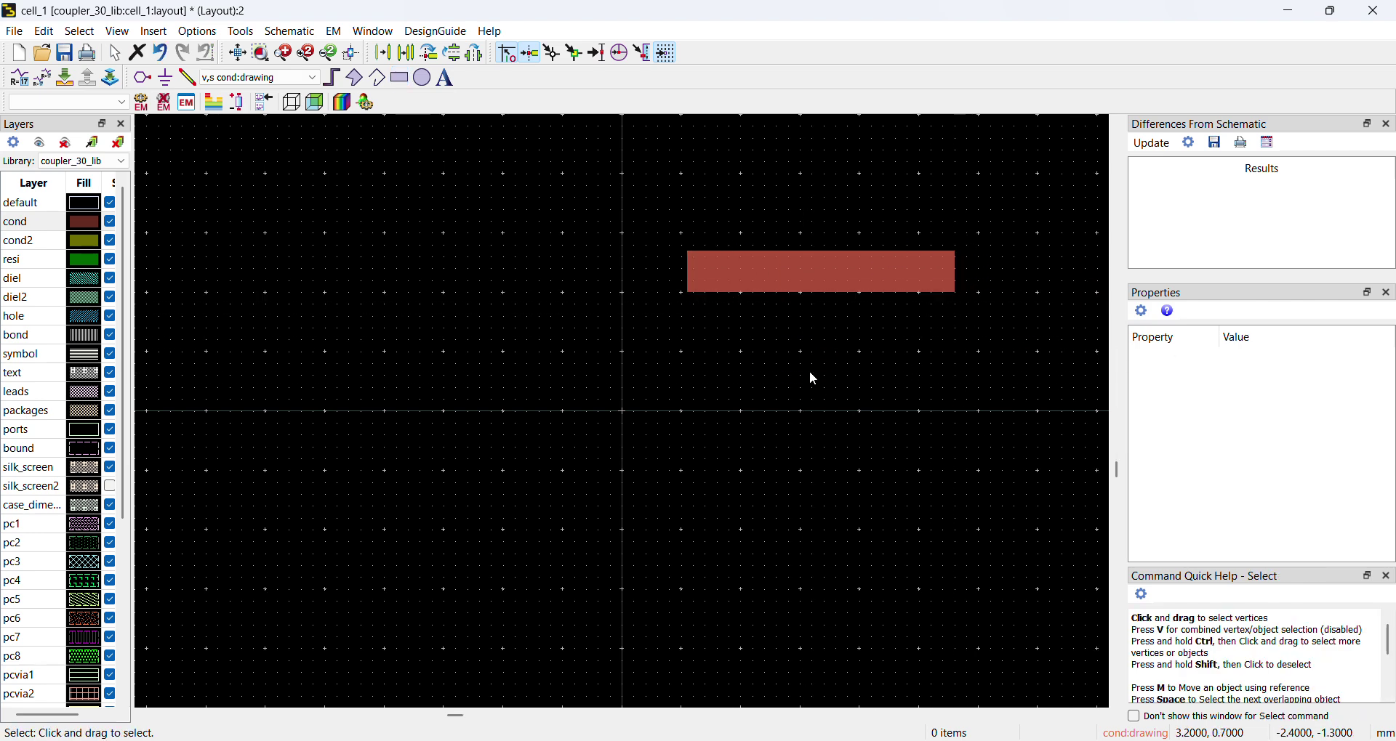
- Stretch the cond rectangle horizontally to a width of about 6.8 mm
click(819, 259)
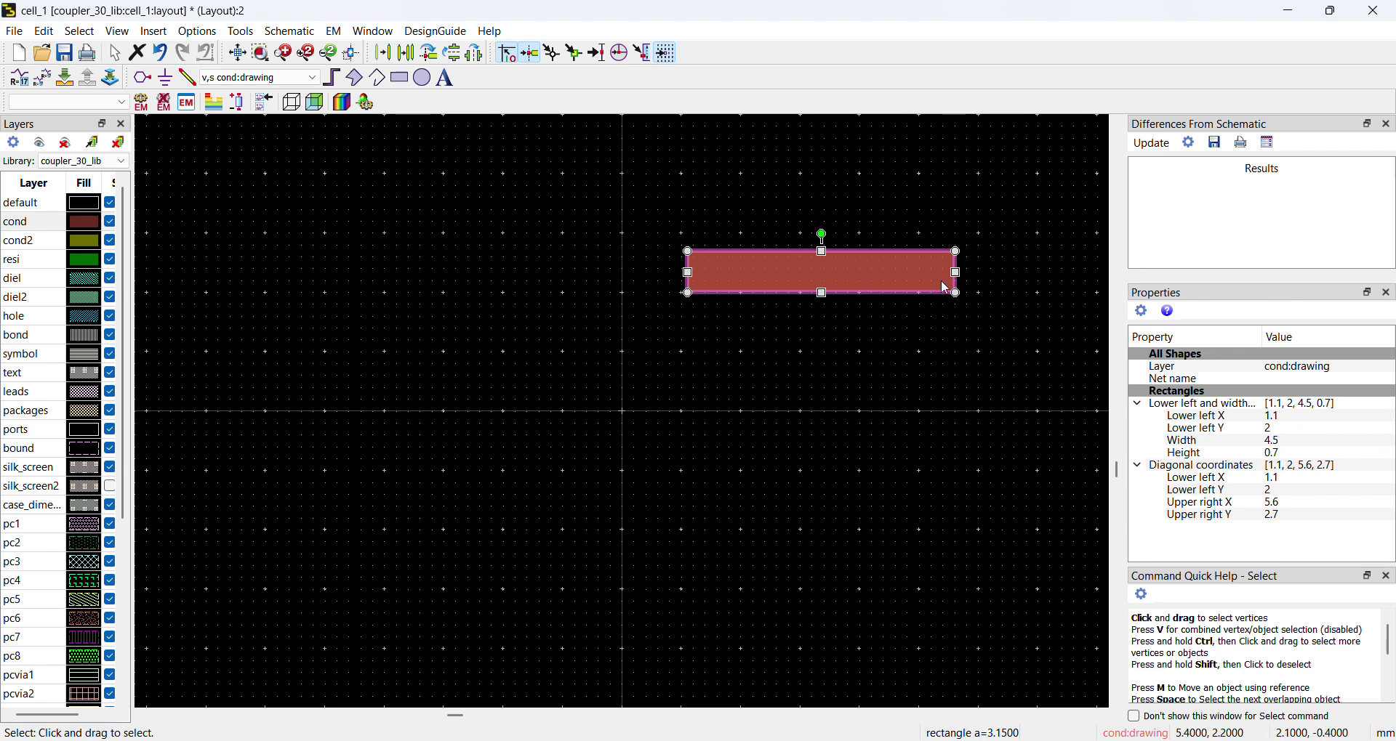
drag(959, 273, 1095, 273)
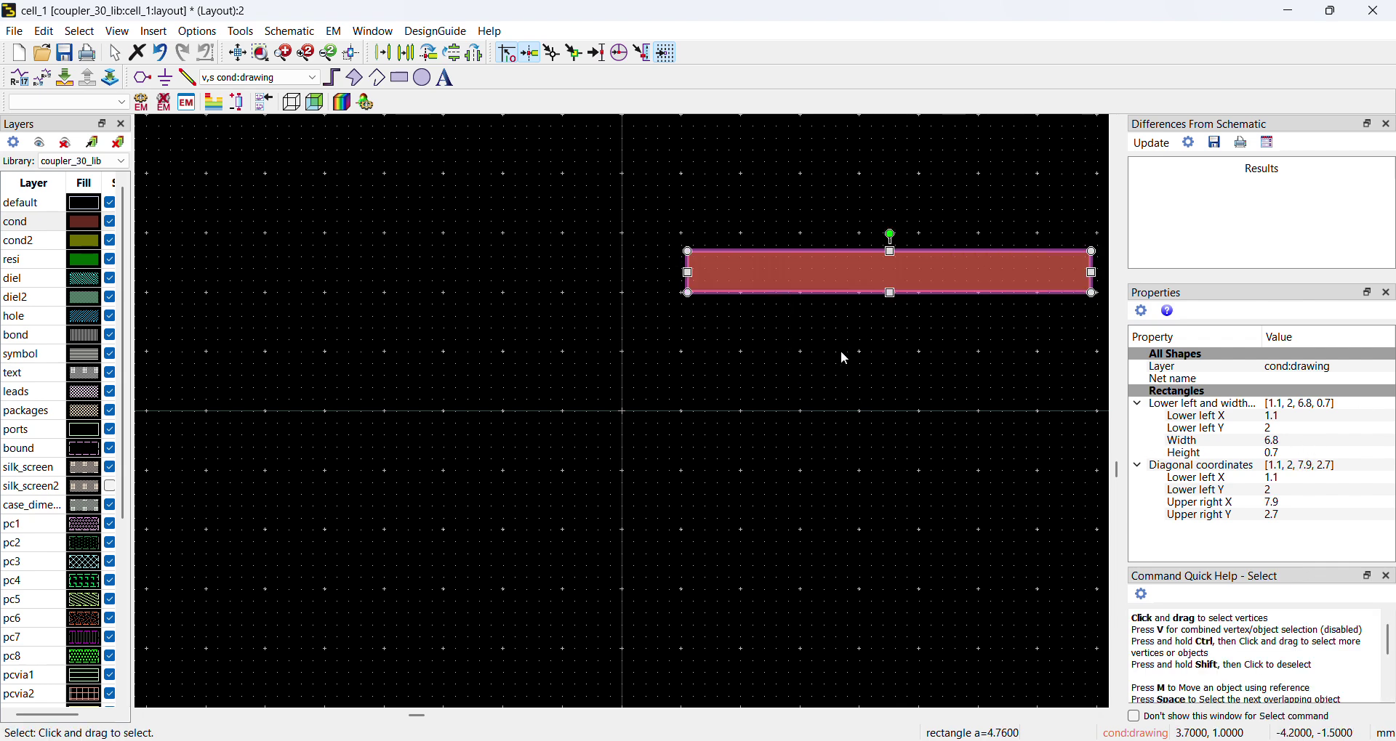
key(f)
scroll(618, 436, down, 4)
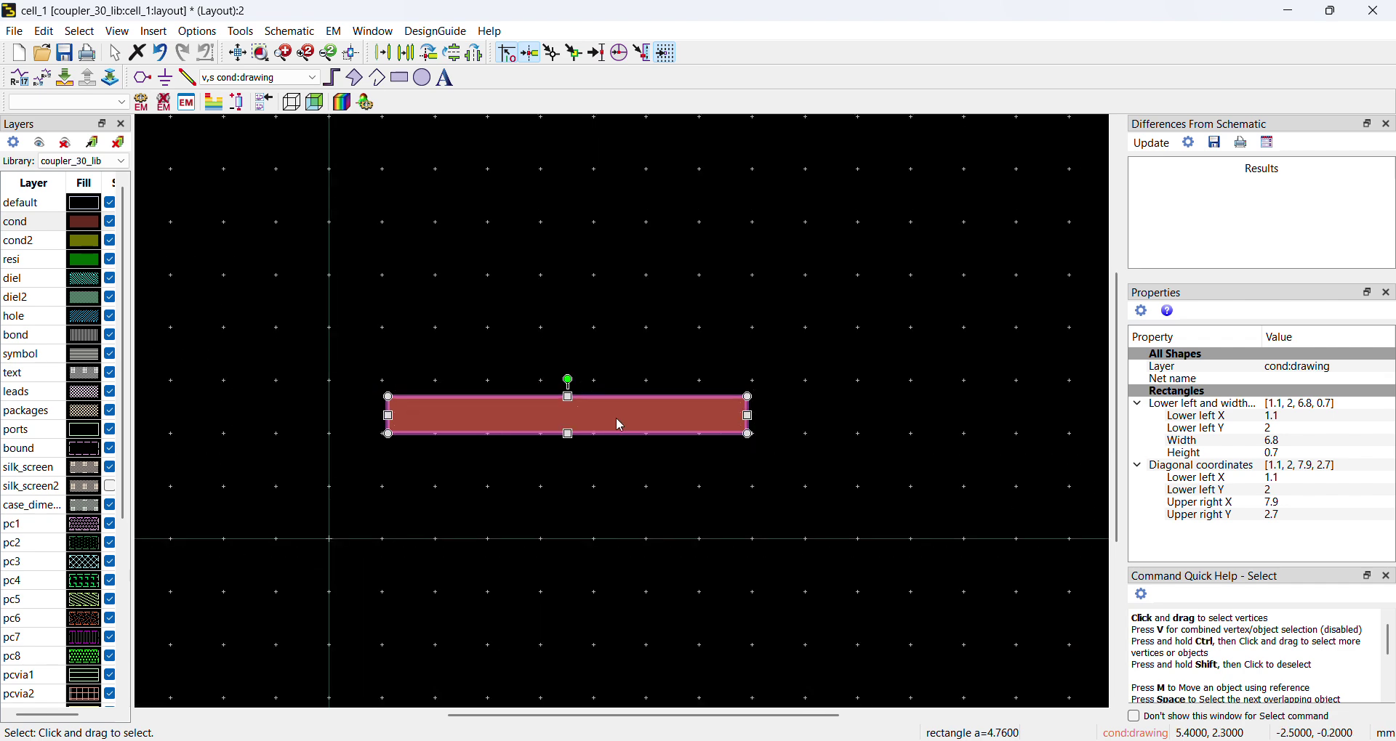
click(582, 485)
click(580, 413)
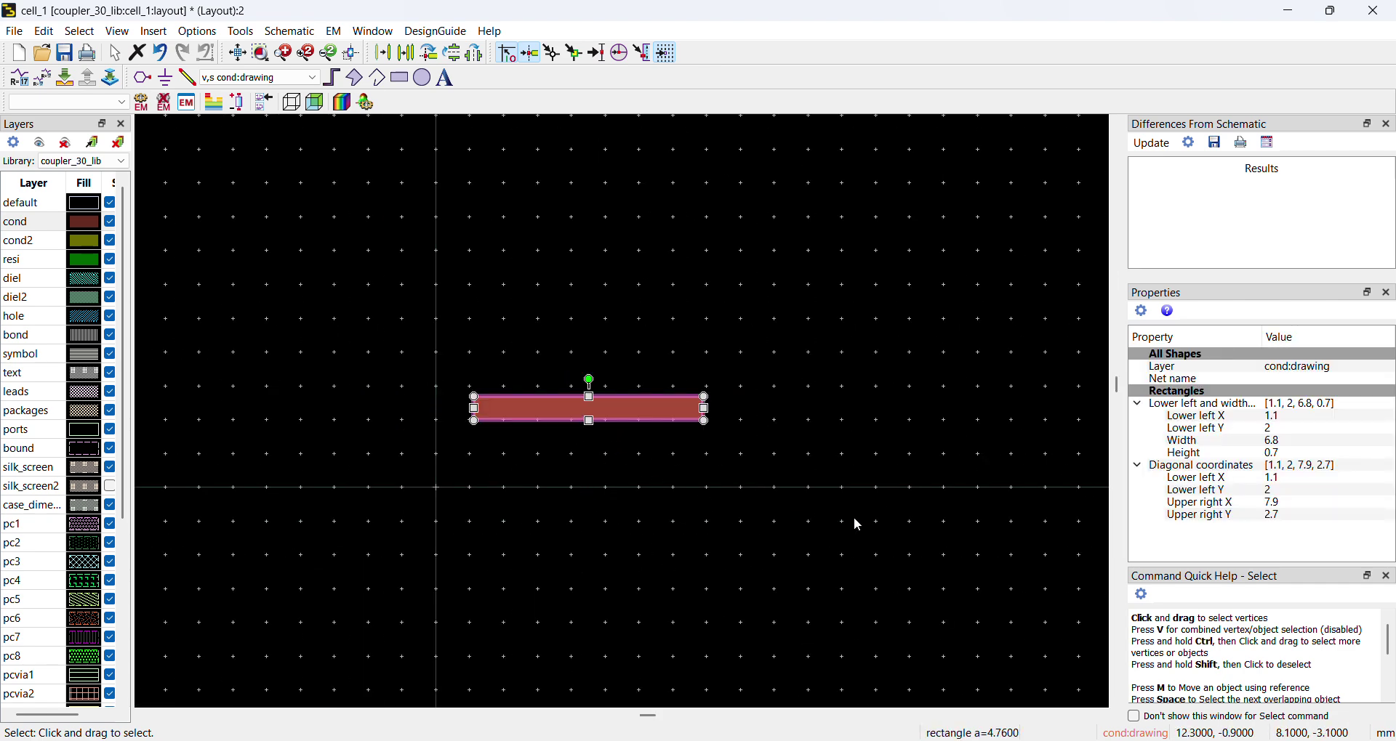
- Copy the synthesized length L from LineCalc and set the rectangle's width to 5.526200 mm
mouse_move(940, 740)
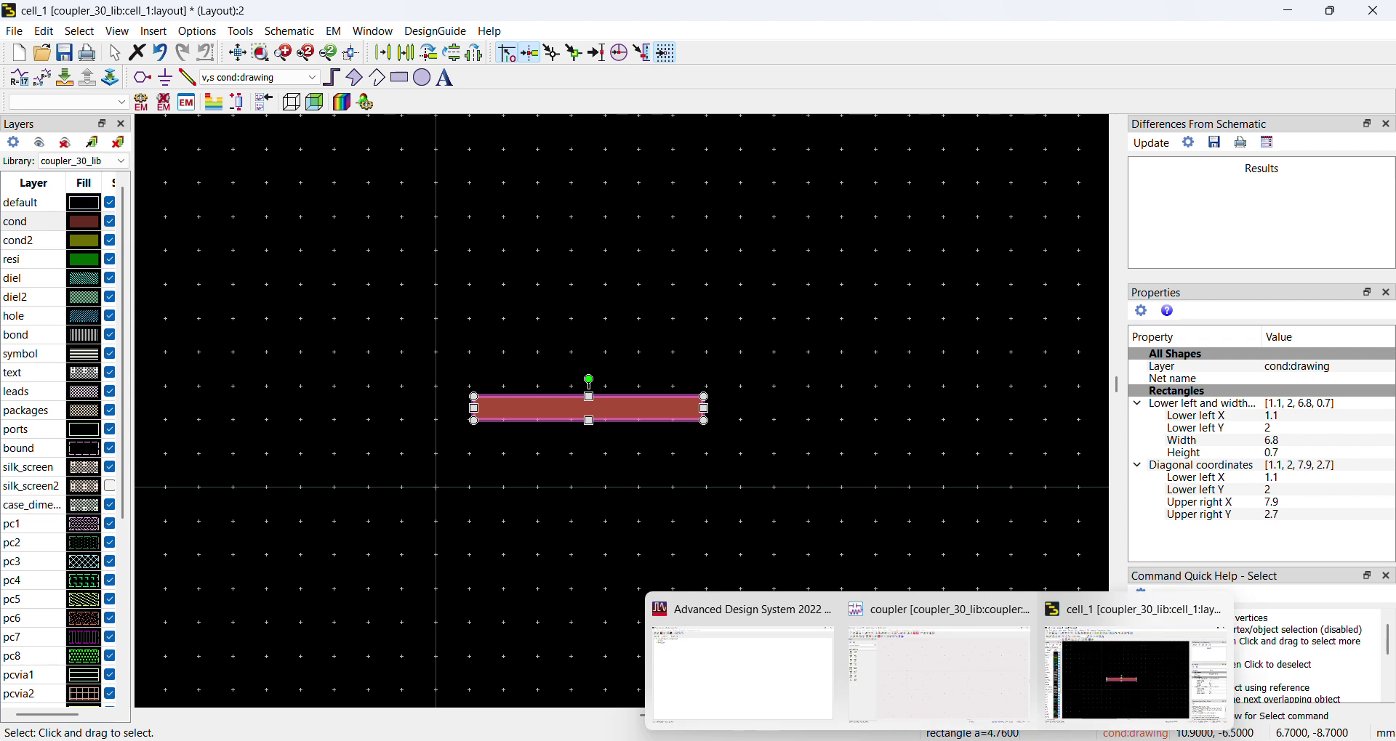
click(1016, 740)
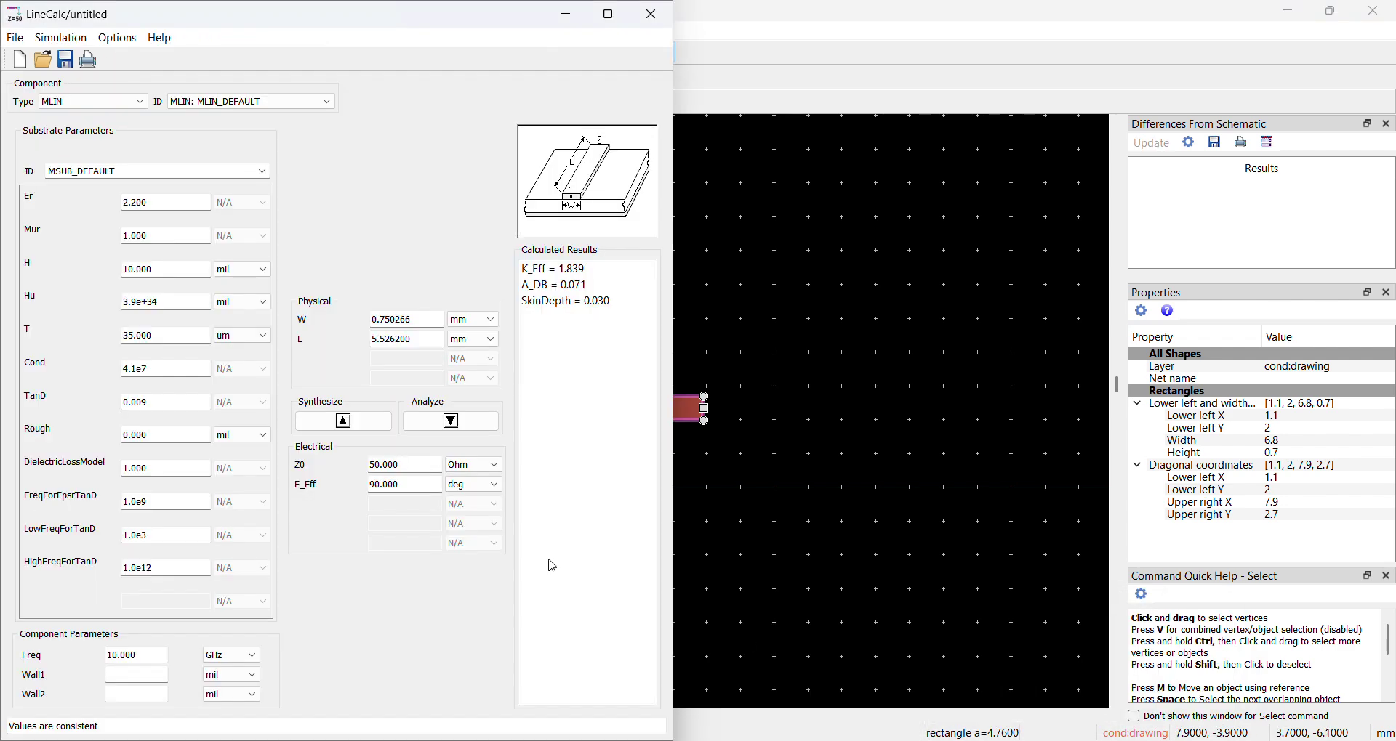
drag(418, 343, 346, 349)
right_click(375, 345)
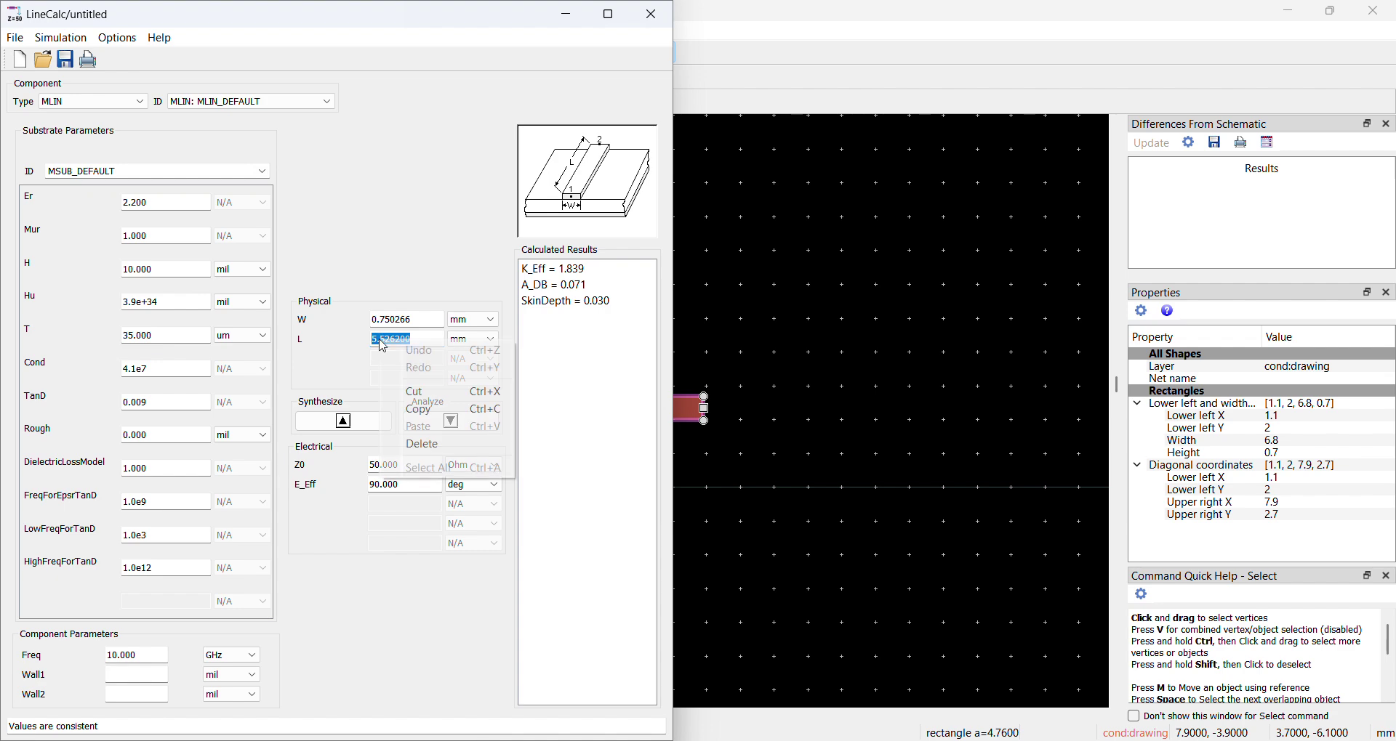
click(440, 413)
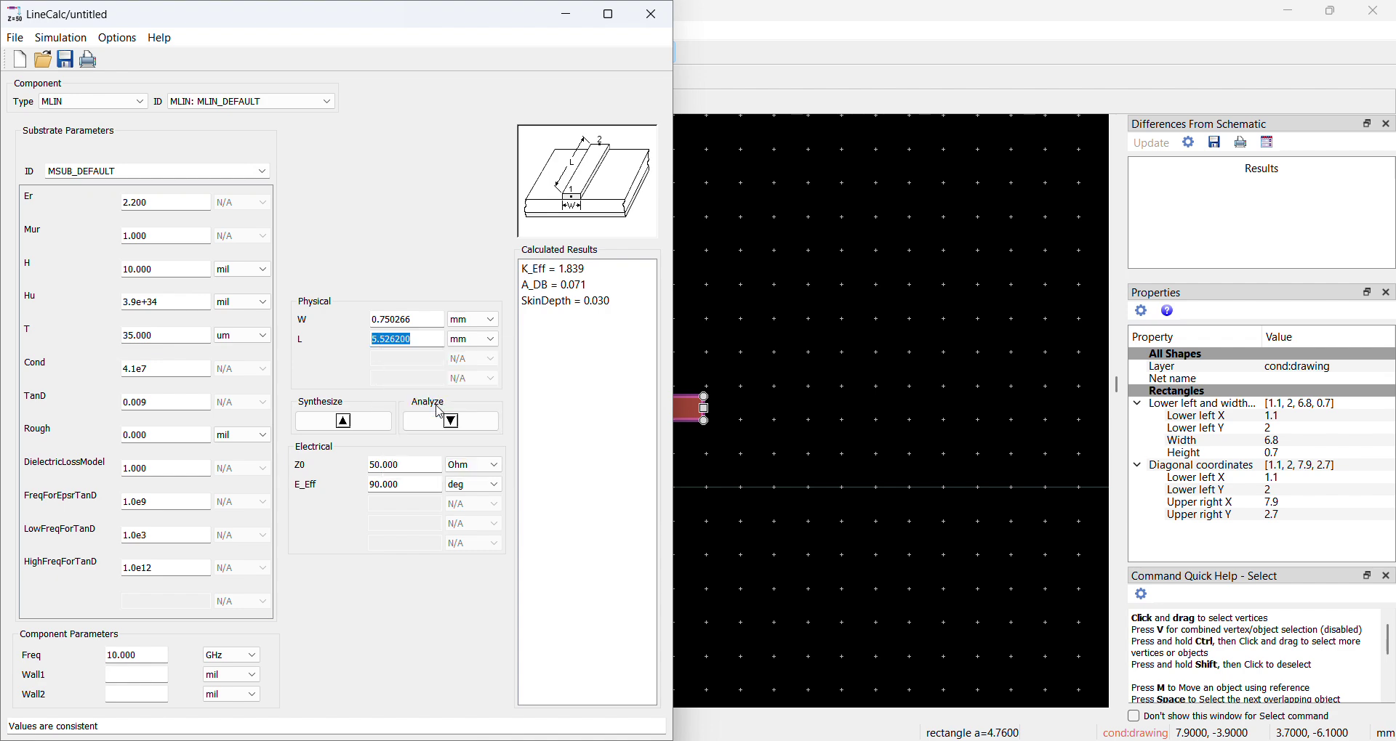
click(1292, 442)
right_click(1291, 443)
click(1315, 531)
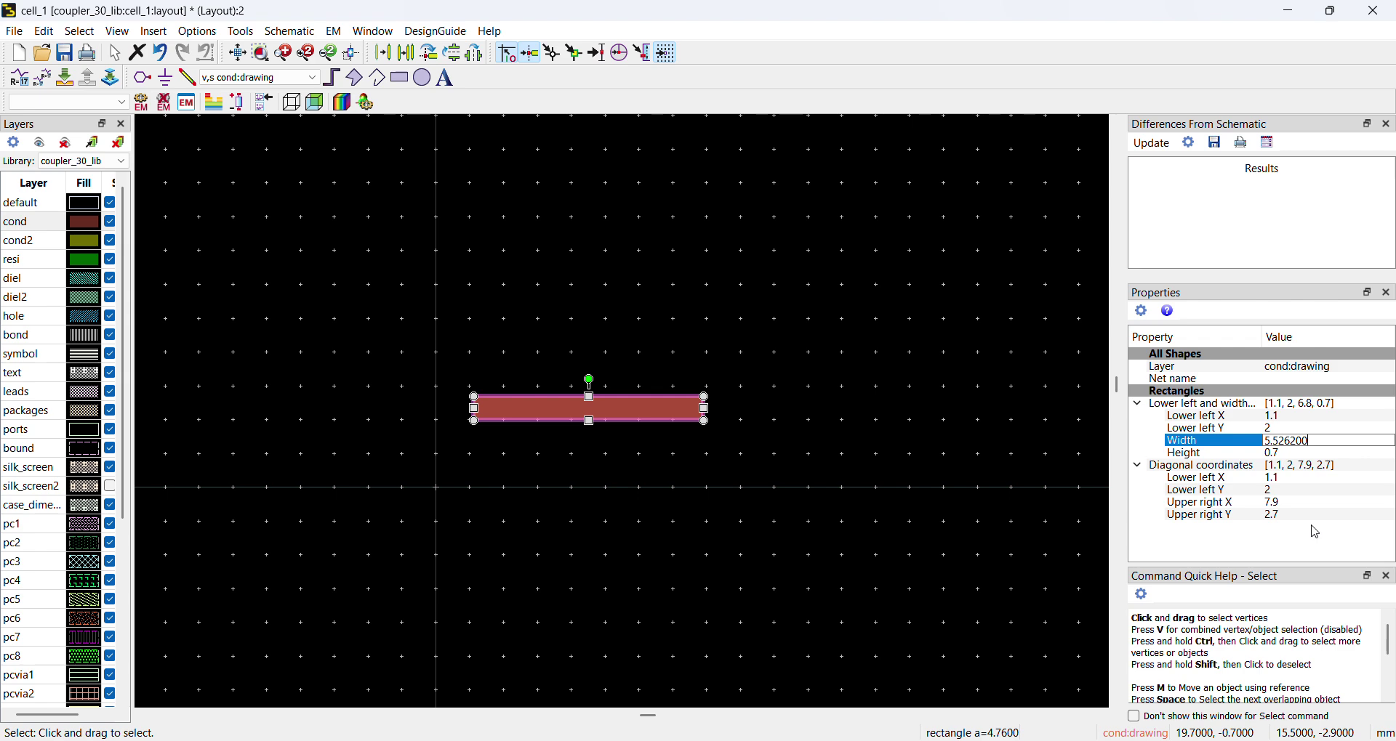
key(Return)
click(1076, 503)
click(567, 408)
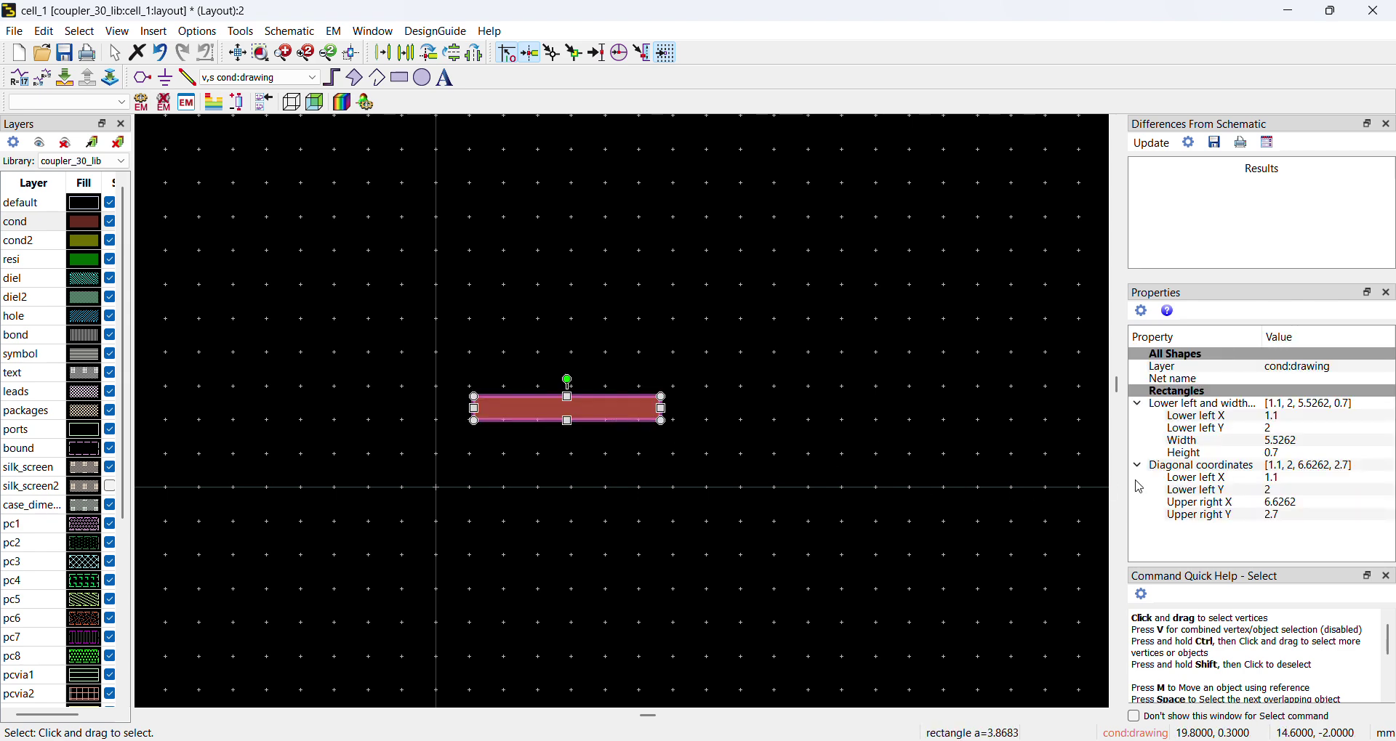
- Copy the synthesized line width W from LineCalc and set the rectangle's height to 0.750266 mm
click(1291, 454)
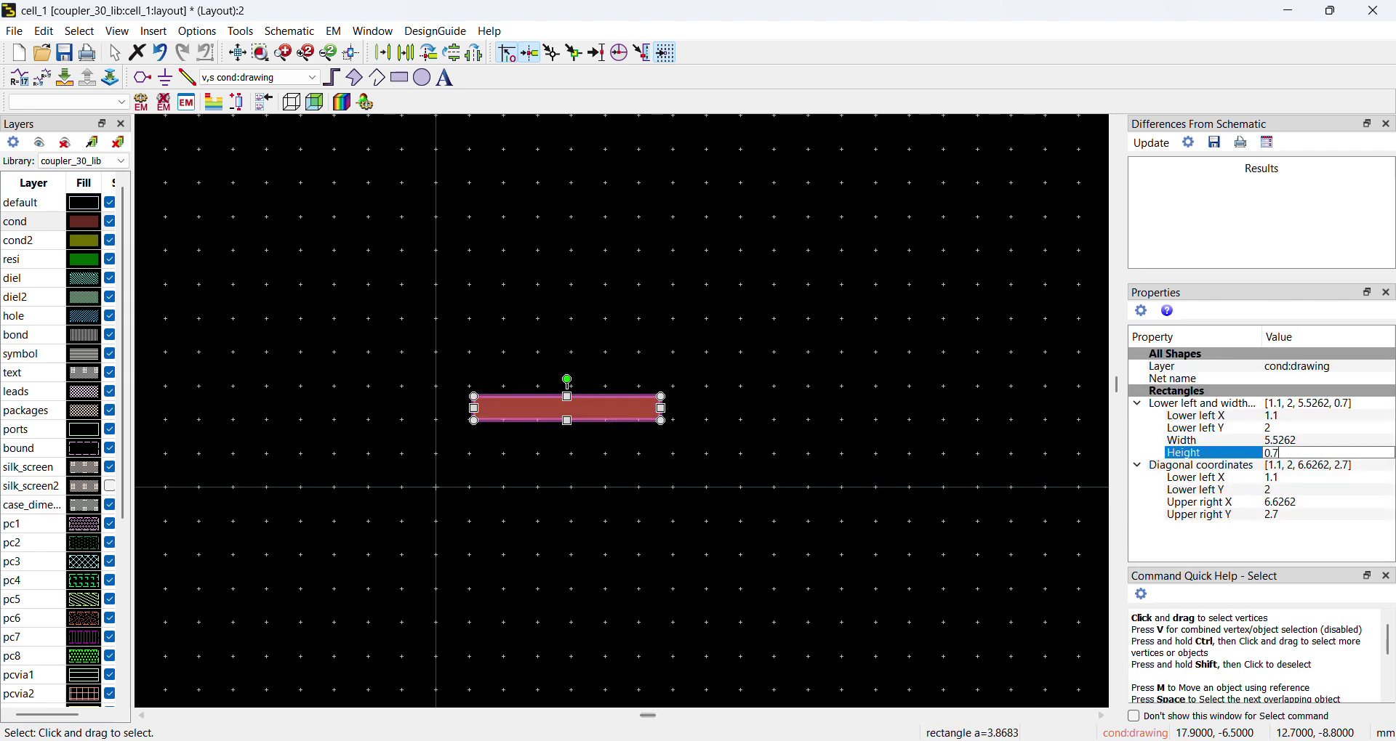
mouse_move(981, 735)
click(981, 654)
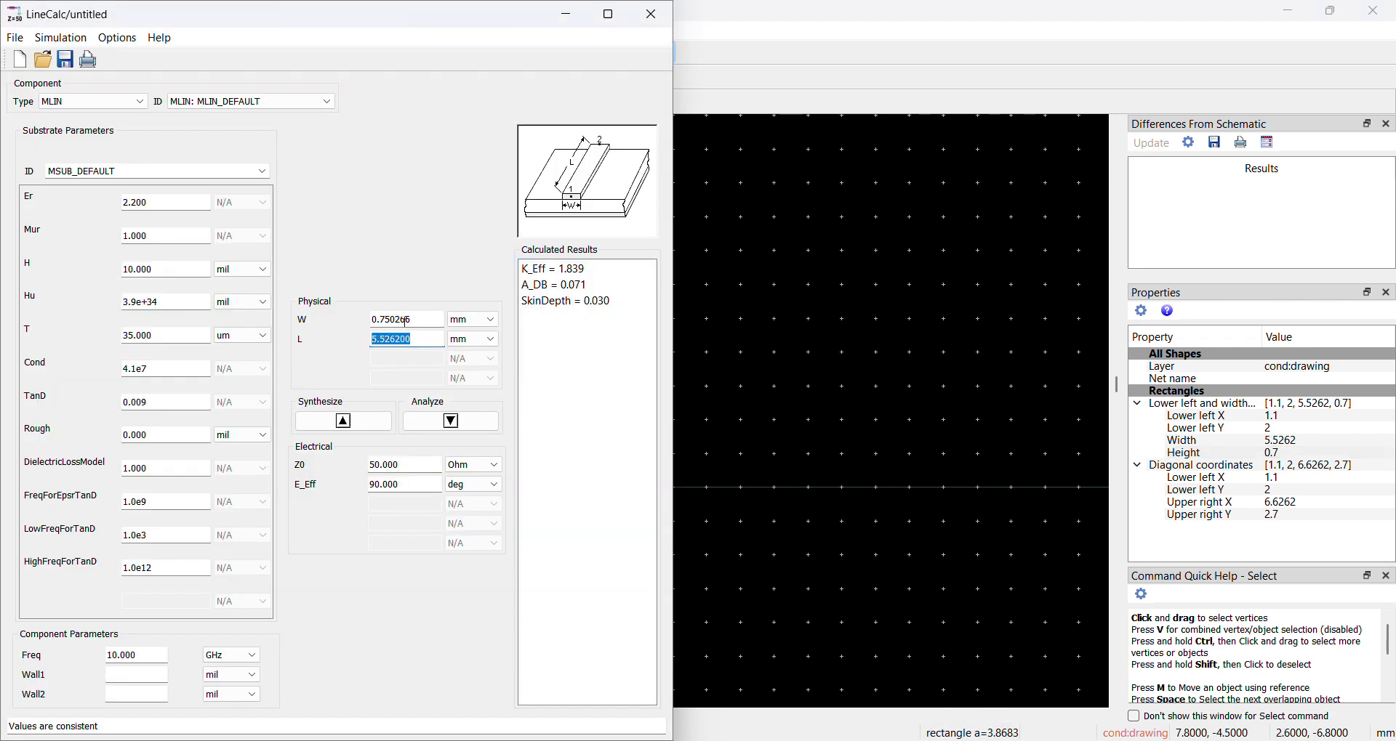
mouse_move(380, 319)
mouse_down()
mouse_move(401, 319)
mouse_move(367, 323)
mouse_up()
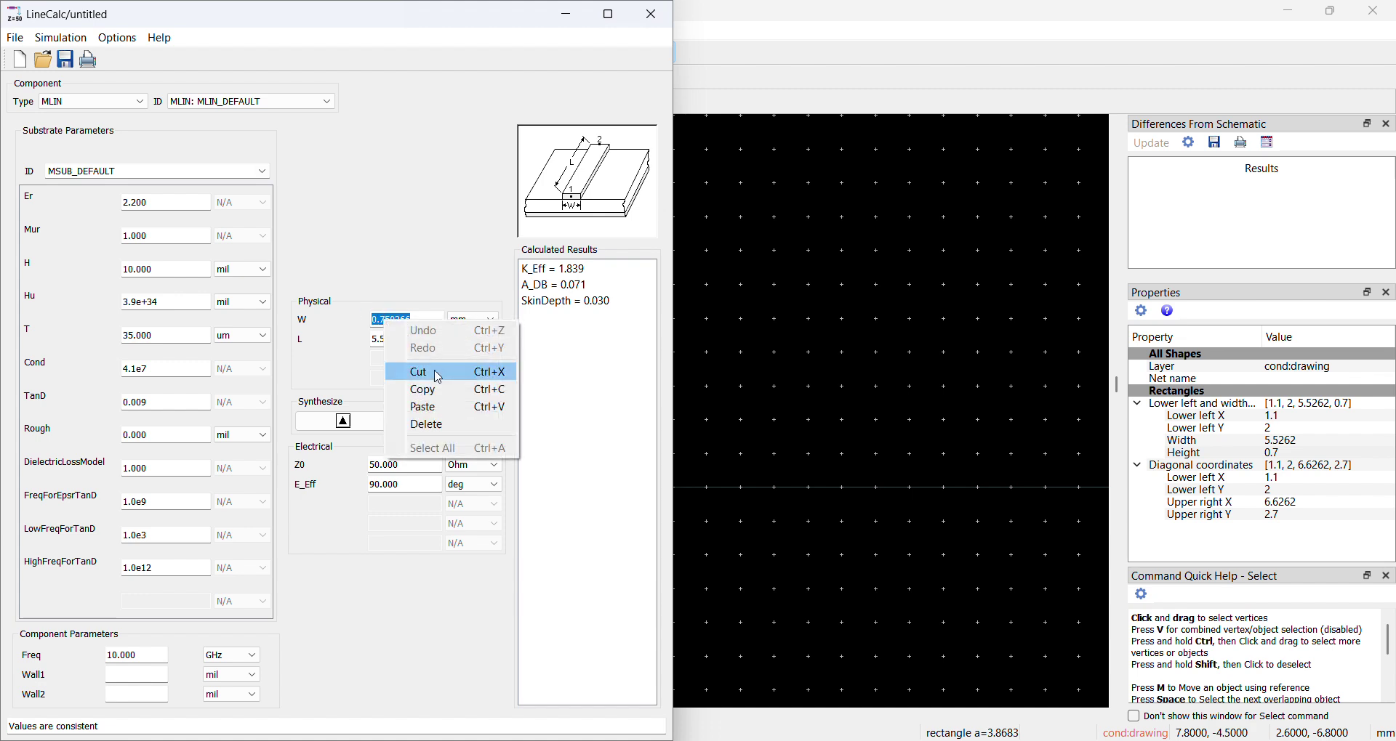
right_click(387, 326)
right_click(394, 317)
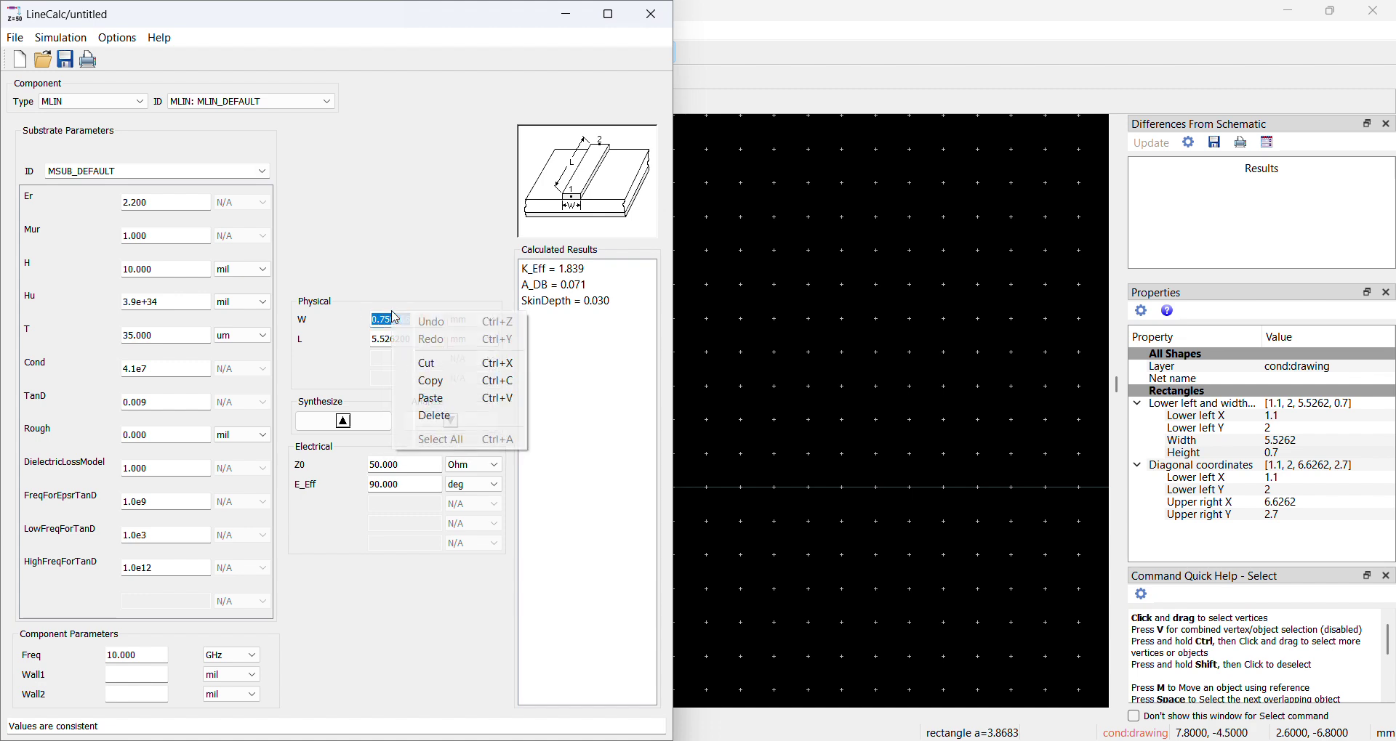
click(445, 381)
click(1292, 450)
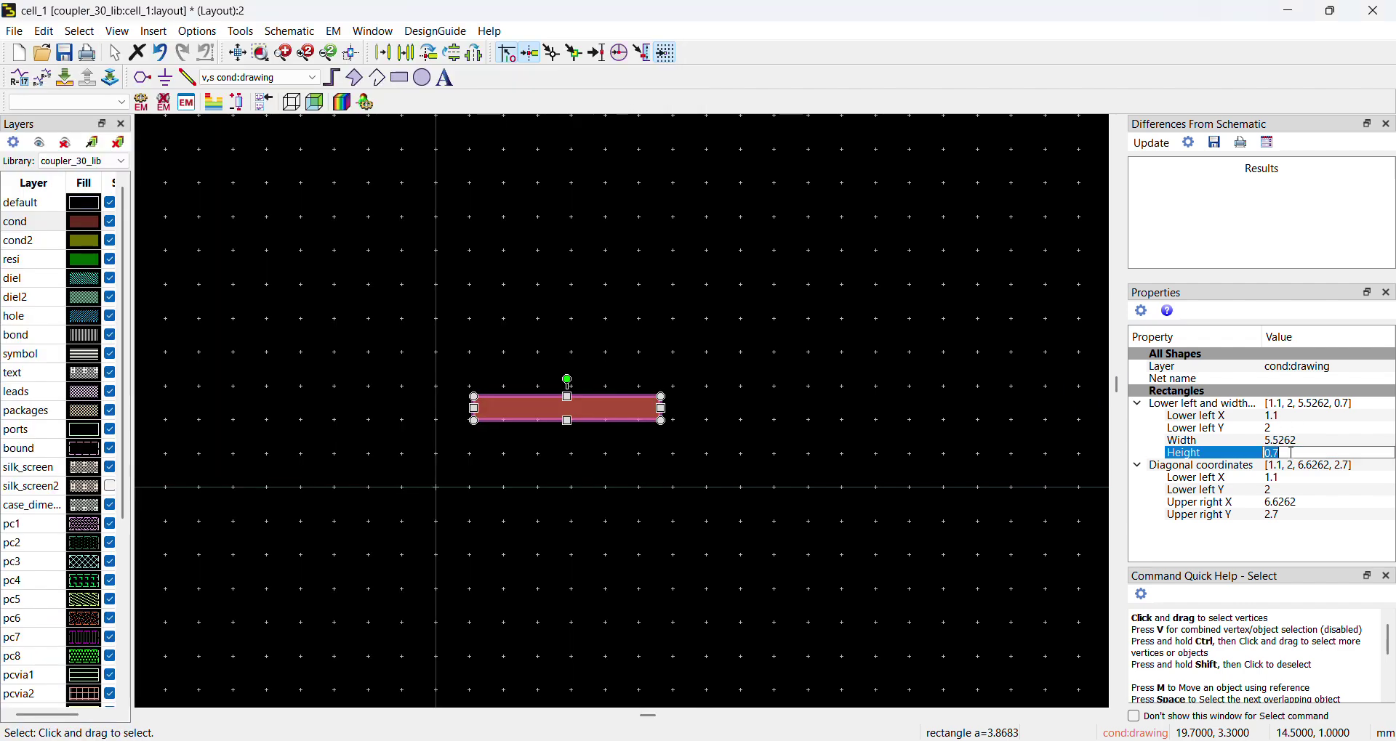
right_click(1292, 452)
click(1308, 529)
click(1005, 554)
click(644, 402)
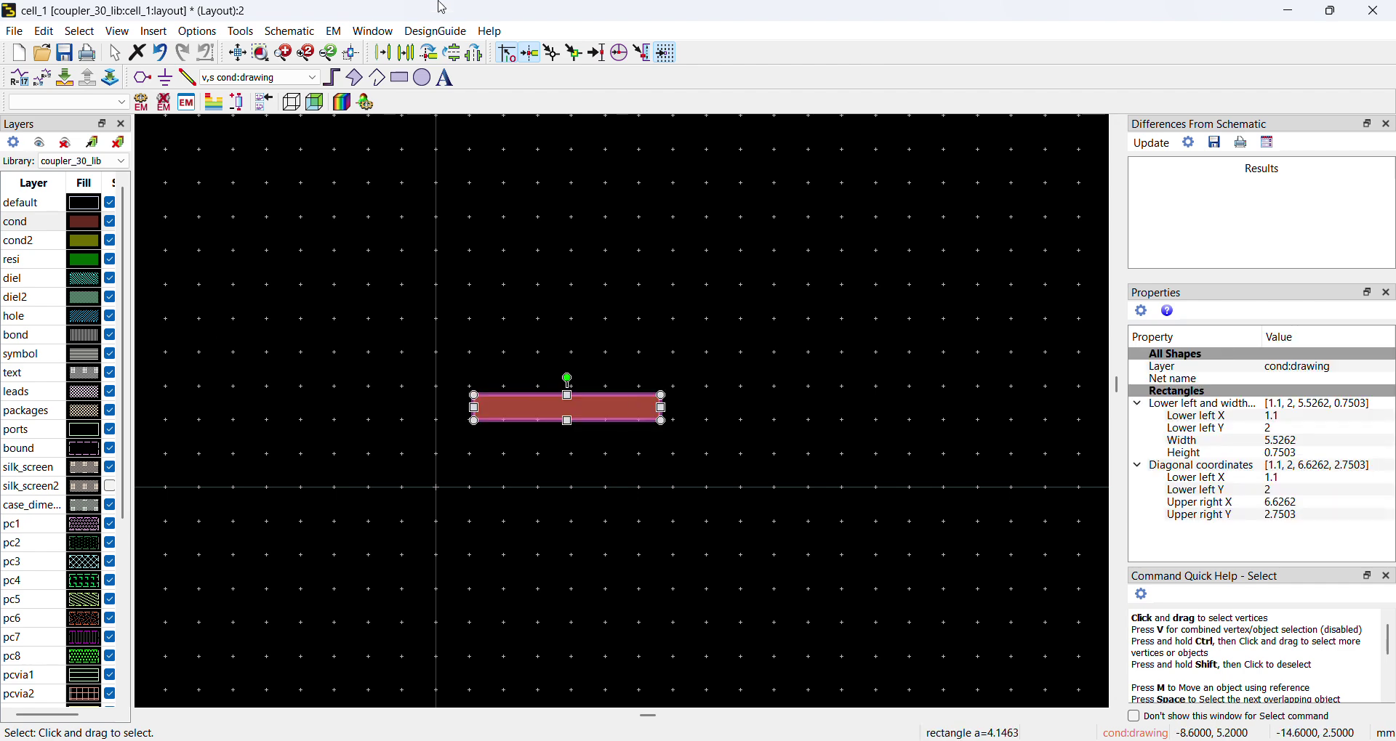
scroll(614, 498, up, 2)
scroll(695, 416, down, 2)
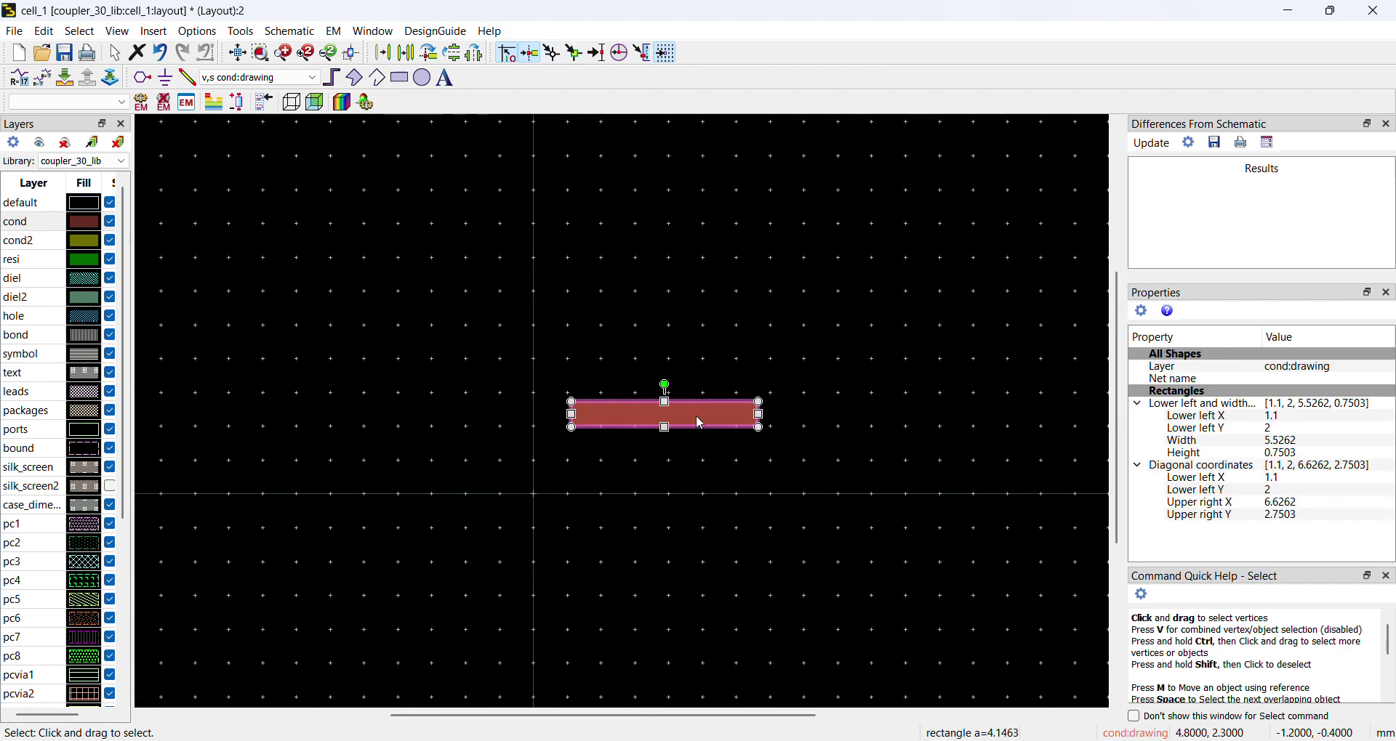
scroll(626, 419, up, 1)
scroll(626, 419, up, 1)
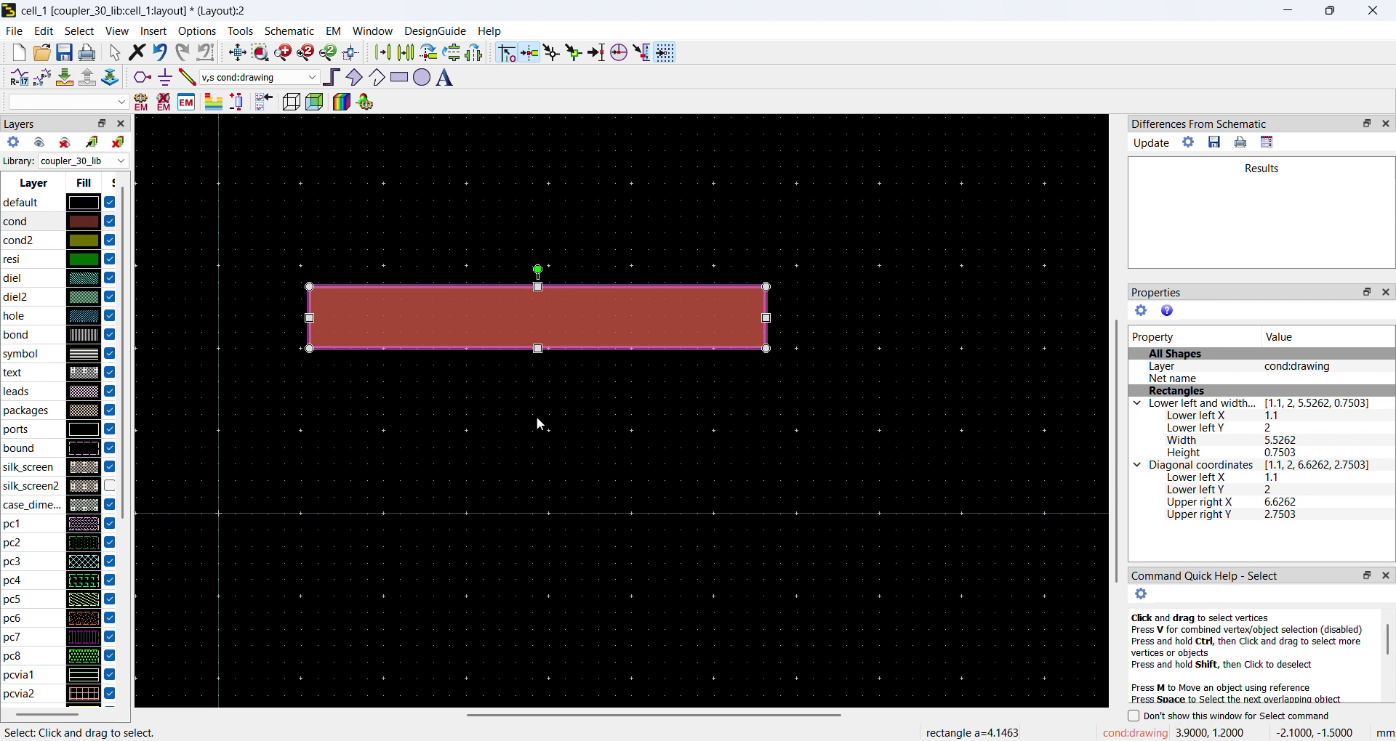
click(834, 392)
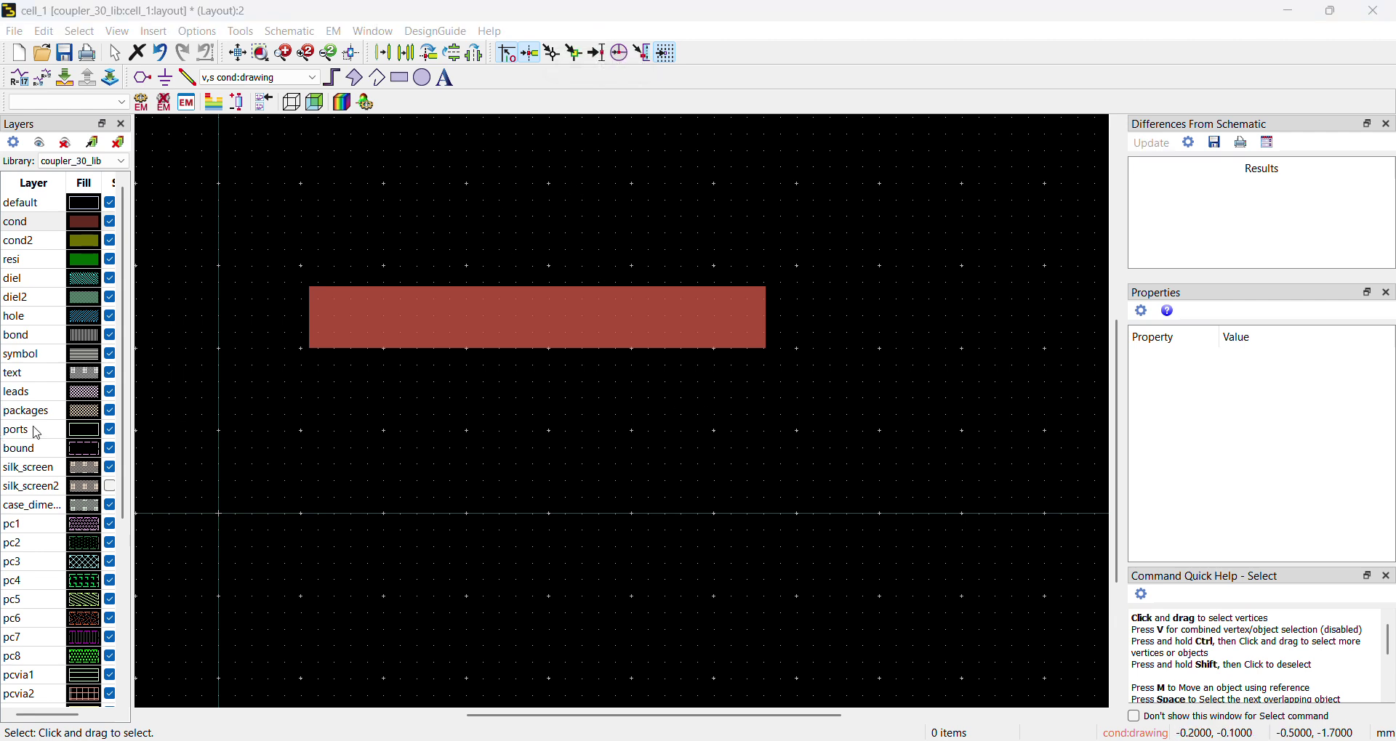
click(684, 309)
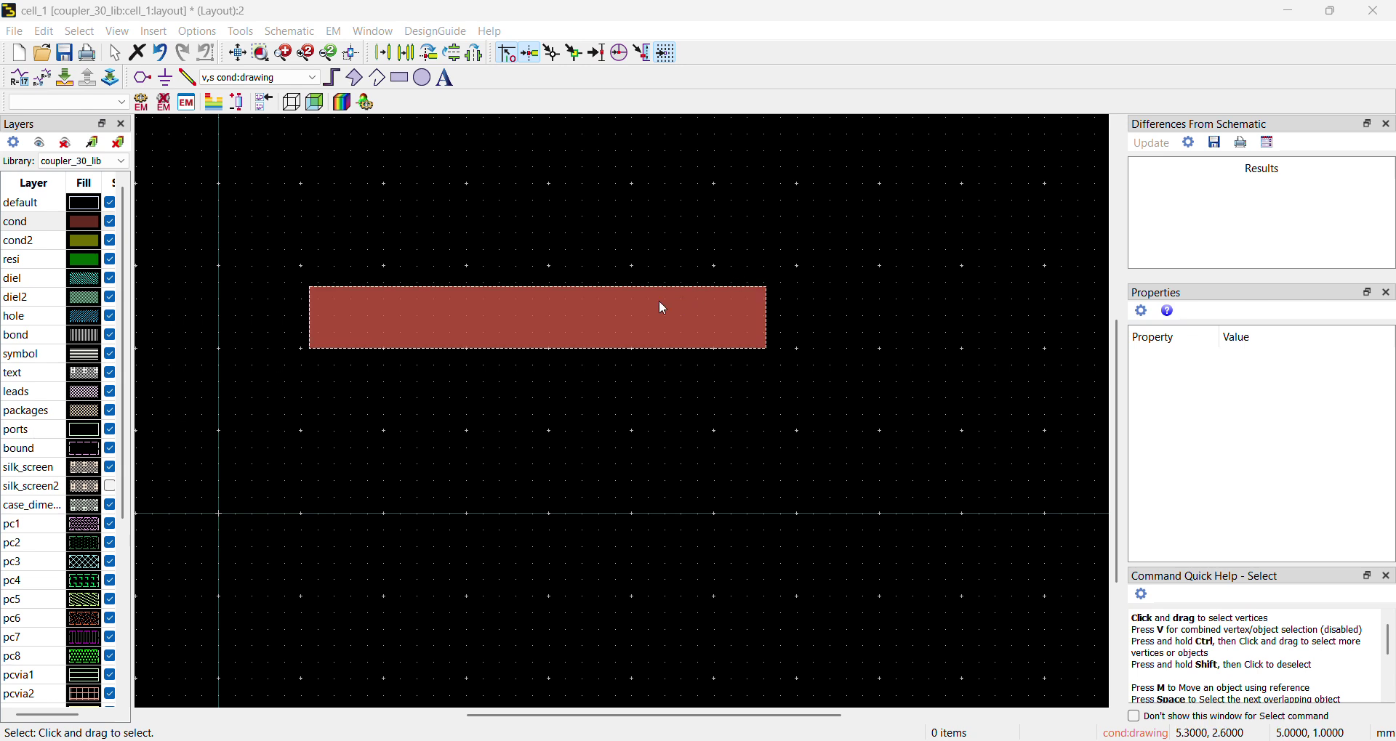
key(Escape)
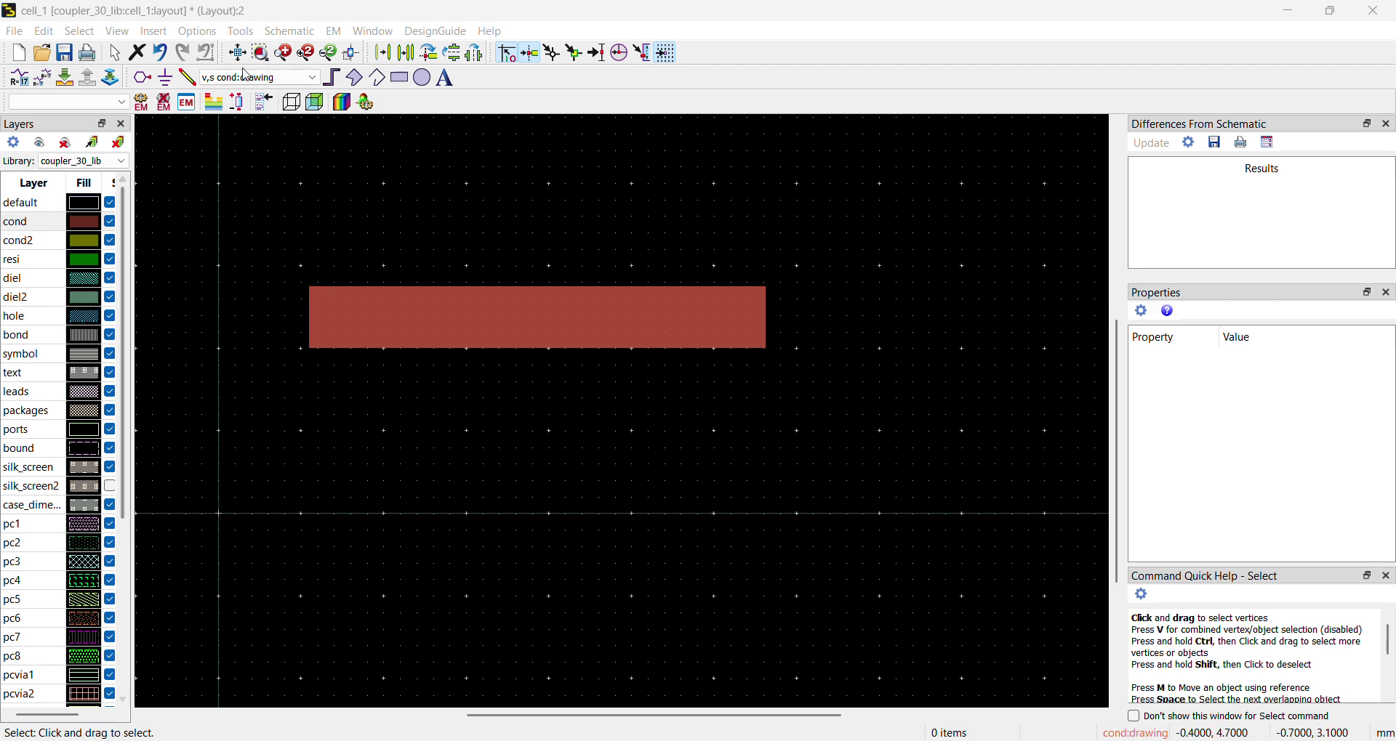
click(188, 81)
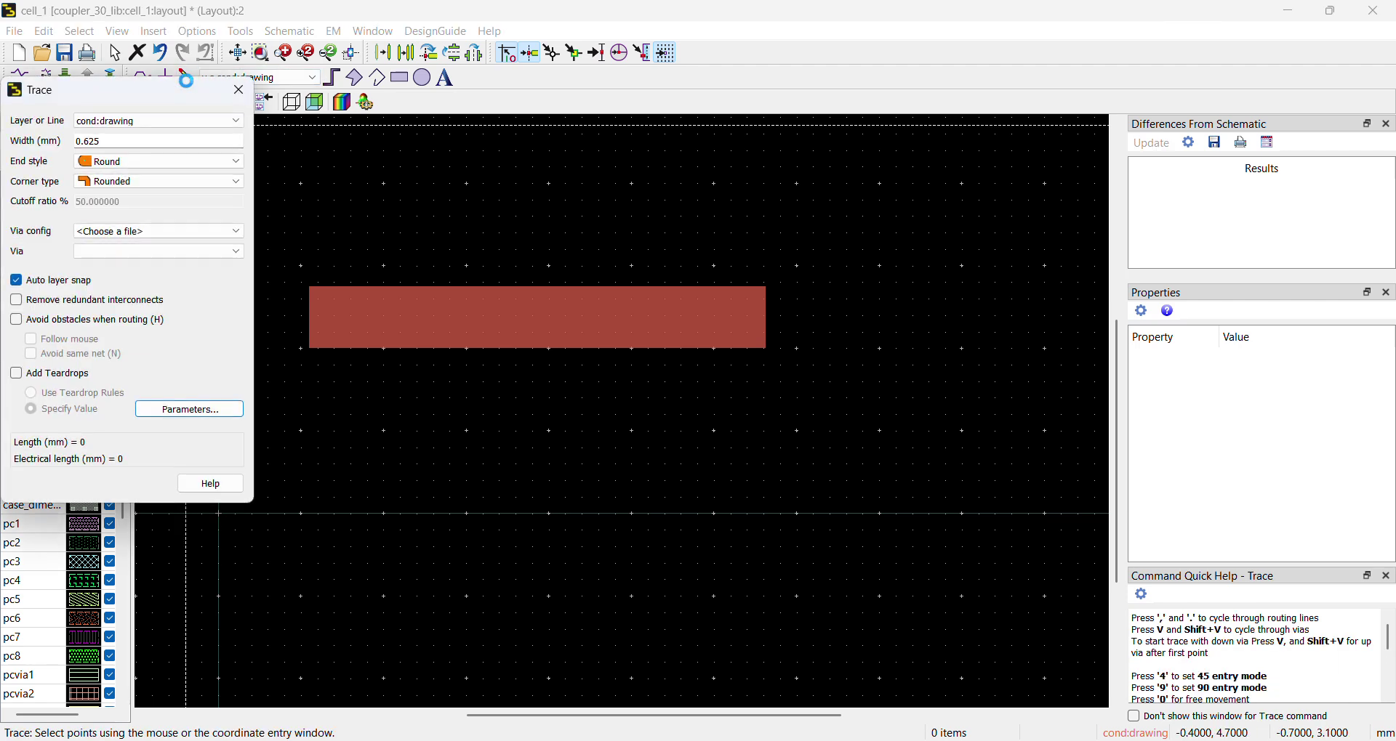
click(734, 348)
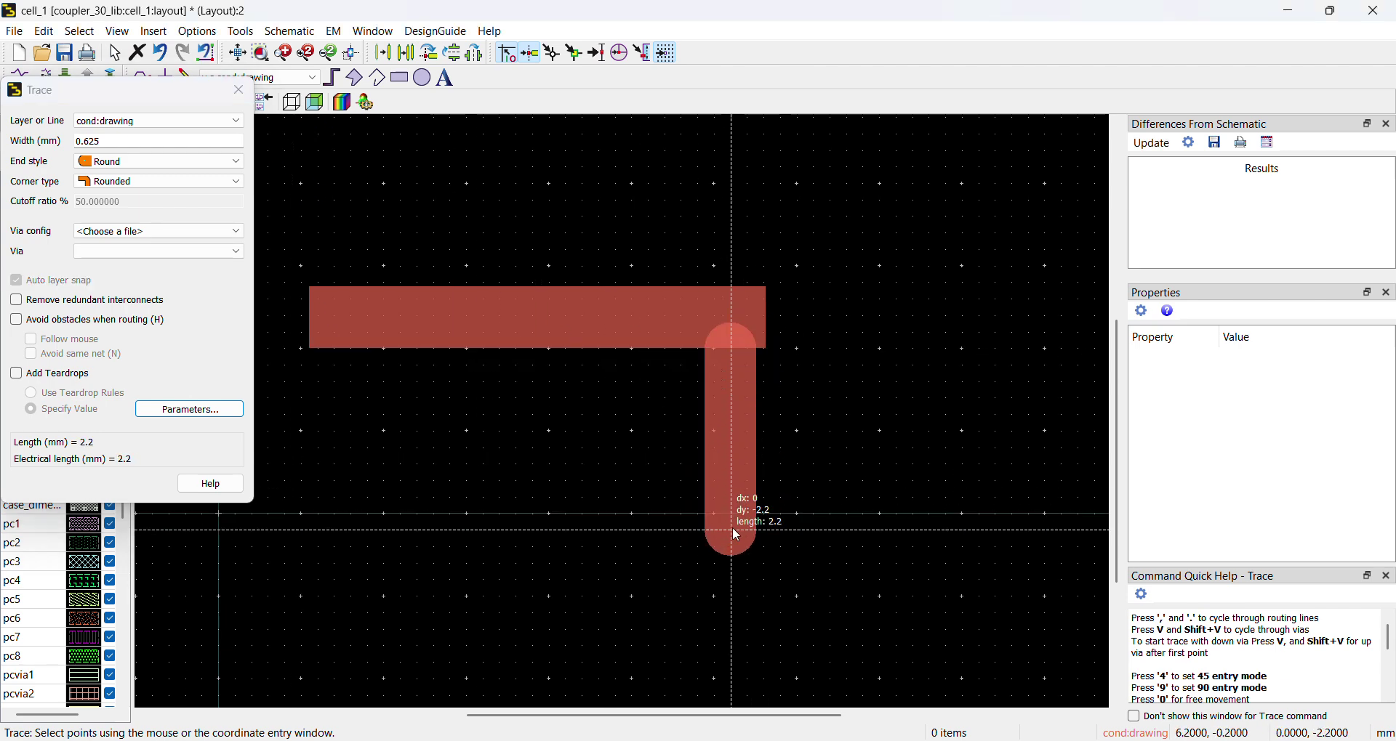
key(Escape)
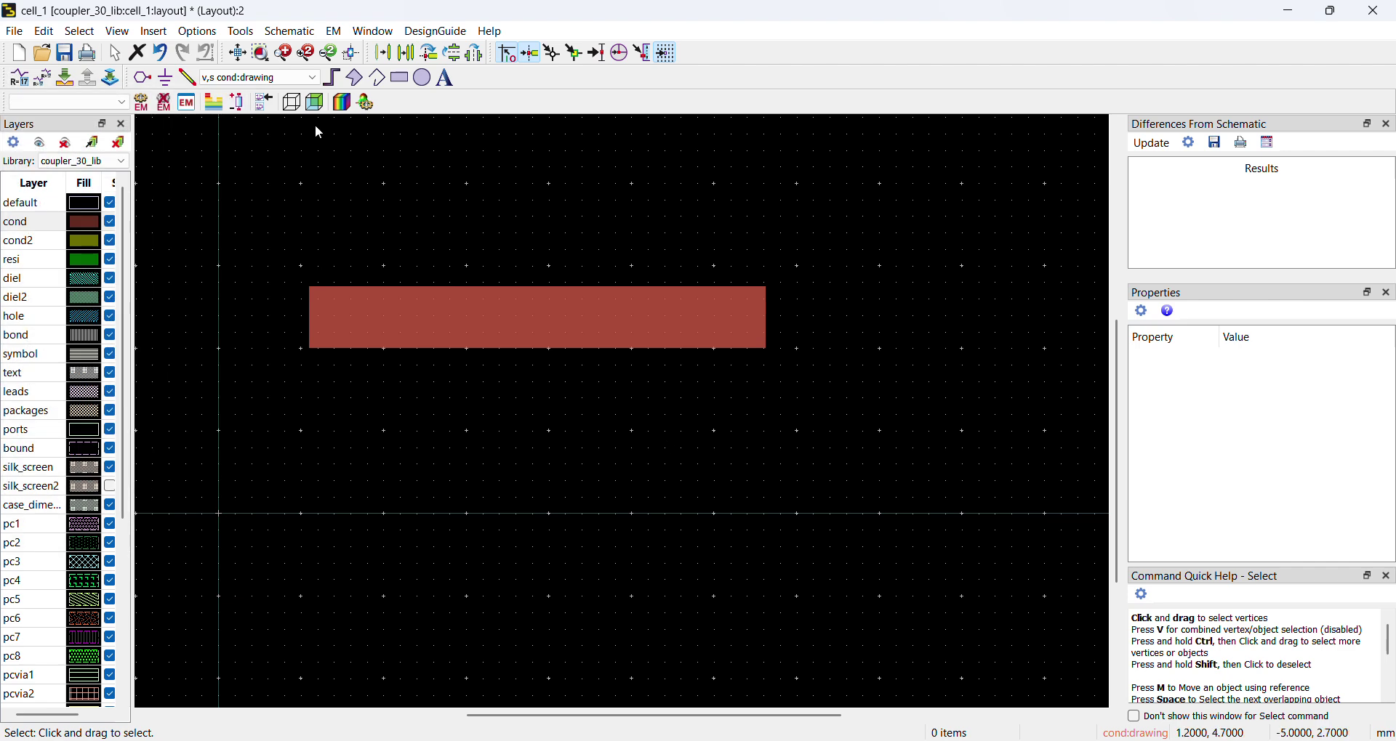
- Draw a thin vertical rectangle about 0.1 mm wide and 4 mm high on the cond layer, to the right of the horizontal line
click(400, 77)
click(863, 225)
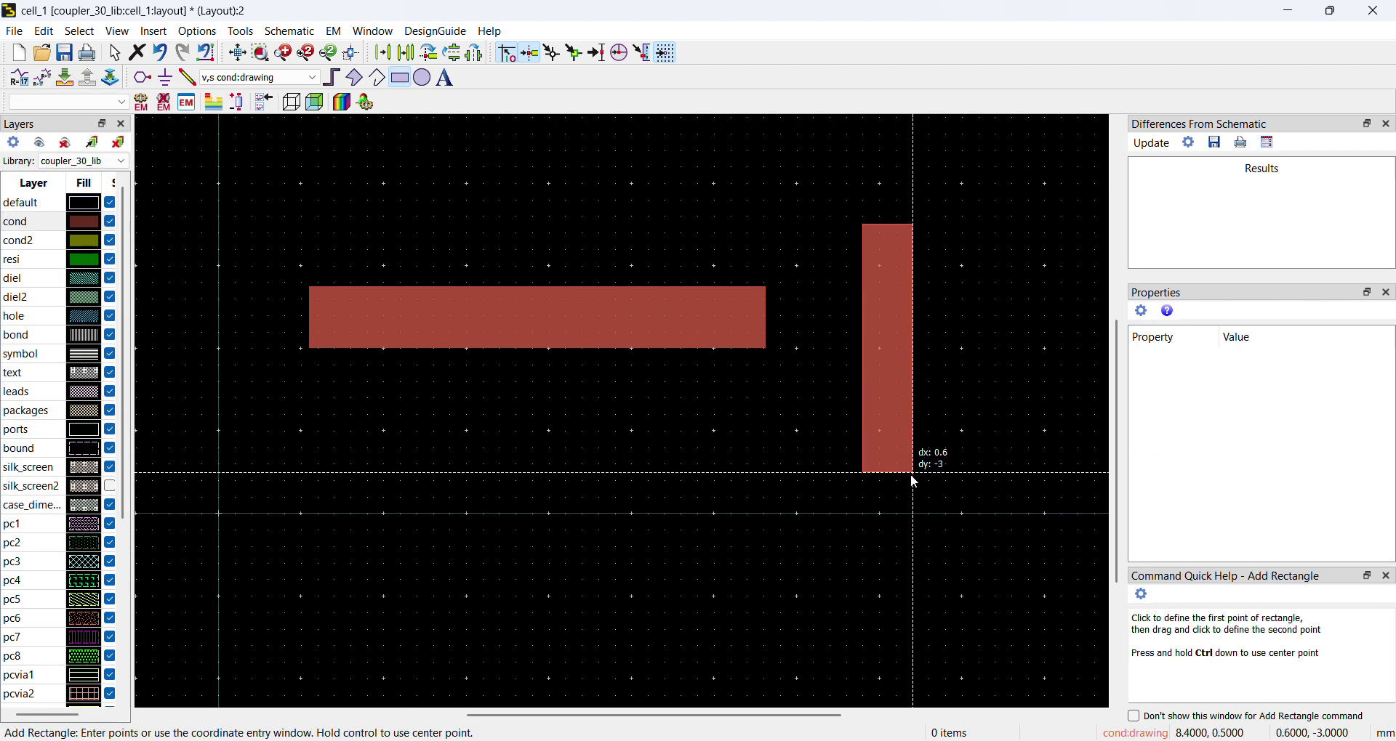
click(873, 557)
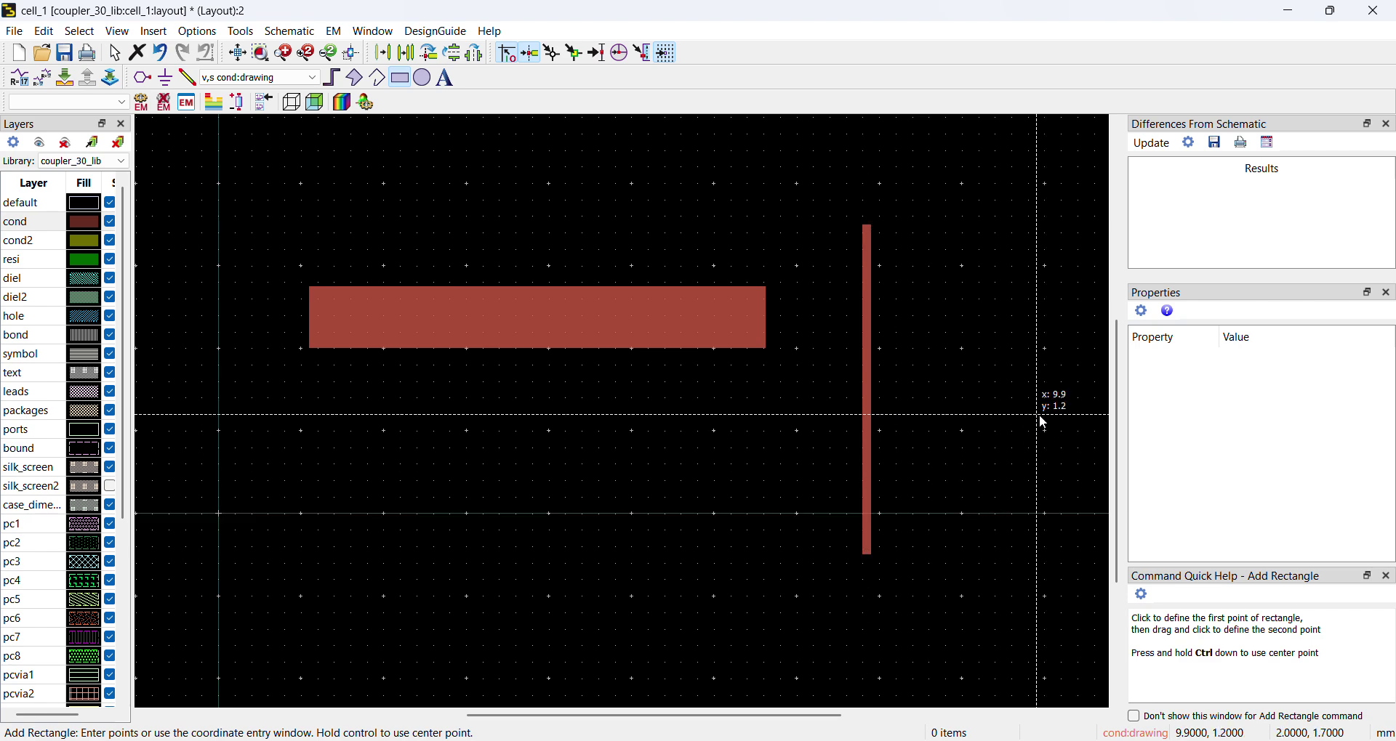
key(Escape)
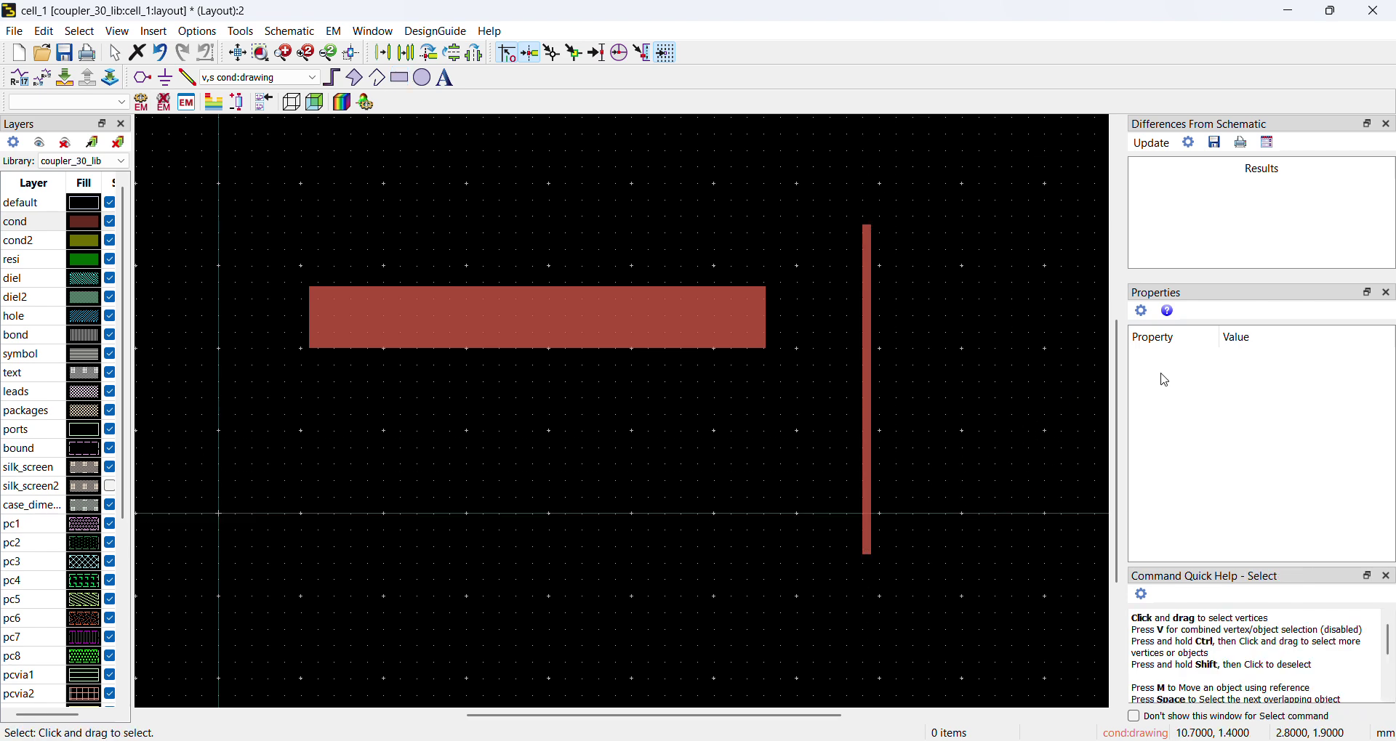
- Set the thin vertical rectangle's height to 7.5 mm
click(871, 321)
double_click(1296, 455)
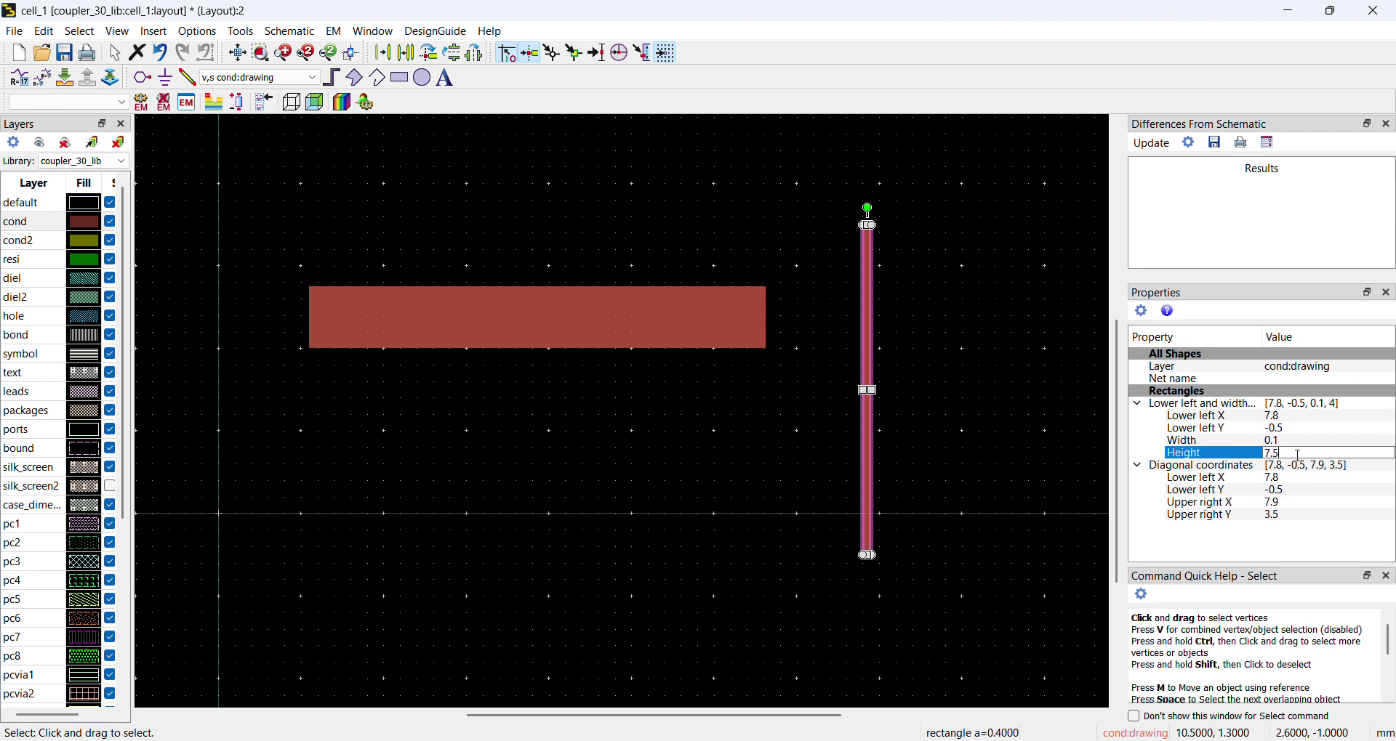
text(7.5)
click(979, 491)
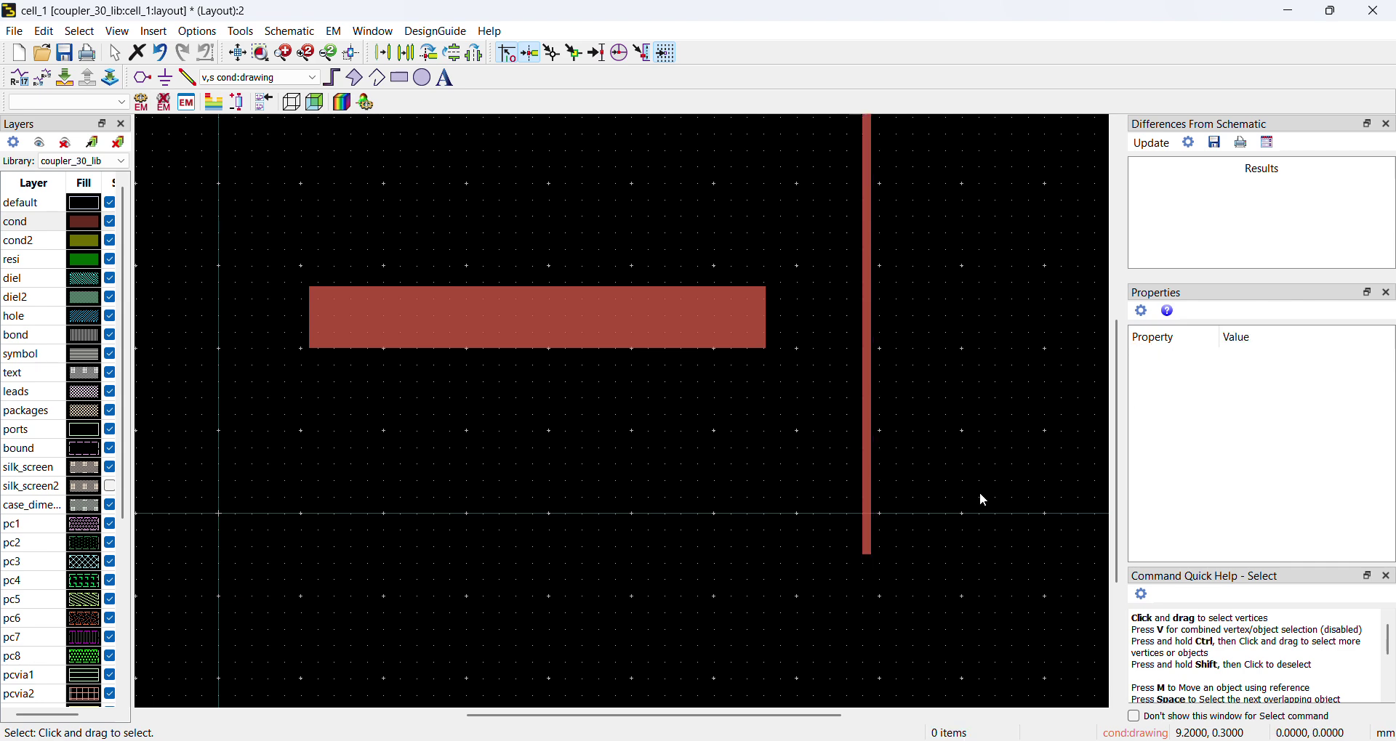
- Copy the 7.5 mm vertical bar by its upper-left corner, placing the copy near the horizontal line's lower-right corner at about X 7, Y 2.1
click(867, 455)
scroll(503, 429, down, 2)
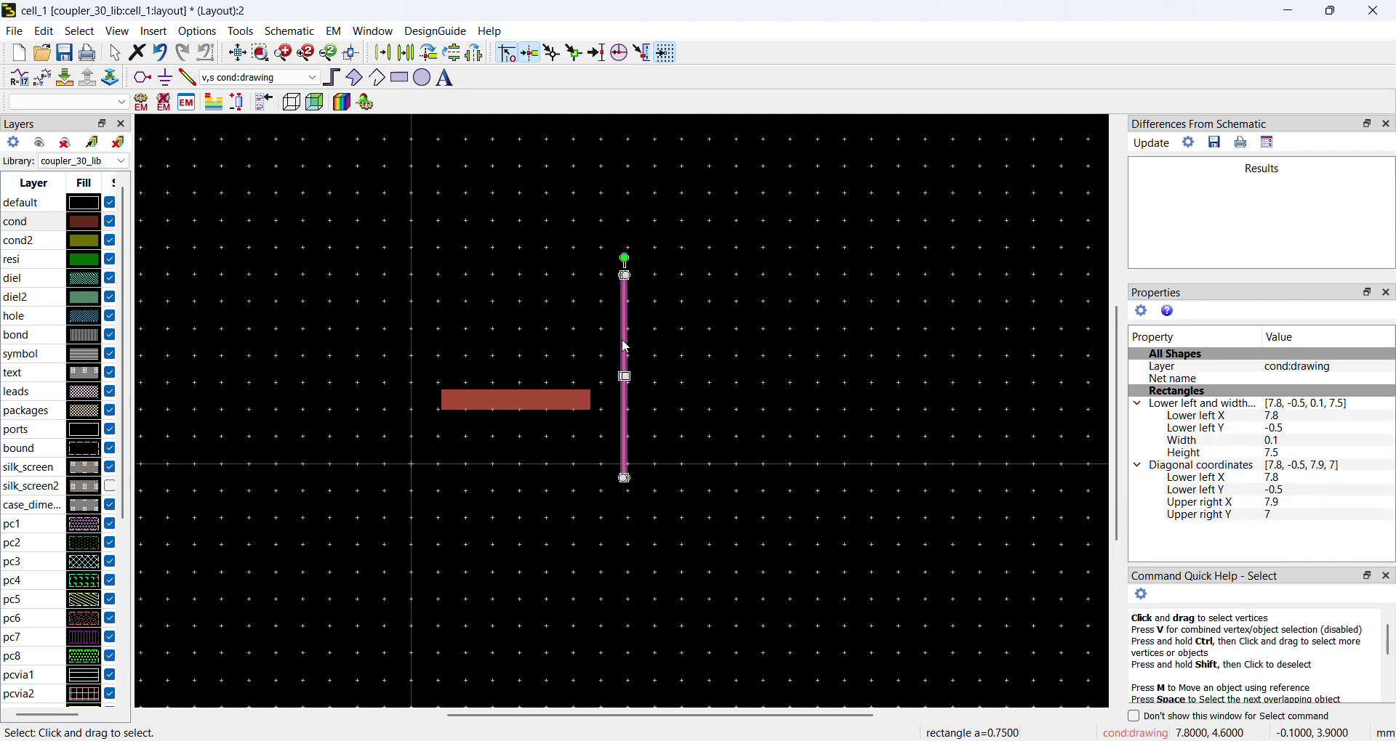
scroll(612, 250, up, 1)
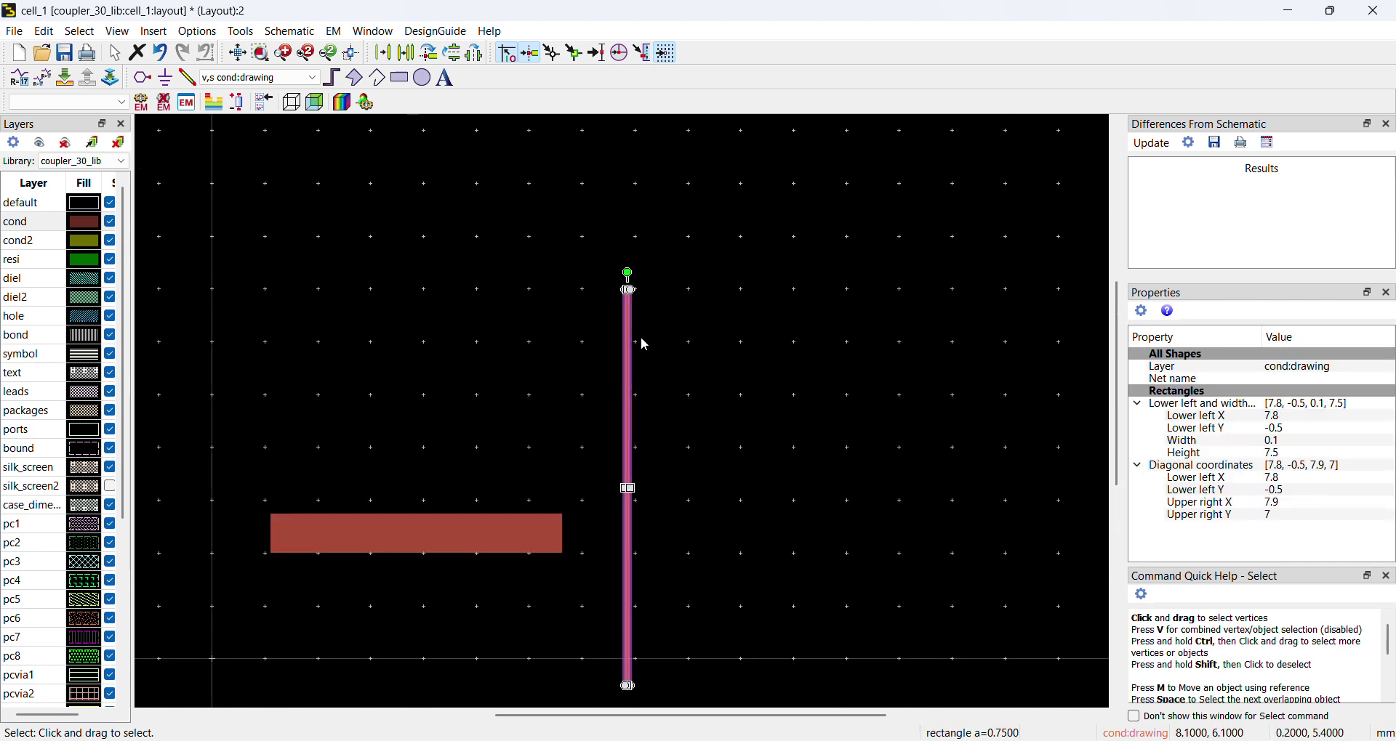
click(406, 53)
scroll(631, 277, up, 3)
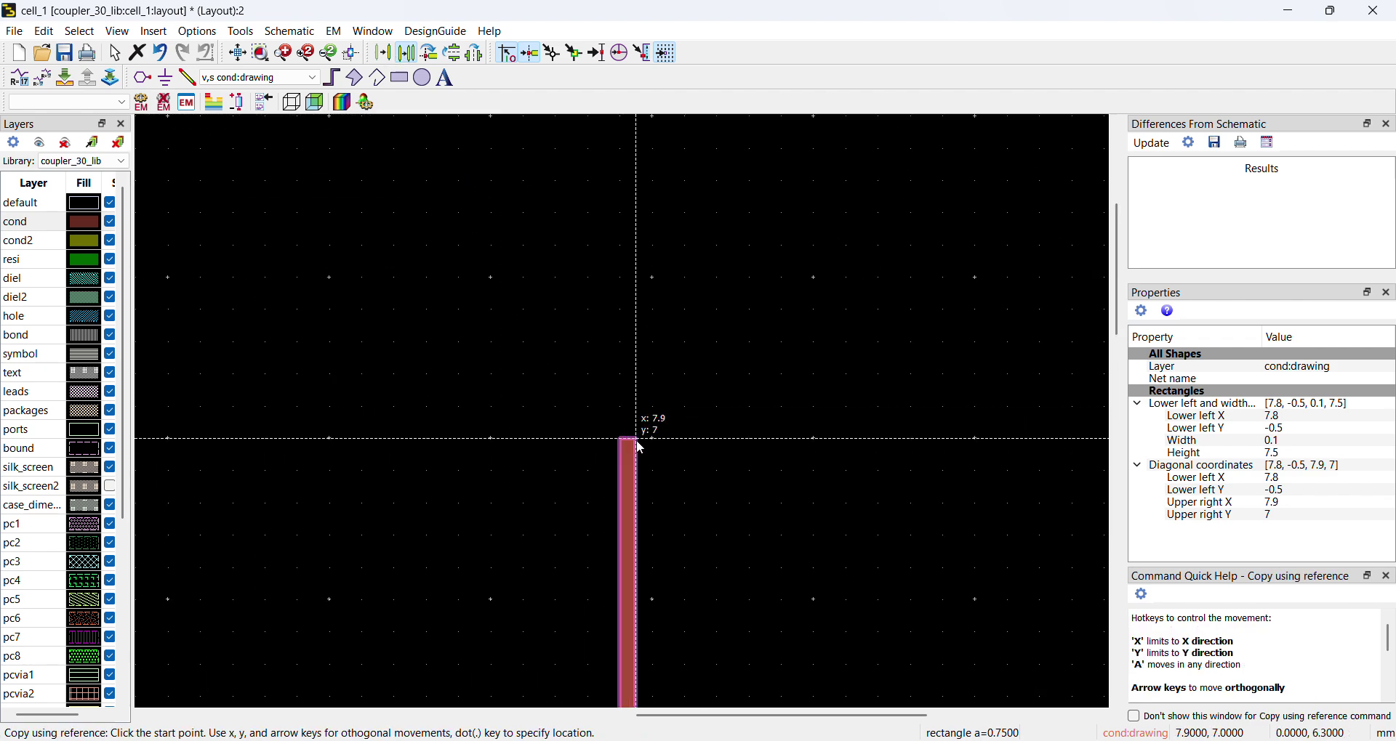
click(621, 442)
scroll(623, 445, down, 2)
scroll(625, 437, up, 2)
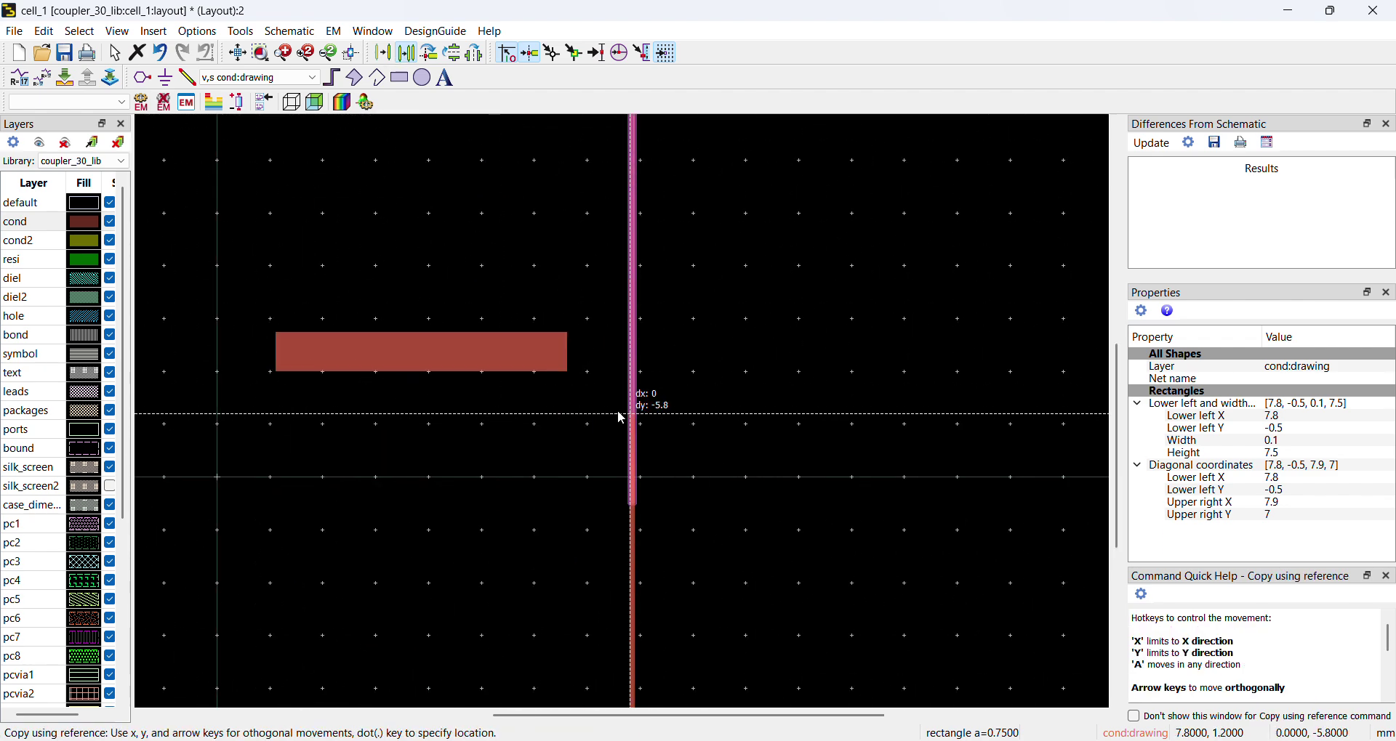
scroll(549, 378, up, 2)
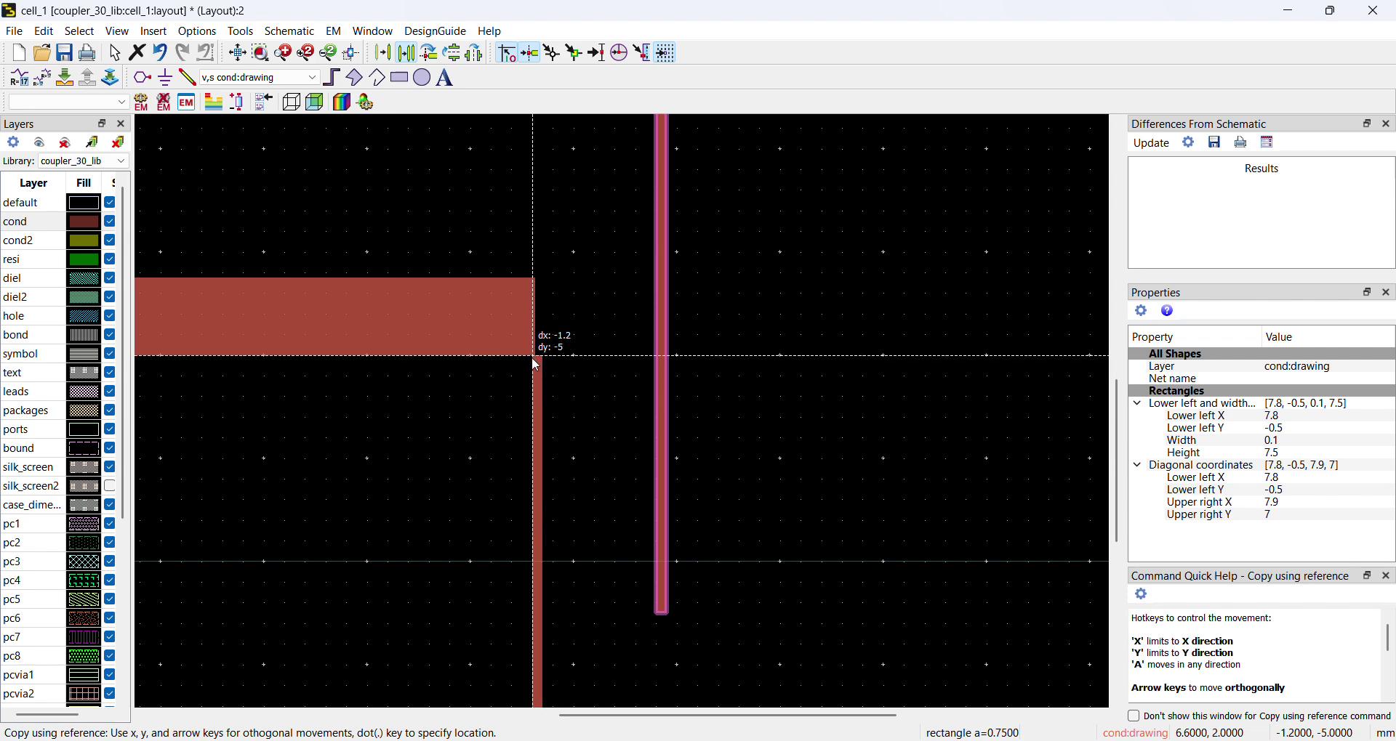
scroll(536, 362, up, 3)
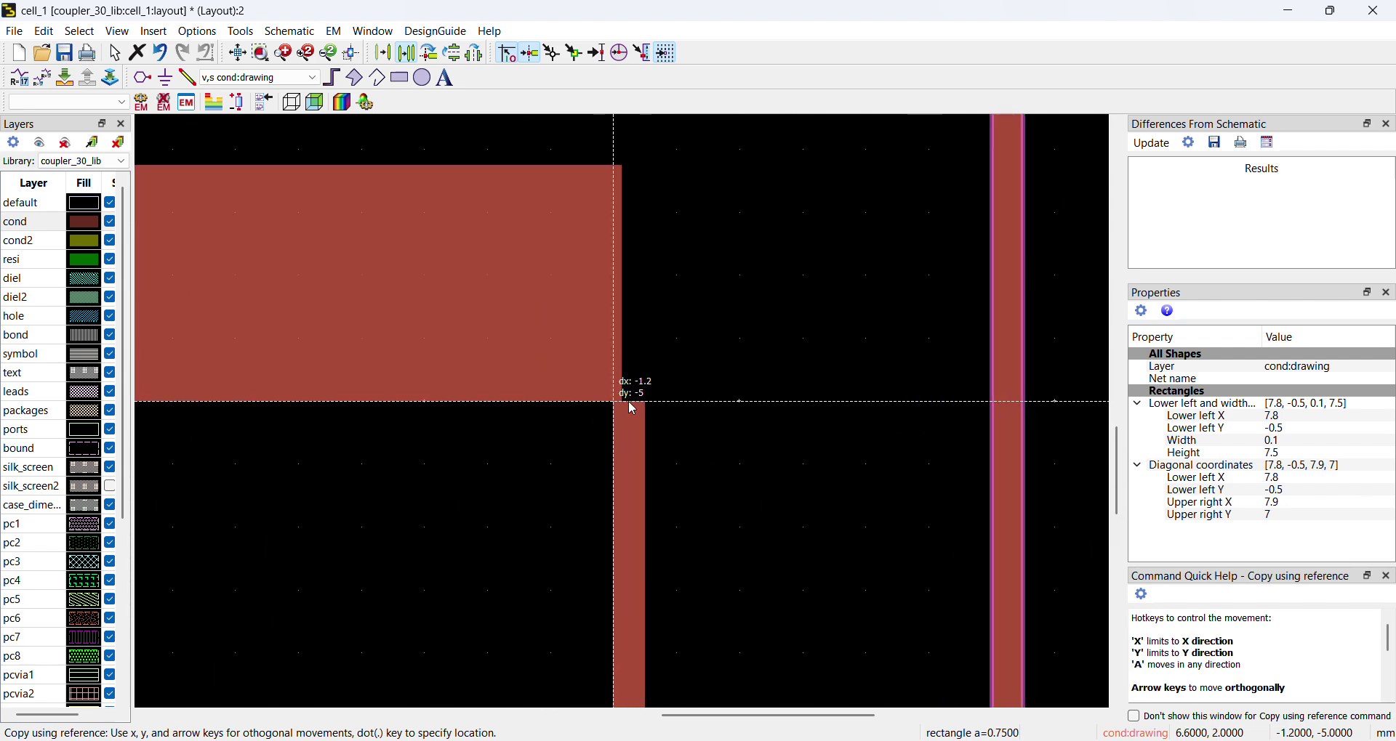
click(743, 368)
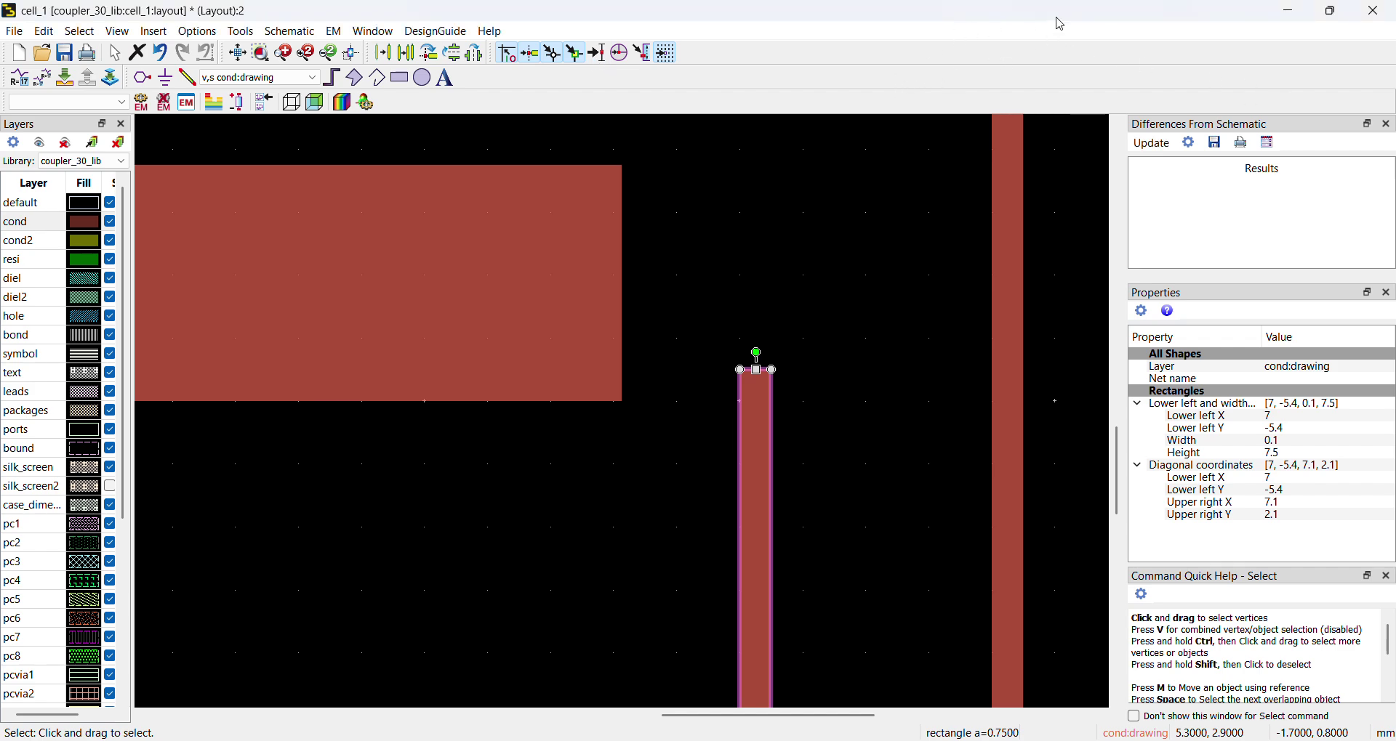
key(super+Right)
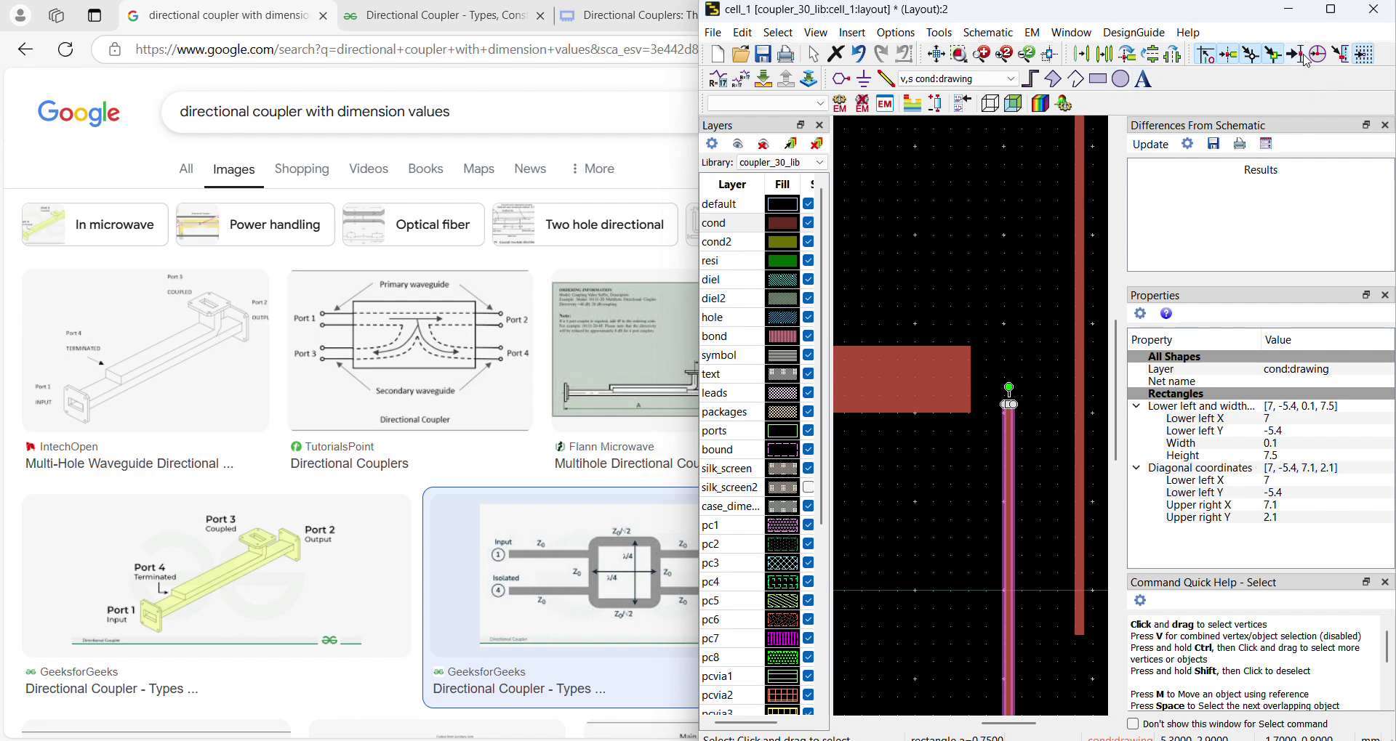
click(1330, 14)
click(1330, 14)
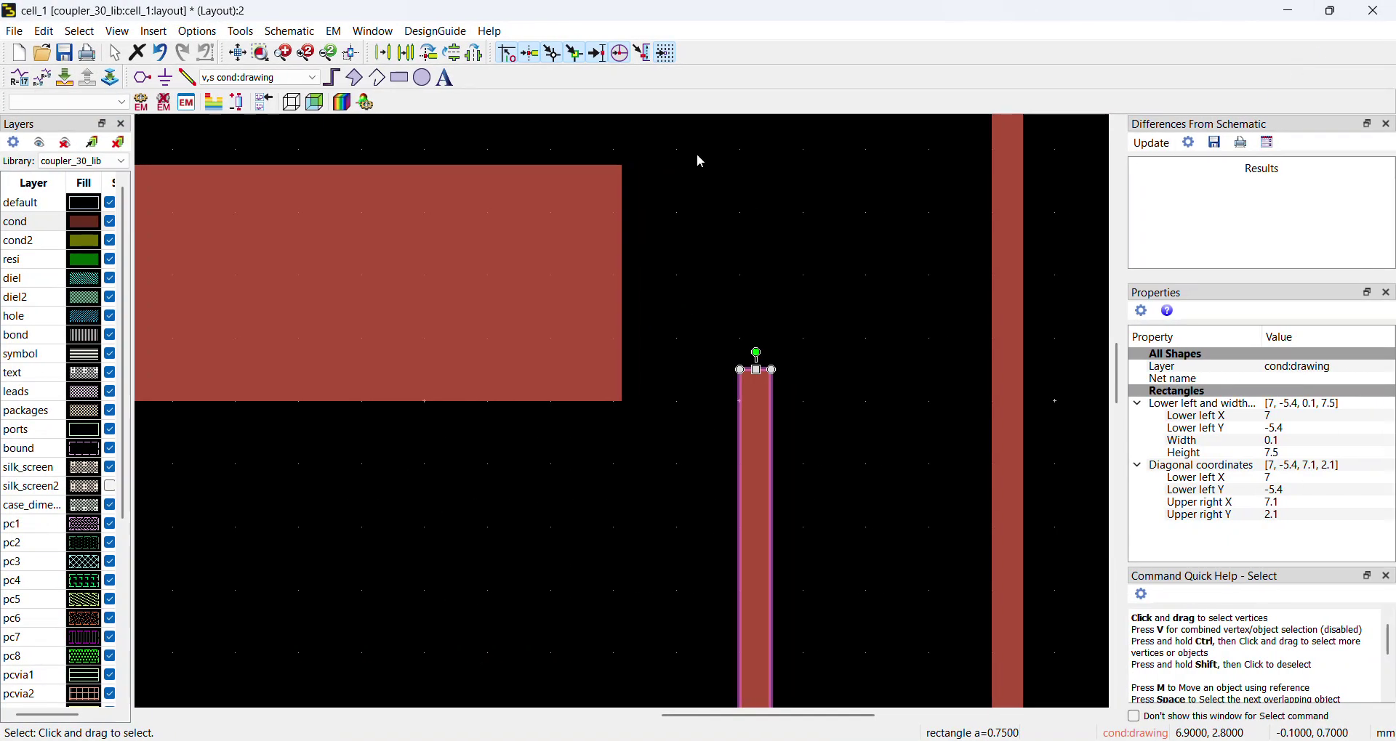
- Move the copied bar by its upper-left corner onto the lower-right corner of the horizontal line
click(818, 312)
click(743, 411)
key(m)
click(740, 371)
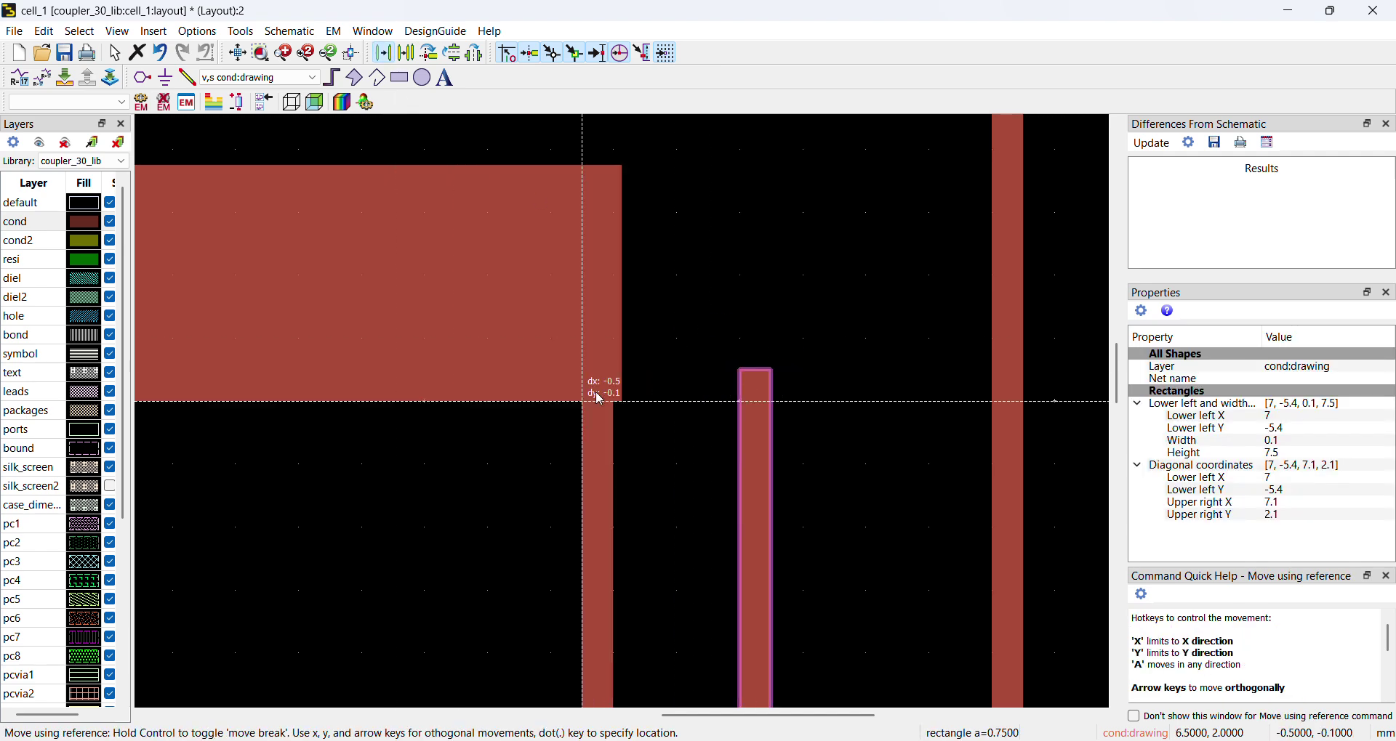
click(625, 404)
click(760, 338)
- Copy the horizontal line about 8.25 mm straight down so its upper edge aligns with the lower end of the vertical bar
scroll(620, 414, down, 5)
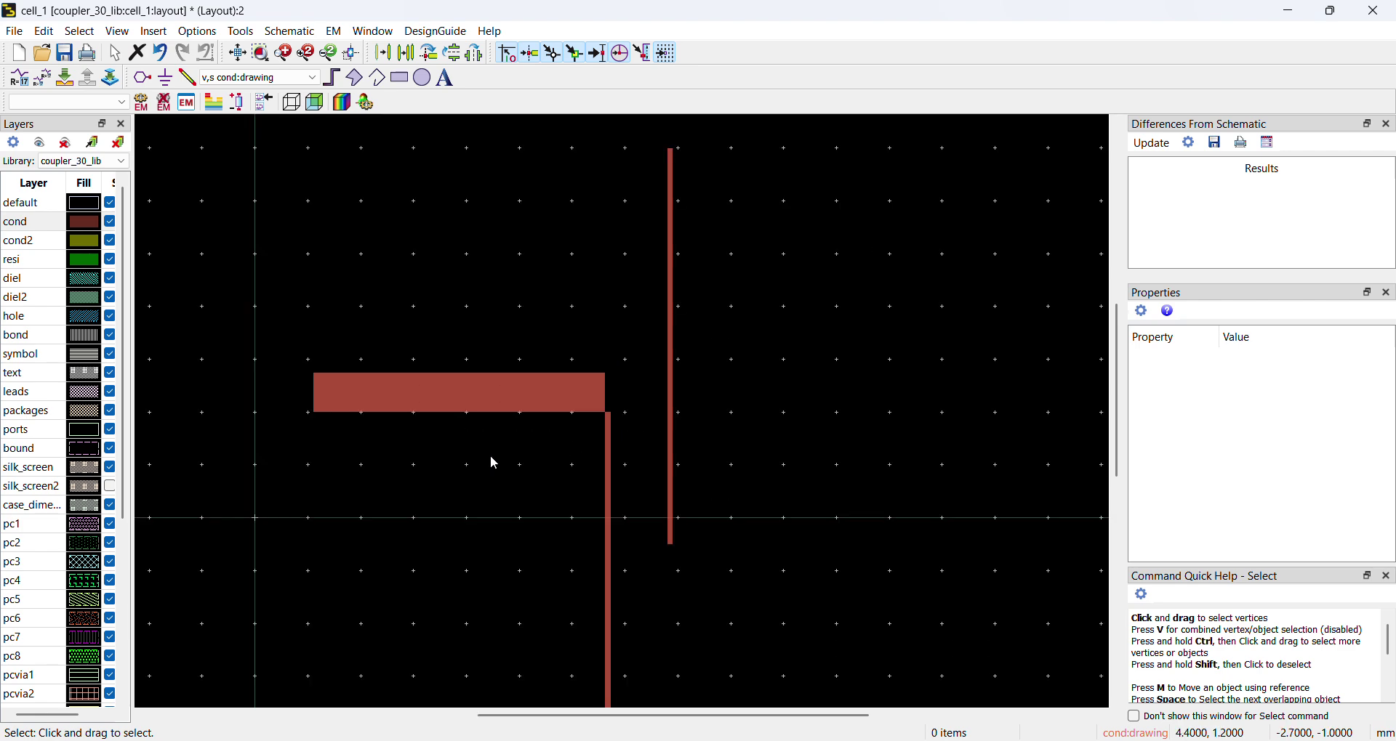
click(509, 426)
scroll(615, 458, down, 3)
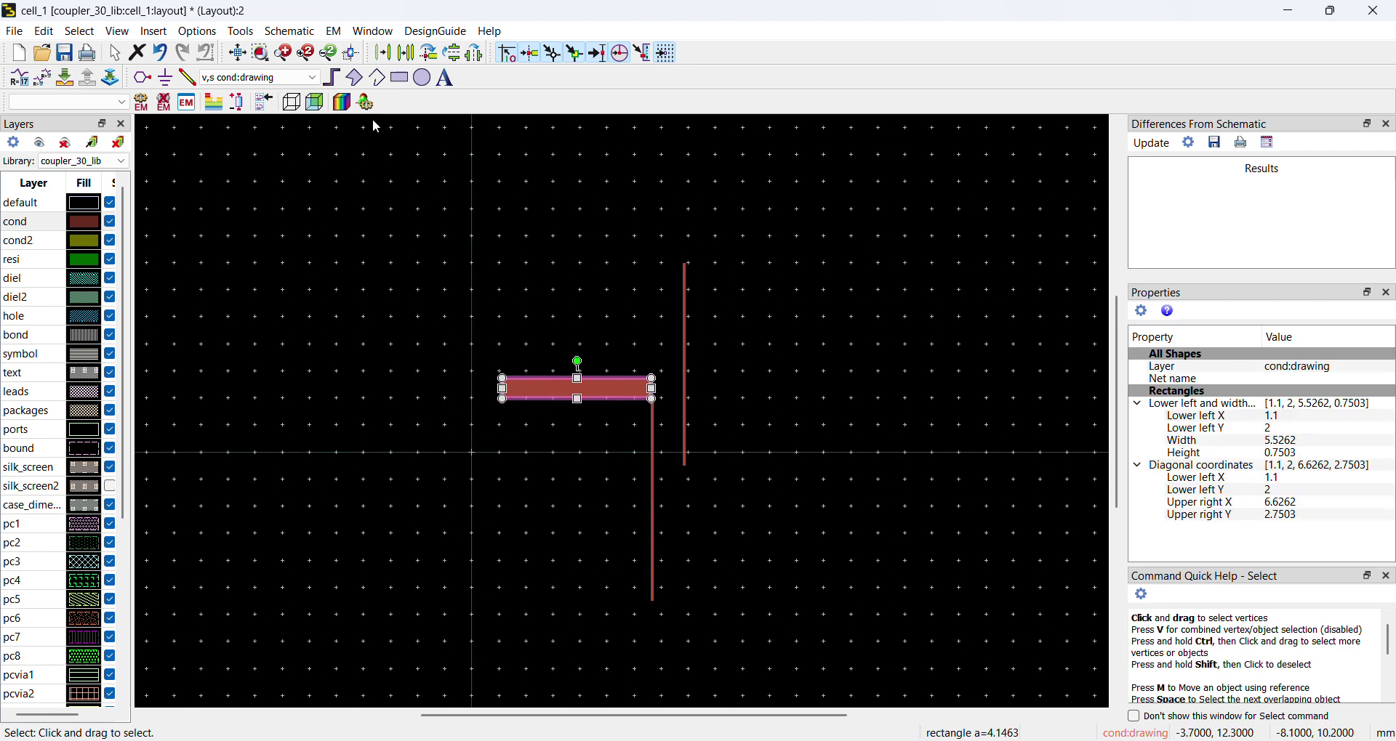
click(406, 53)
scroll(619, 486, up, 5)
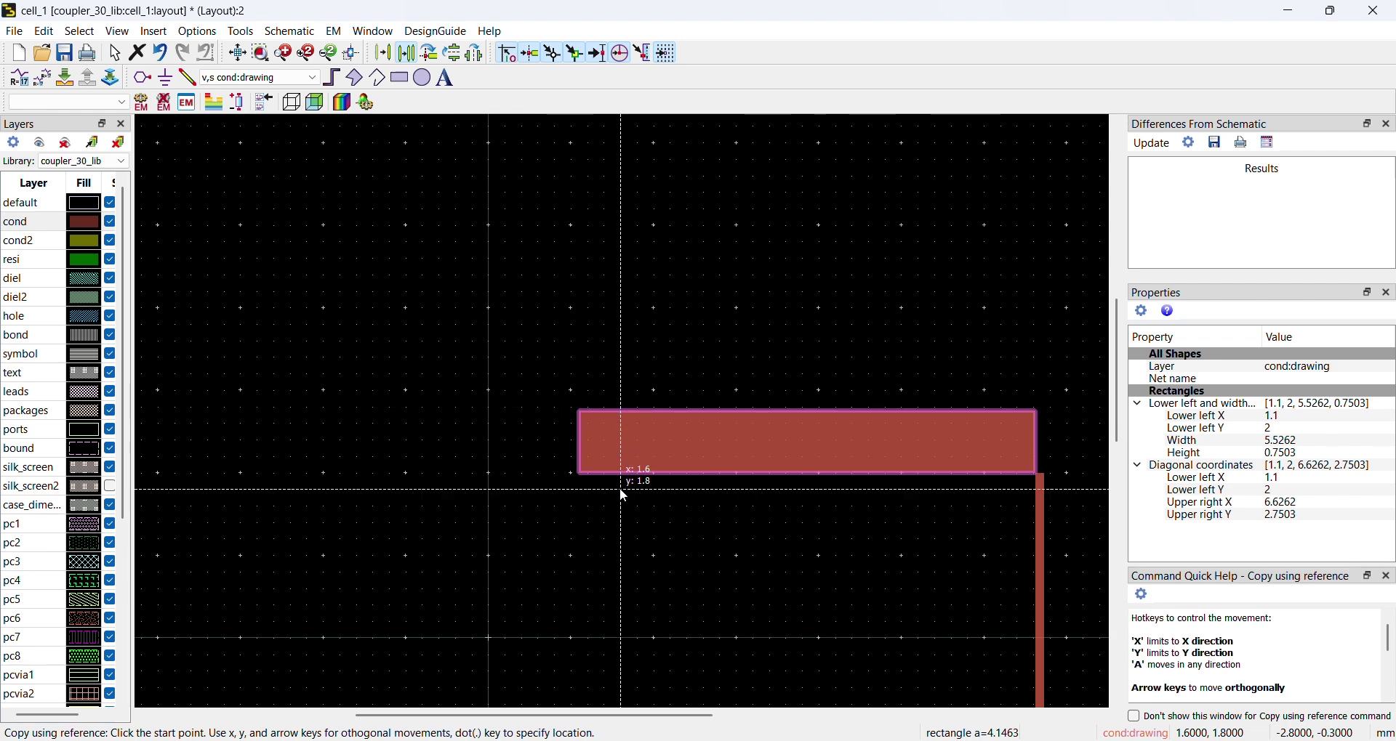
click(578, 408)
scroll(631, 440, down, 3)
scroll(631, 439, down, 4)
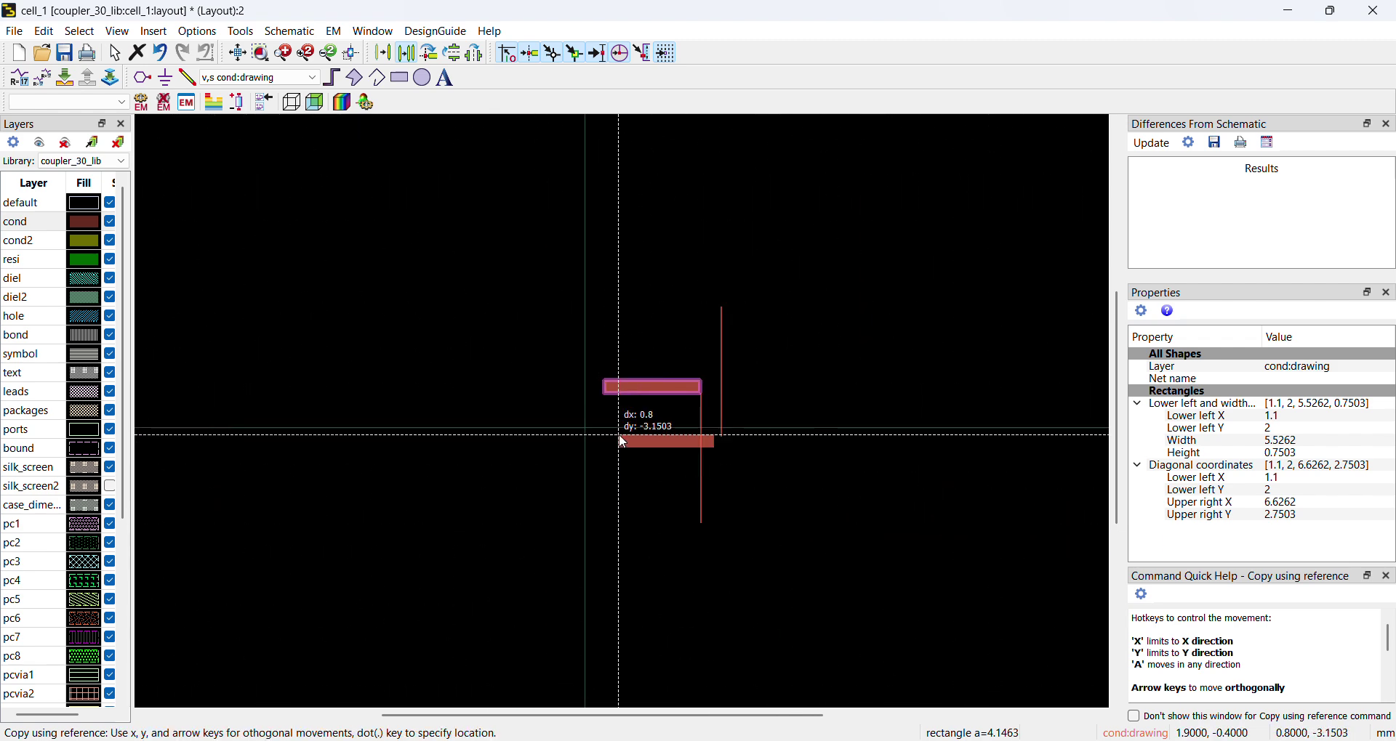
scroll(632, 422, up, 5)
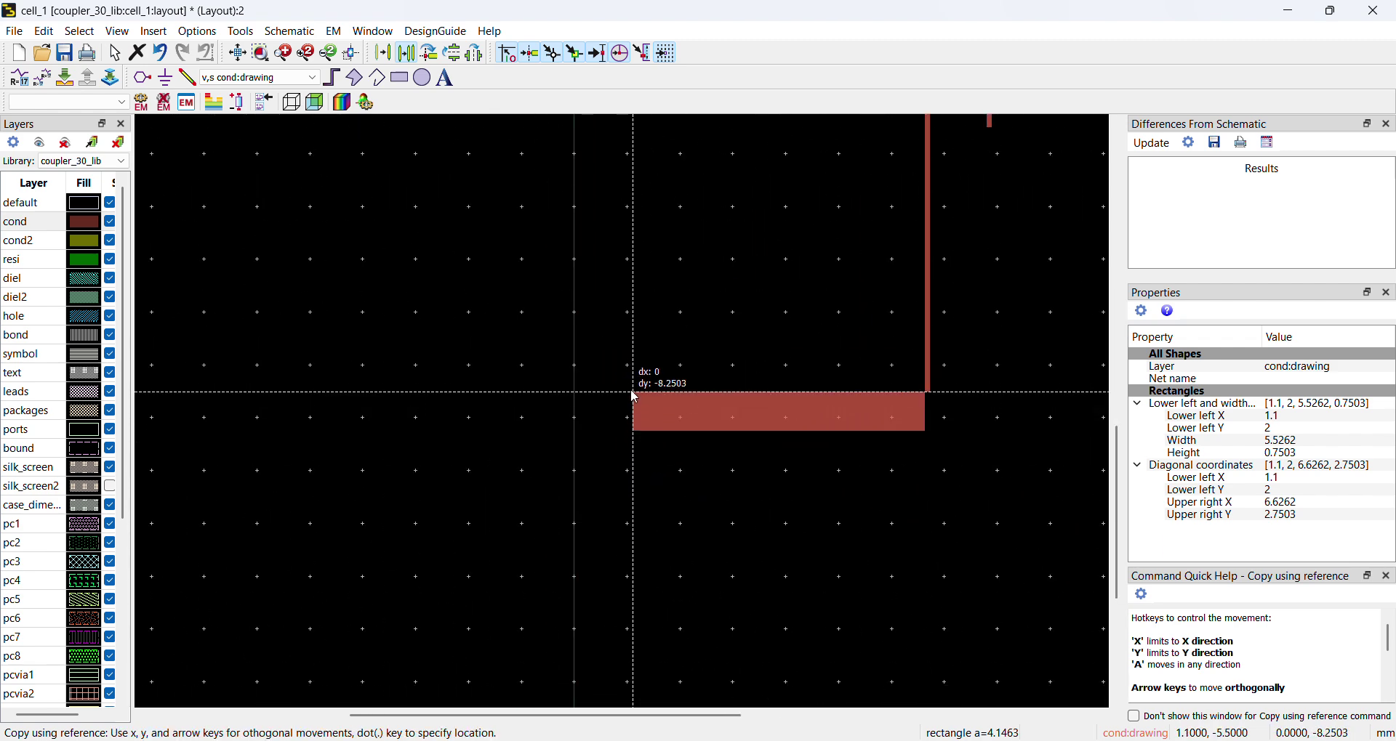
click(634, 396)
click(785, 458)
- Shorten the lower horizontal line from both ends to a width of 4 mm, spanning X 1.8 to 5.8
scroll(660, 386, up, 2)
click(623, 389)
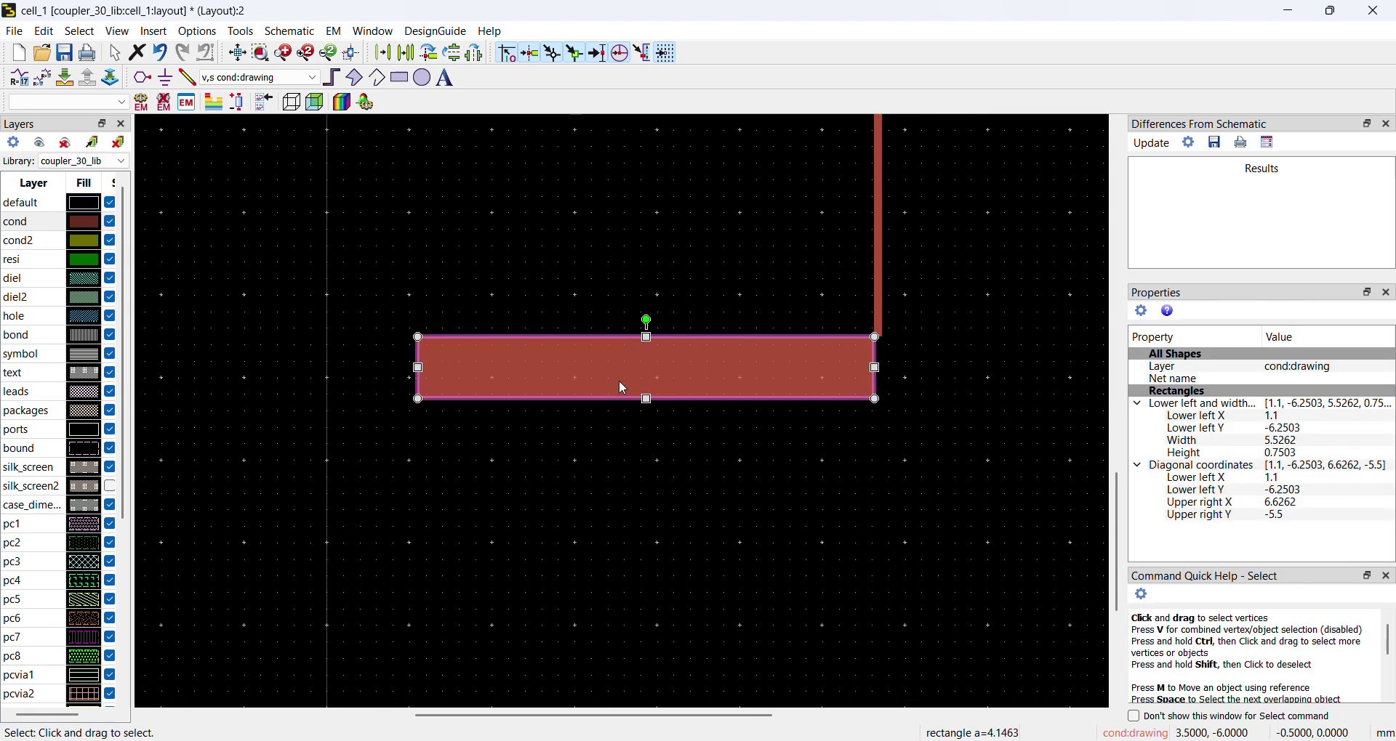
scroll(644, 385, down, 1)
scroll(644, 393, up, 2)
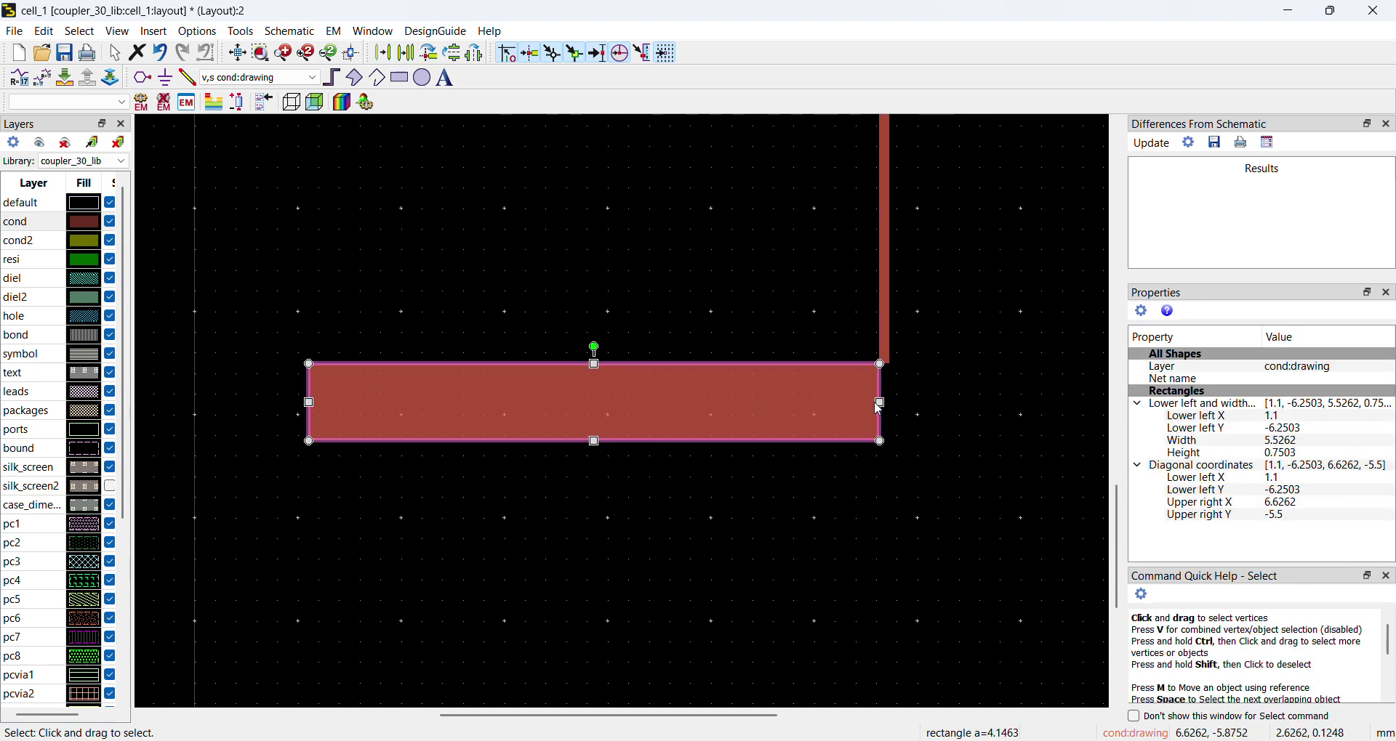
mouse_move(881, 405)
mouse_down()
mouse_move(592, 418)
mouse_move(603, 409)
mouse_up()
scroll(816, 408, up, 2)
scroll(670, 412, up, 1)
scroll(618, 408, down, 2)
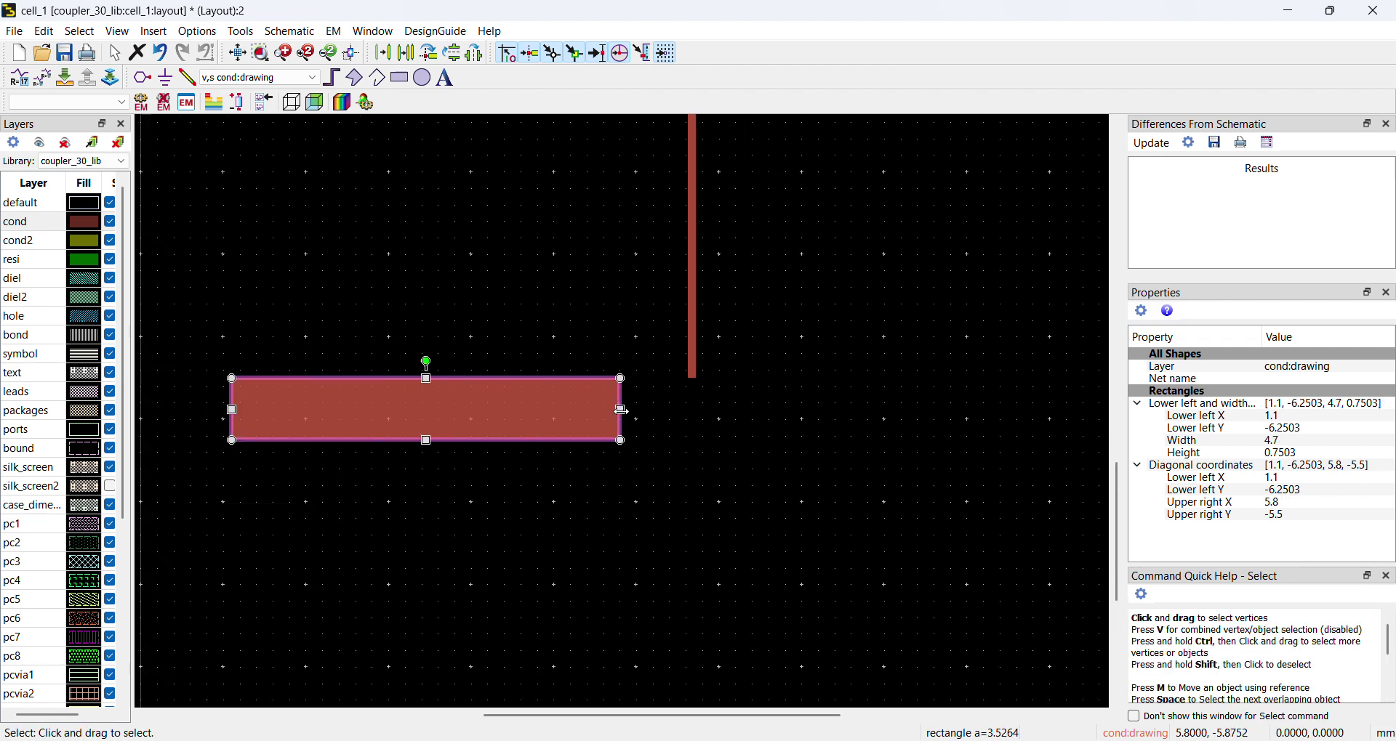
scroll(555, 424, up, 3)
drag(426, 355, 520, 350)
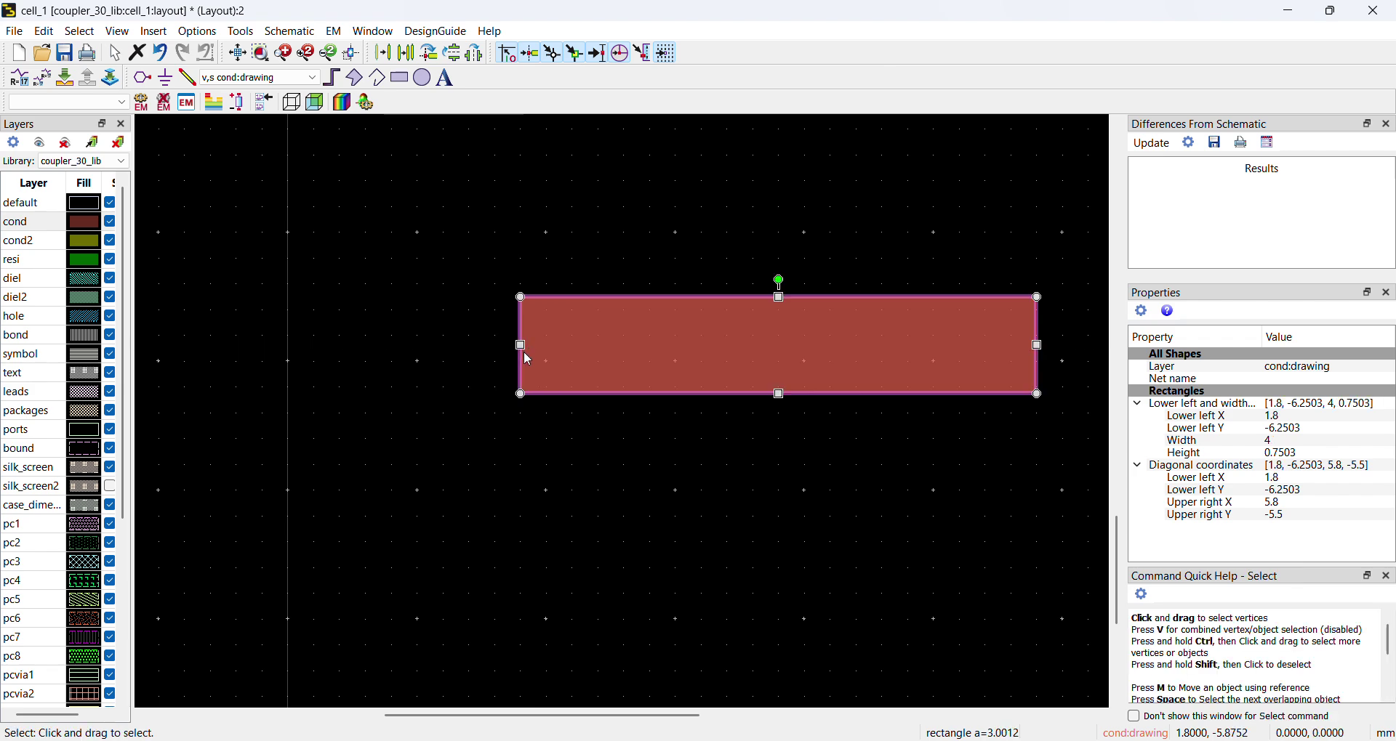
click(676, 429)
- Delete both thin vertical spacing bars, leaving the two horizontal lines
scroll(677, 429, down, 3)
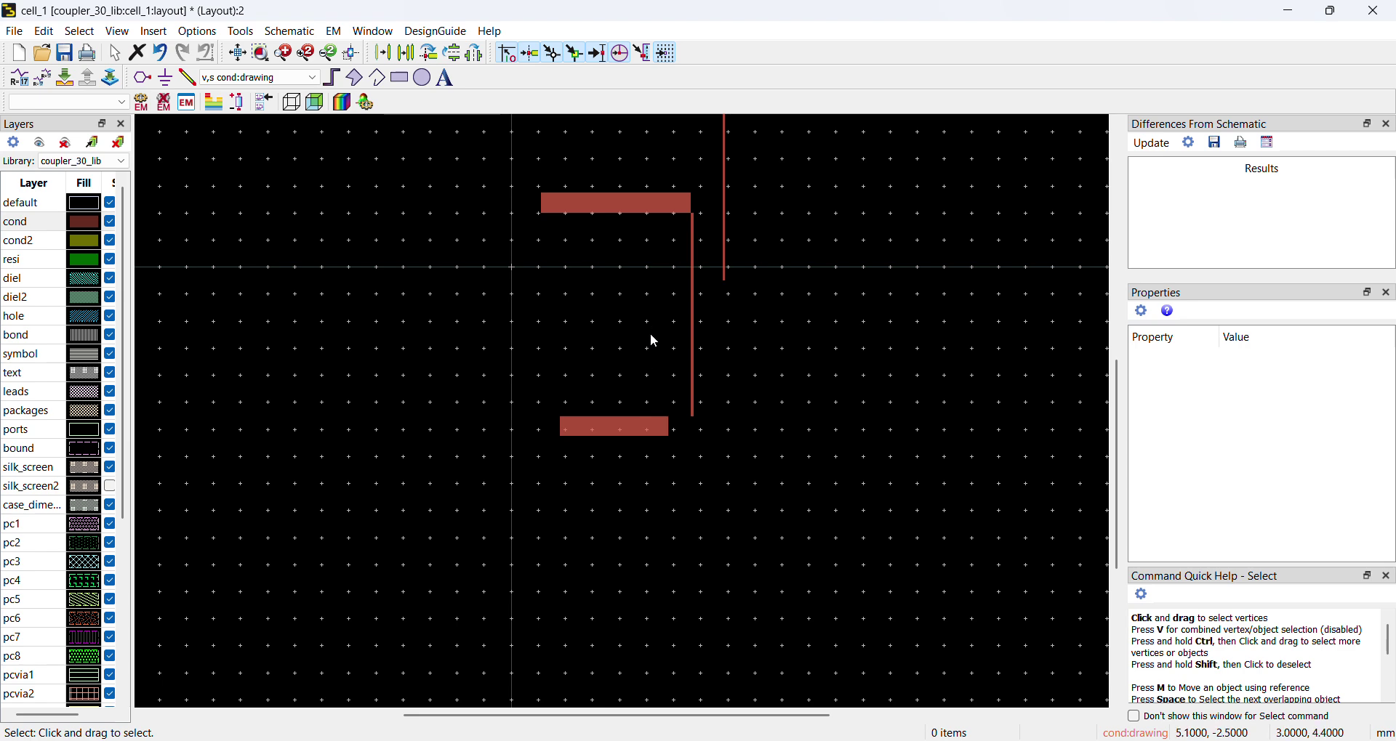
click(692, 346)
key(Delete)
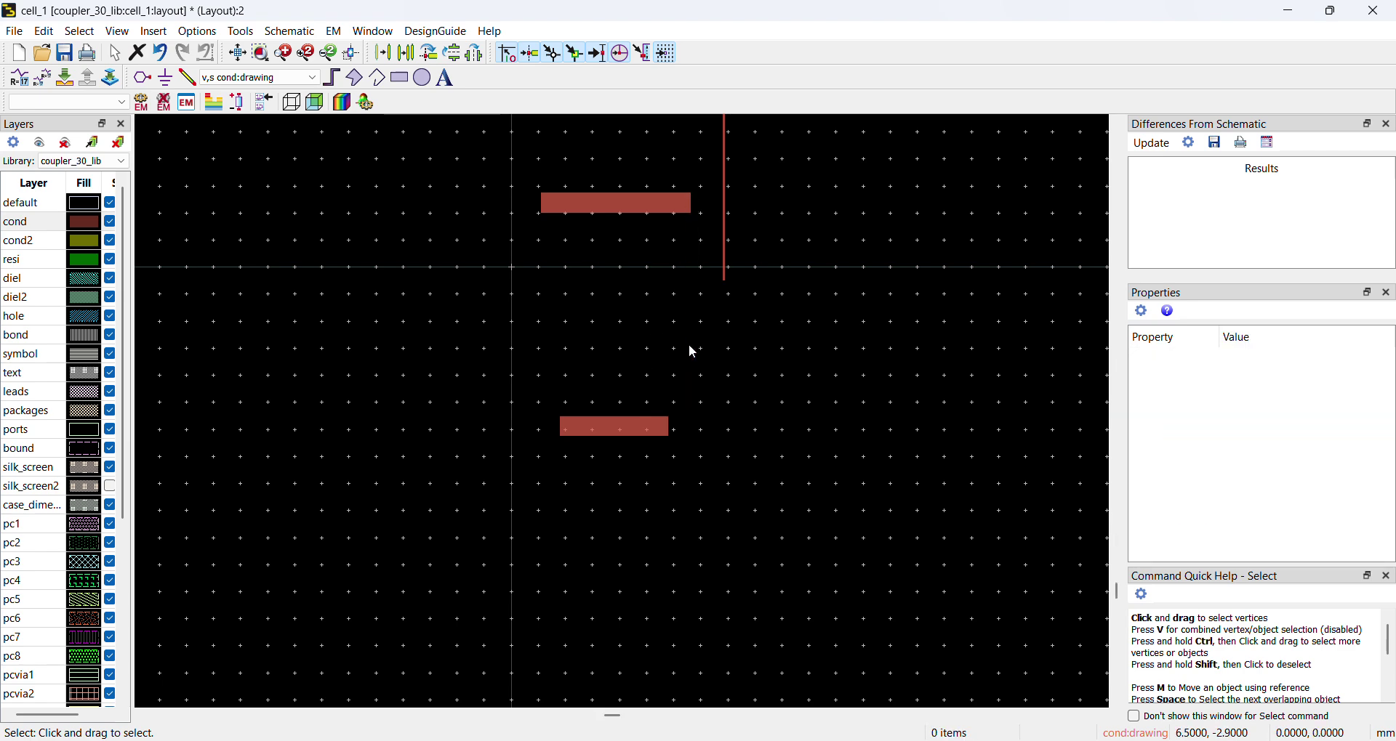
click(725, 277)
key(Delete)
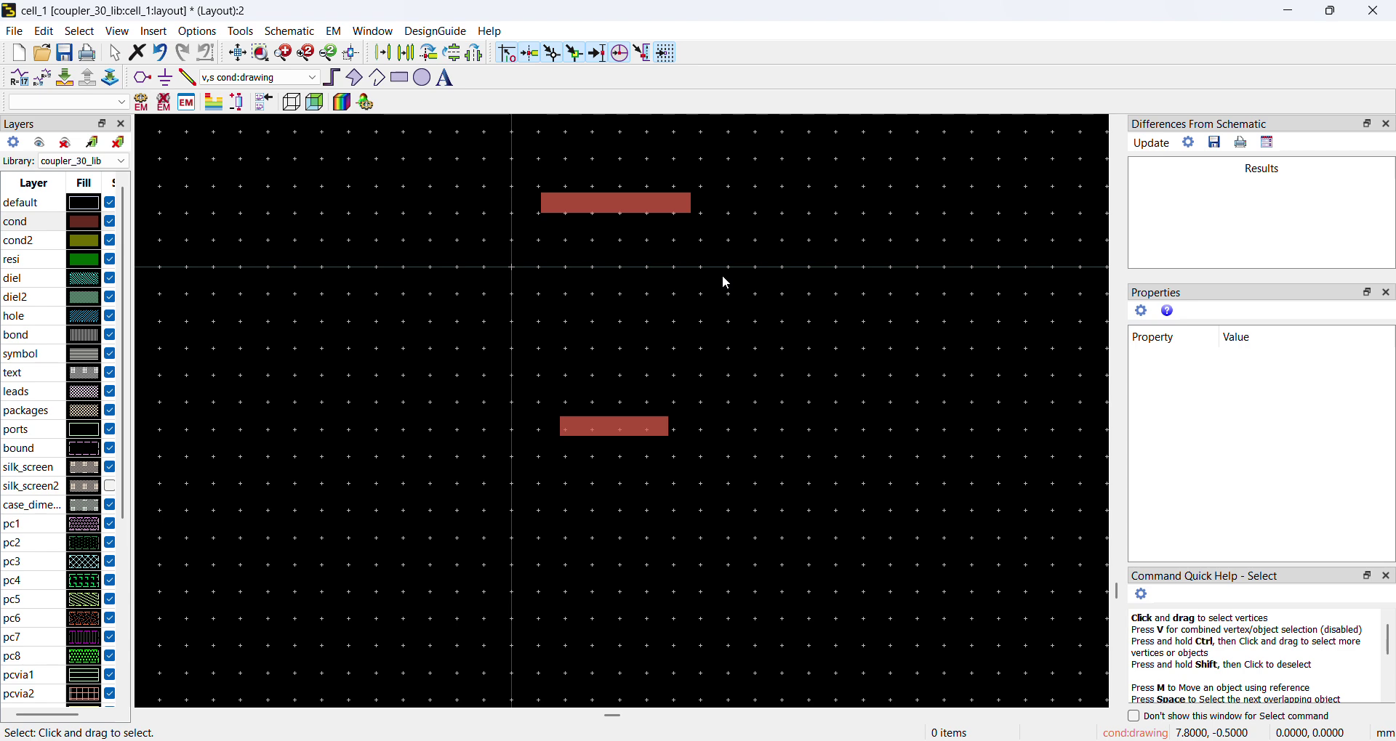
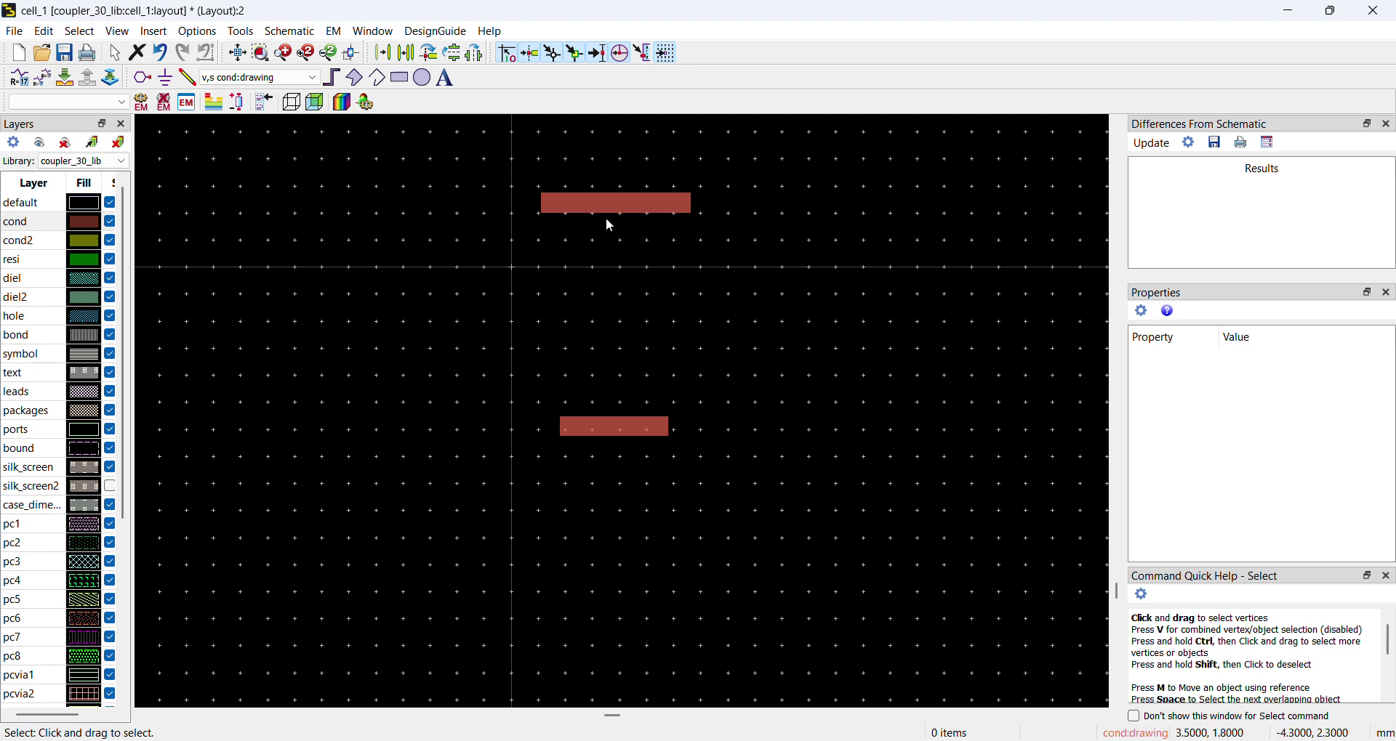
- Copy the upper horizontal line, rotate the copy 90 degrees and place its upper-right corner on the lower-left corner of the 4 mm line
click(411, 57)
click(542, 215)
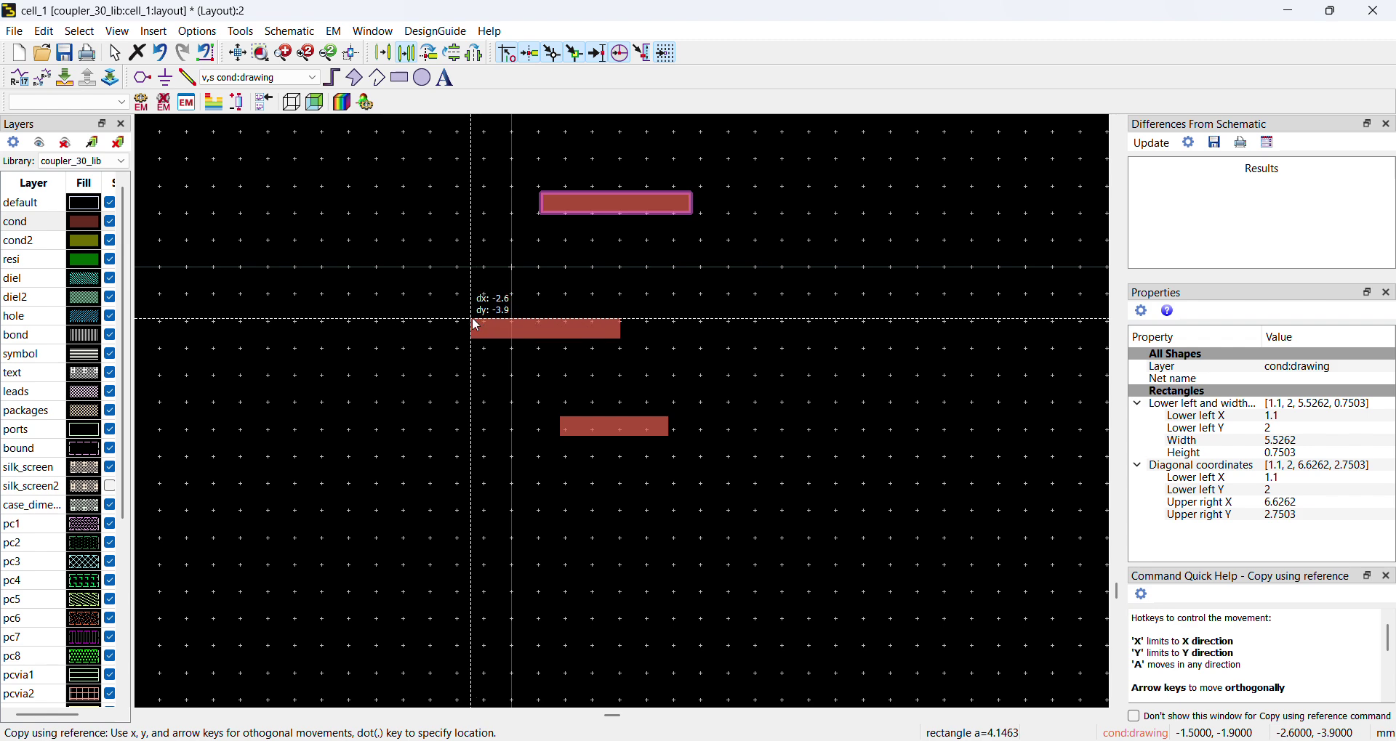
key(ctrl+r)
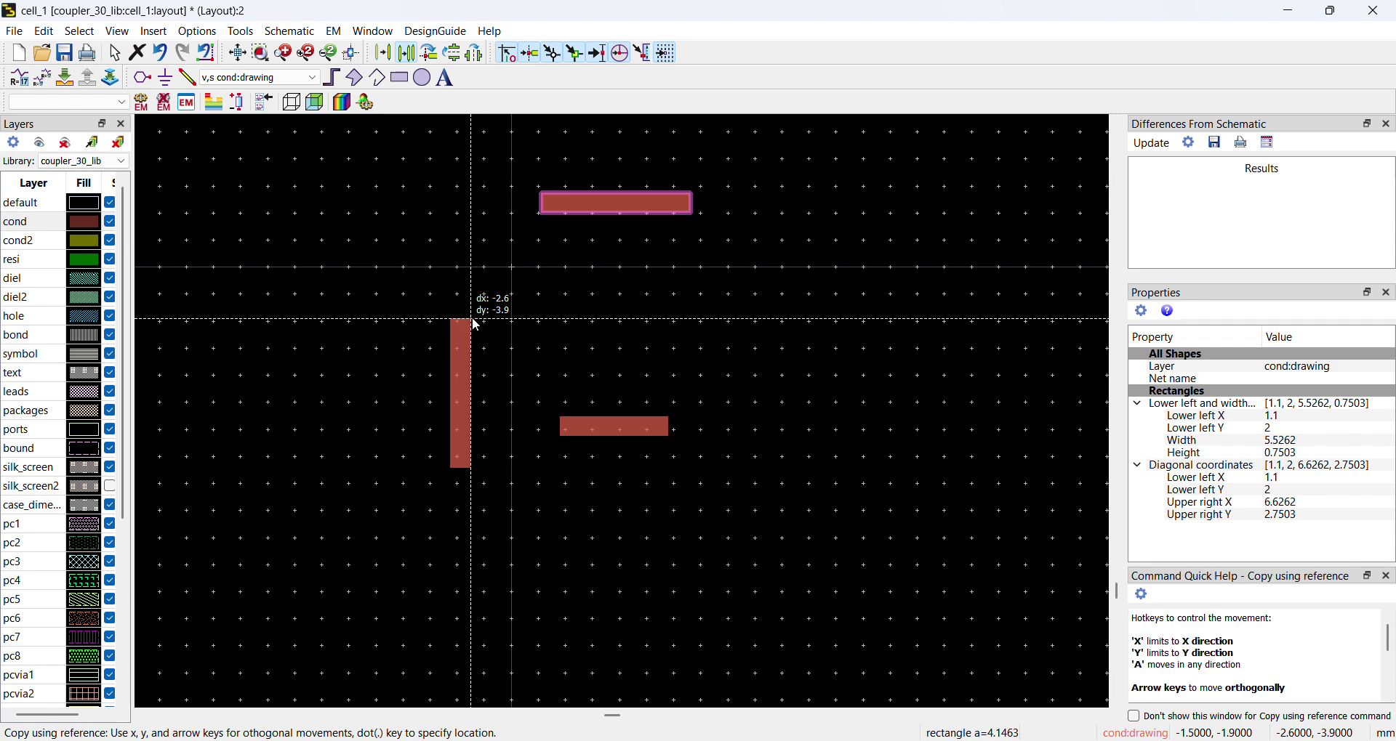
scroll(513, 398, up, 2)
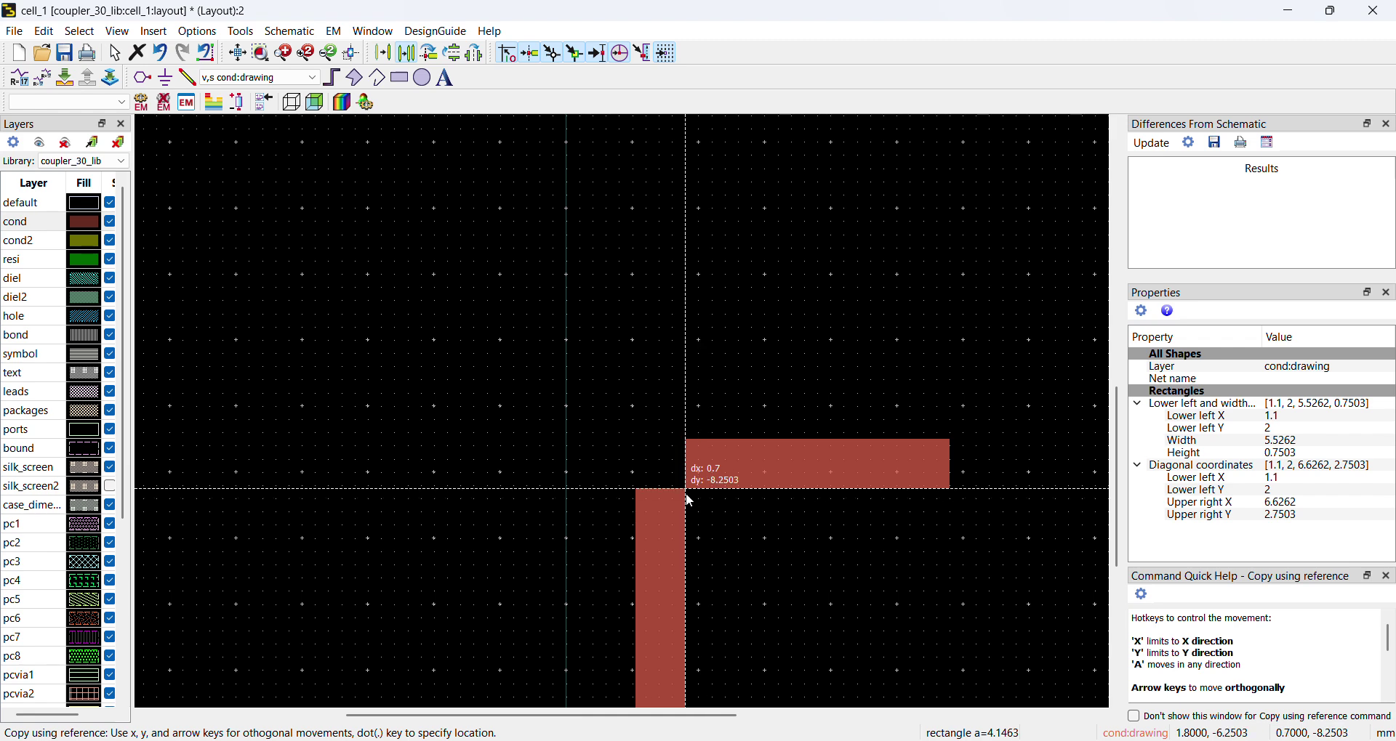
click(686, 493)
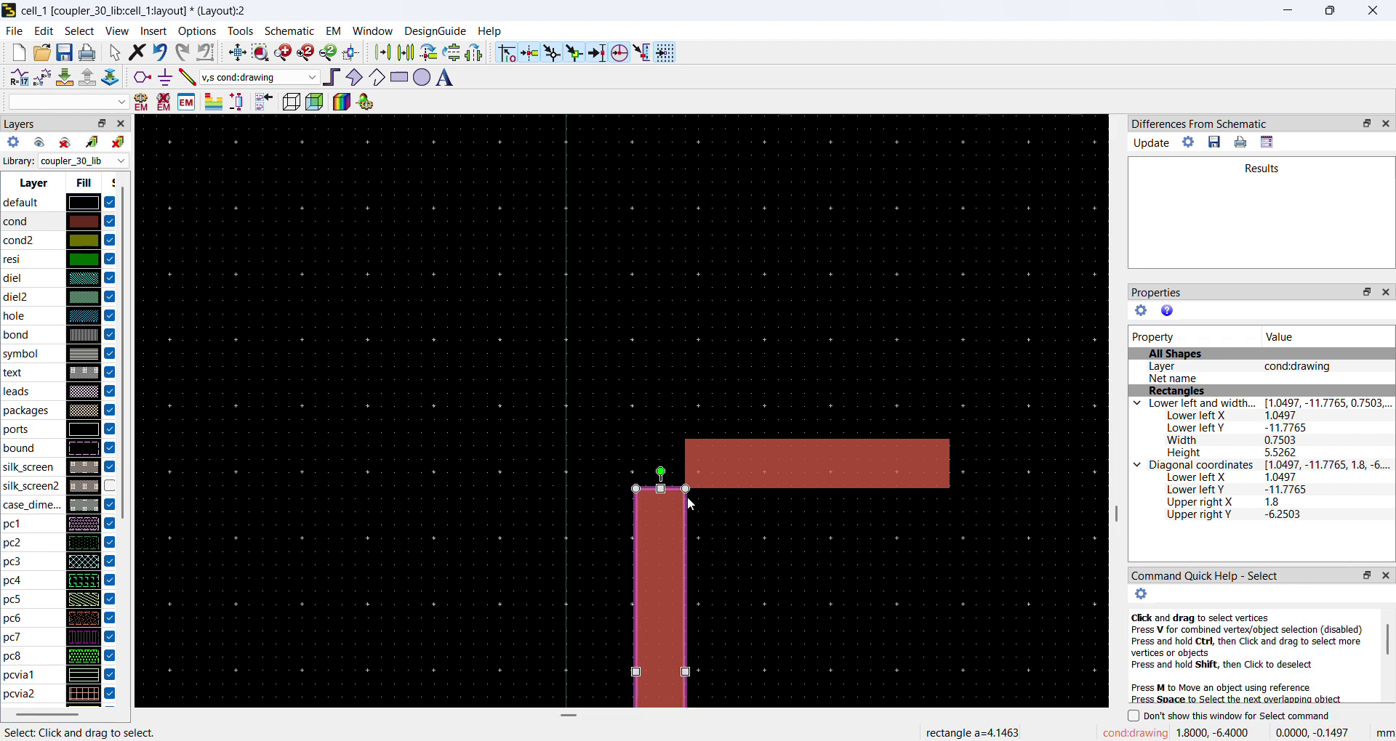
- Copy the vertical bar by its upper-left corner onto the lower-right corner of the 4 mm line
click(412, 60)
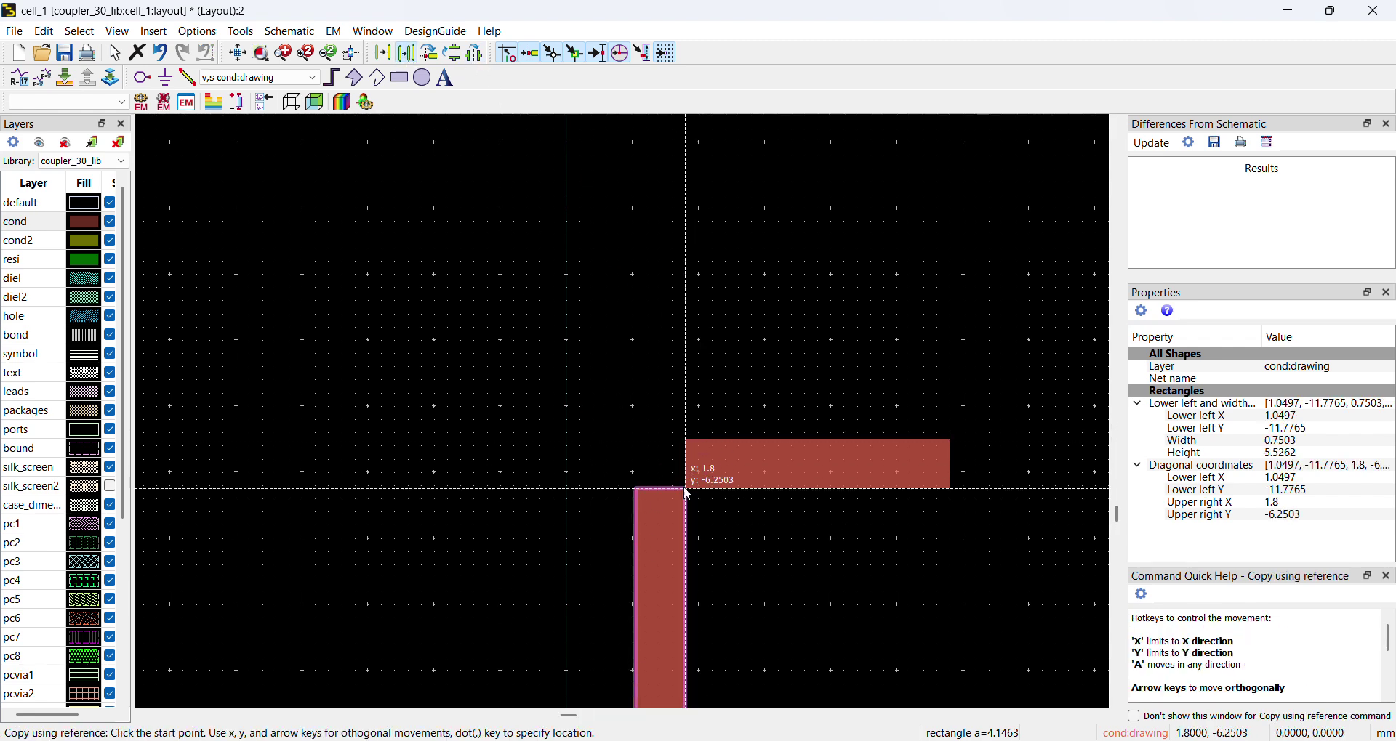
click(635, 490)
click(958, 498)
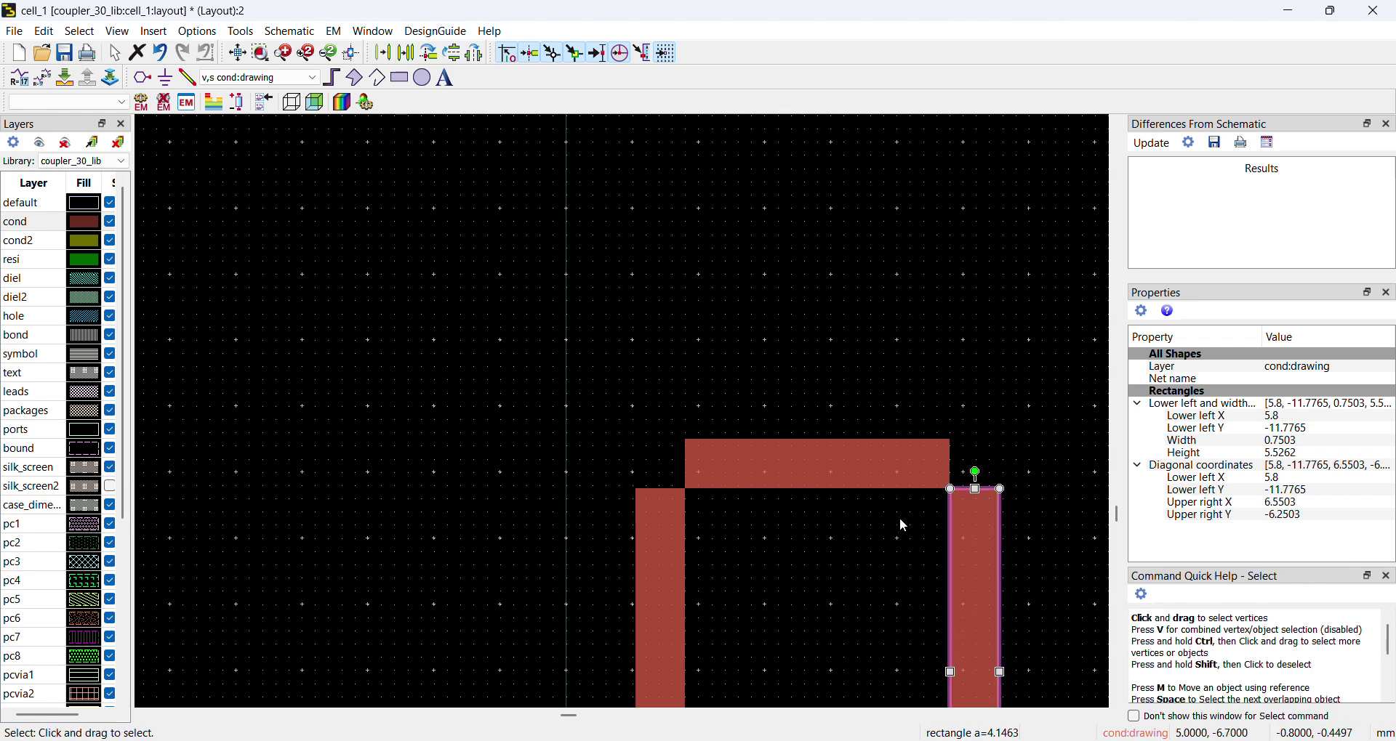
click(846, 385)
scroll(639, 429, down, 2)
scroll(641, 429, up, 2)
scroll(625, 437, down, 1)
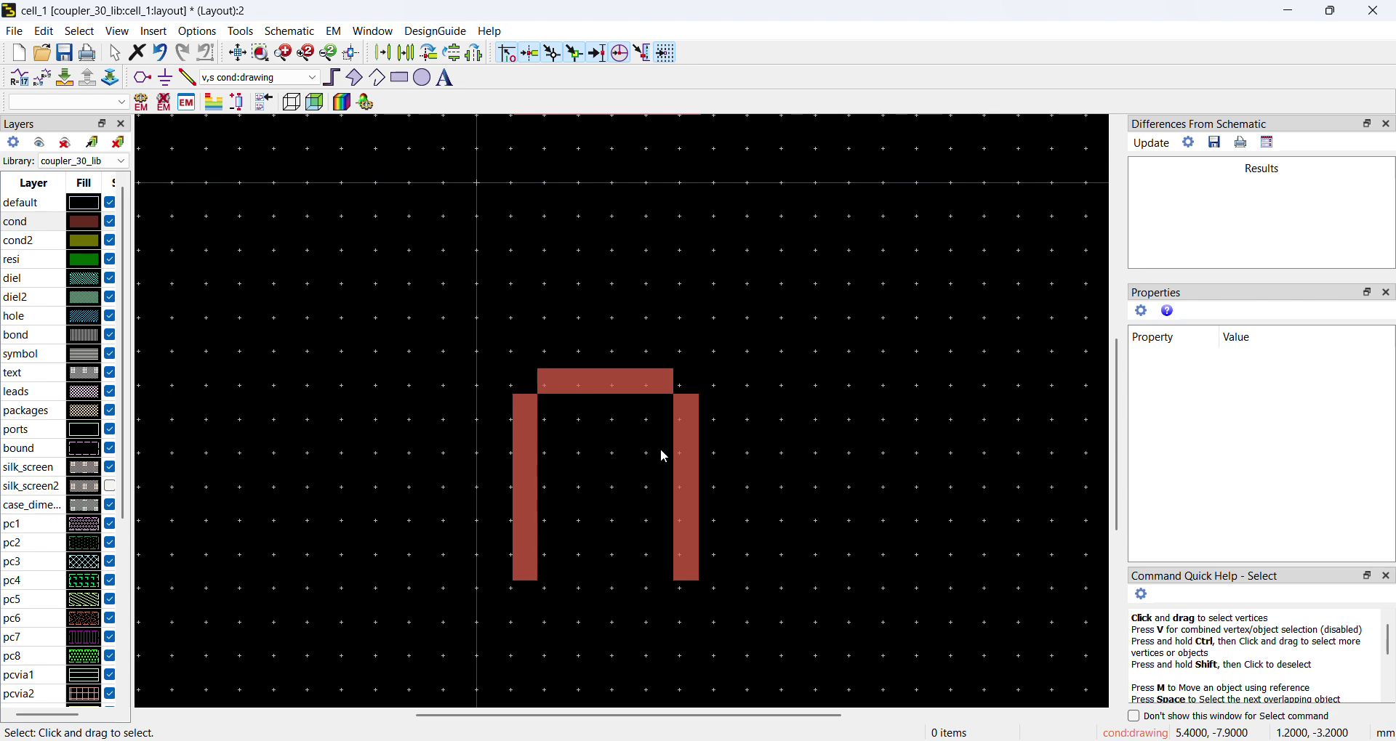
click(522, 513)
click(761, 424)
click(602, 393)
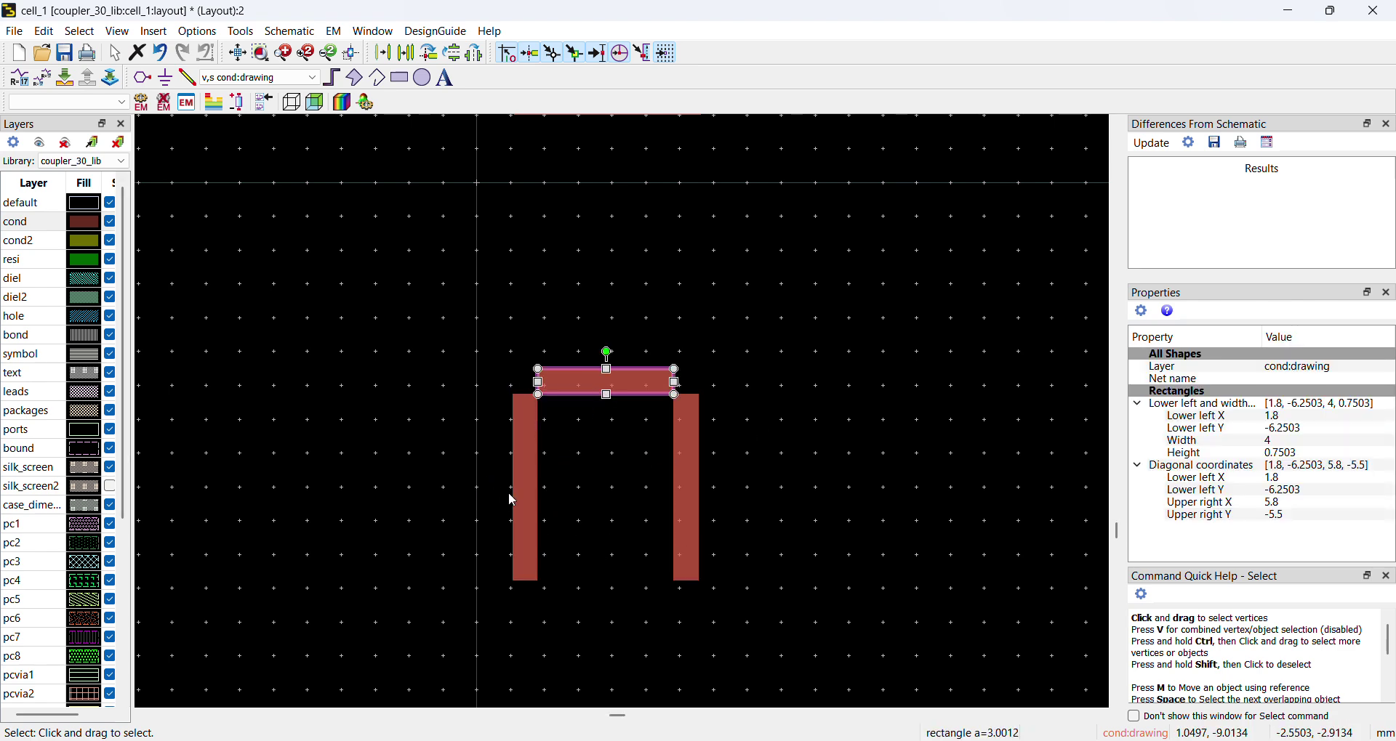
click(768, 486)
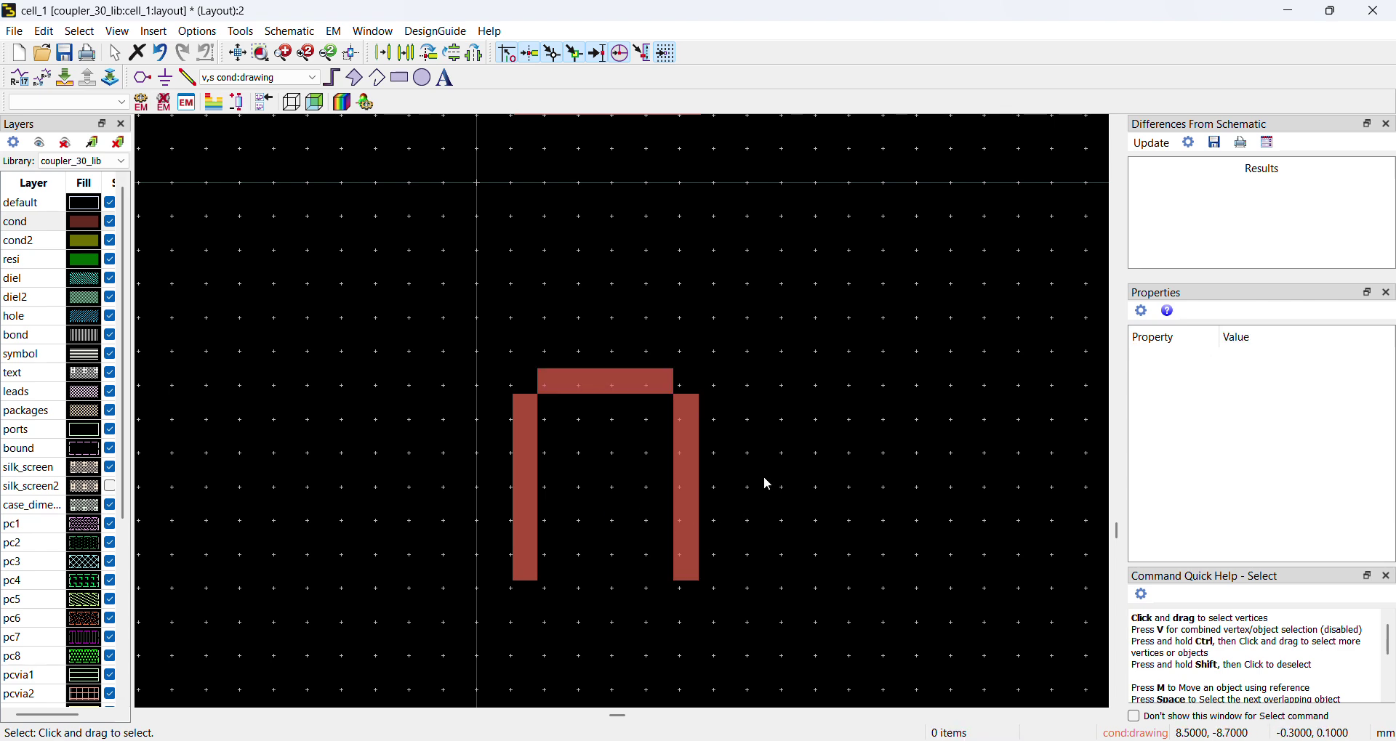
- Draw a triangular polygon that fills the corner between the 4 mm line and the left vertical bar as a mitred bend
scroll(669, 403, down, 4)
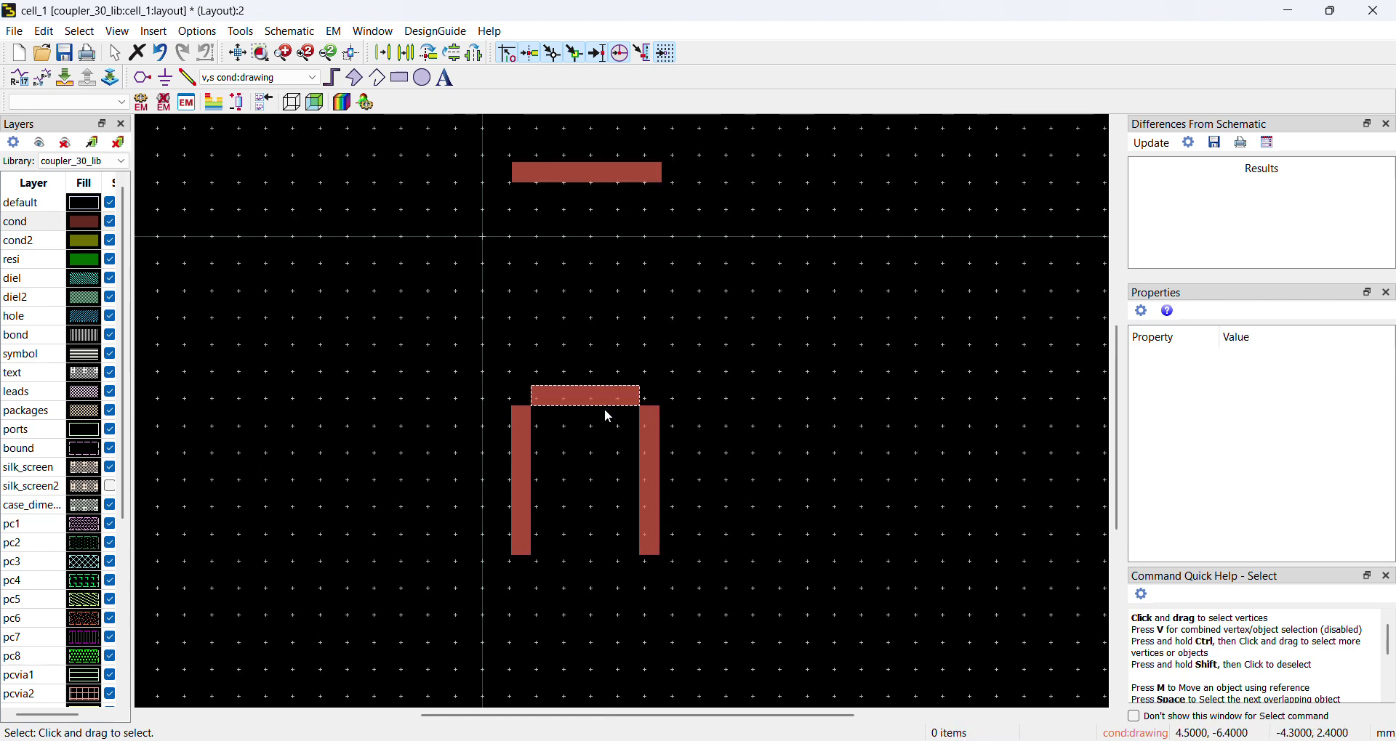
click(354, 77)
scroll(620, 414, up, 5)
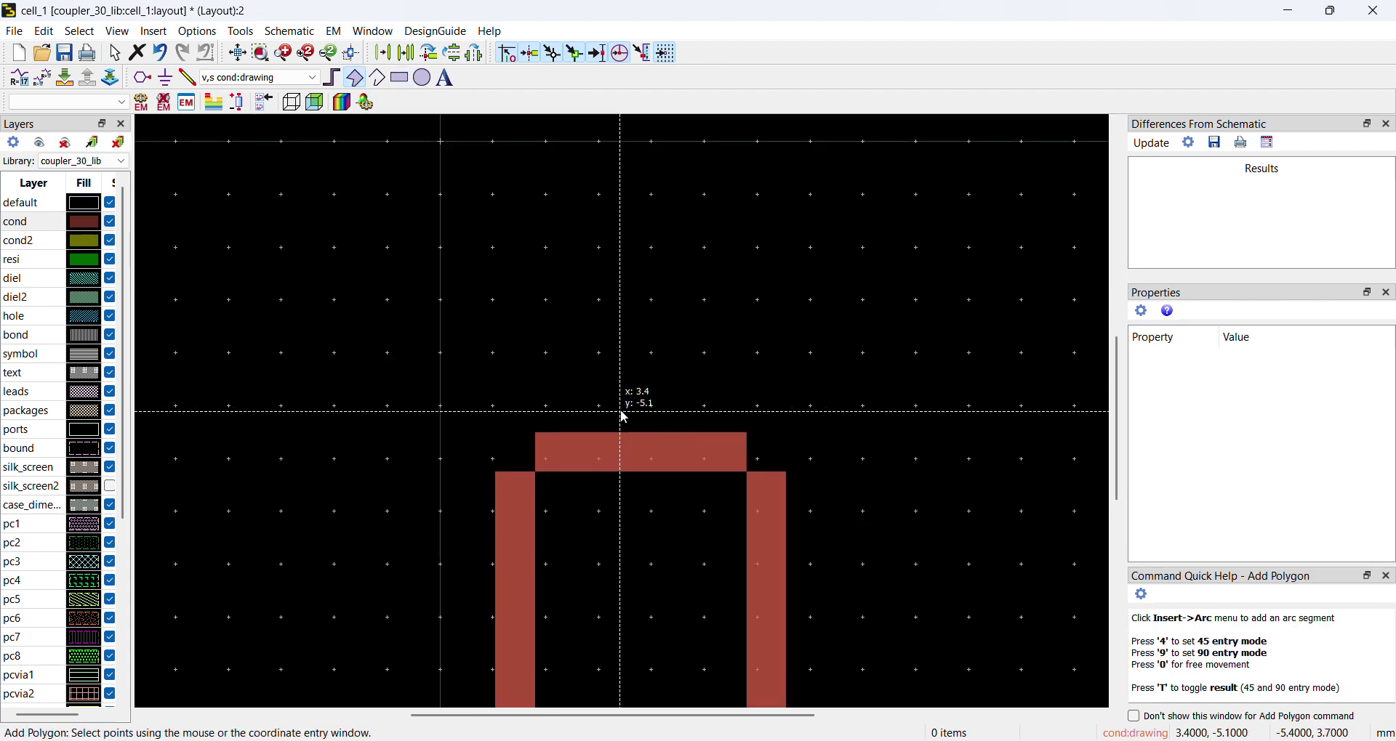
click(475, 392)
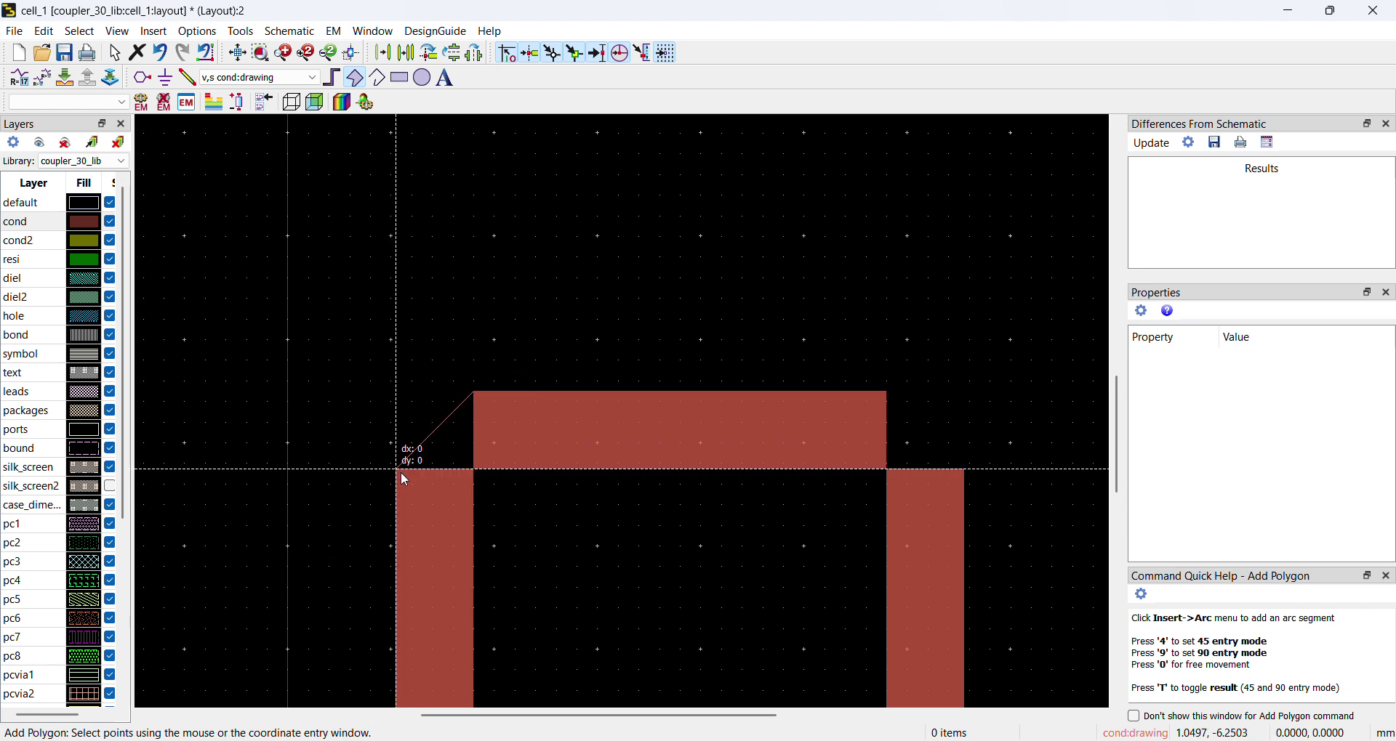
click(474, 469)
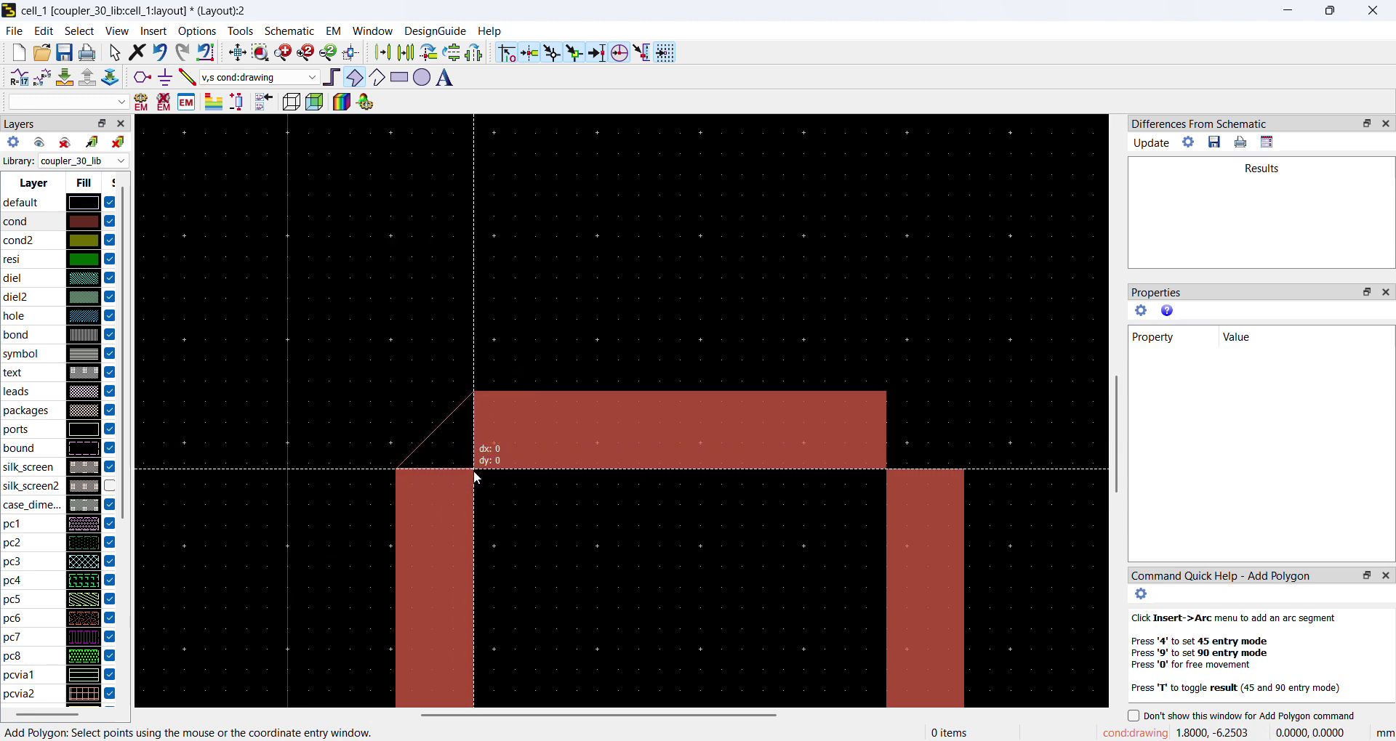
click(474, 393)
- Fill the corner between the 4 mm line and the right vertical bar with a matching triangular polygon
click(888, 394)
click(965, 470)
click(888, 471)
click(887, 394)
scroll(704, 392, down, 1)
scroll(708, 399, down, 2)
key(Escape)
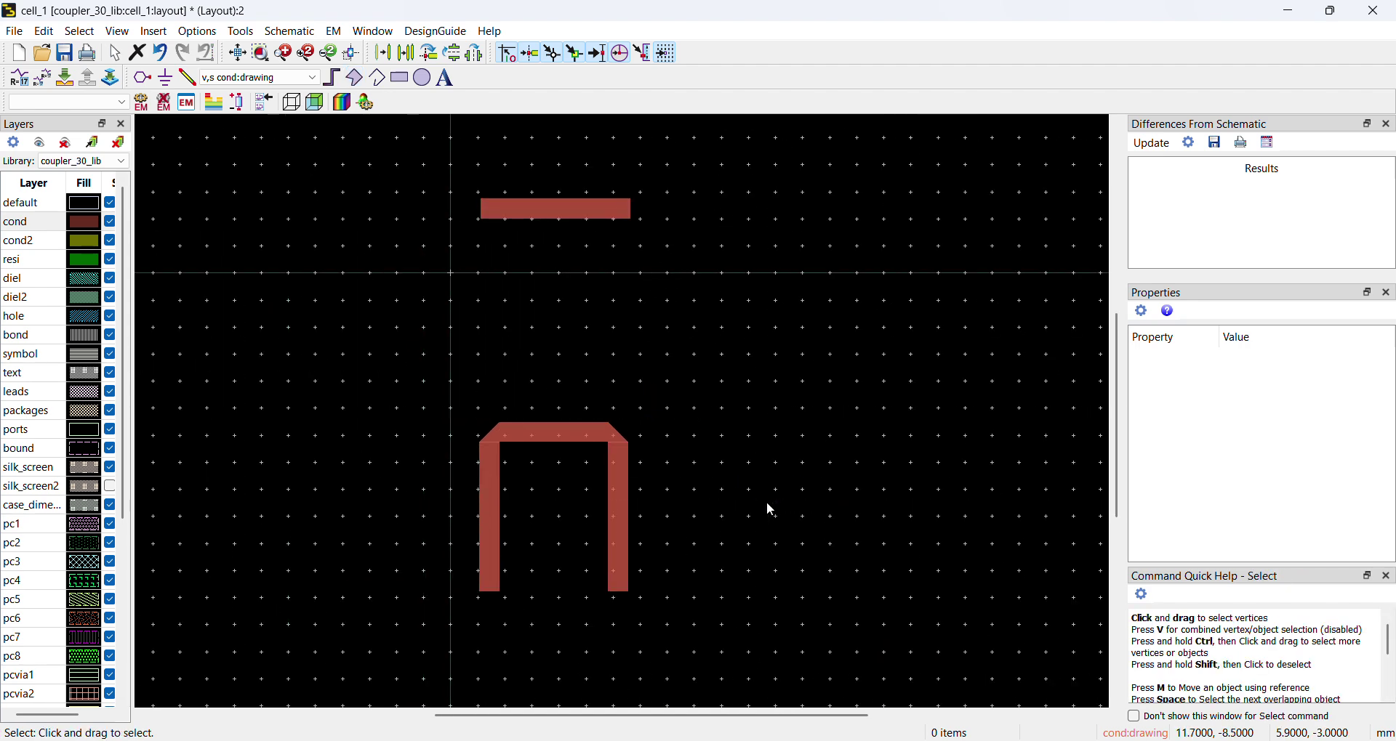
- Place pins P1 and P2 on the left and right ends of the upper line, and P3 and P4 on the left and right bars' lower ends
click(143, 78)
click(480, 210)
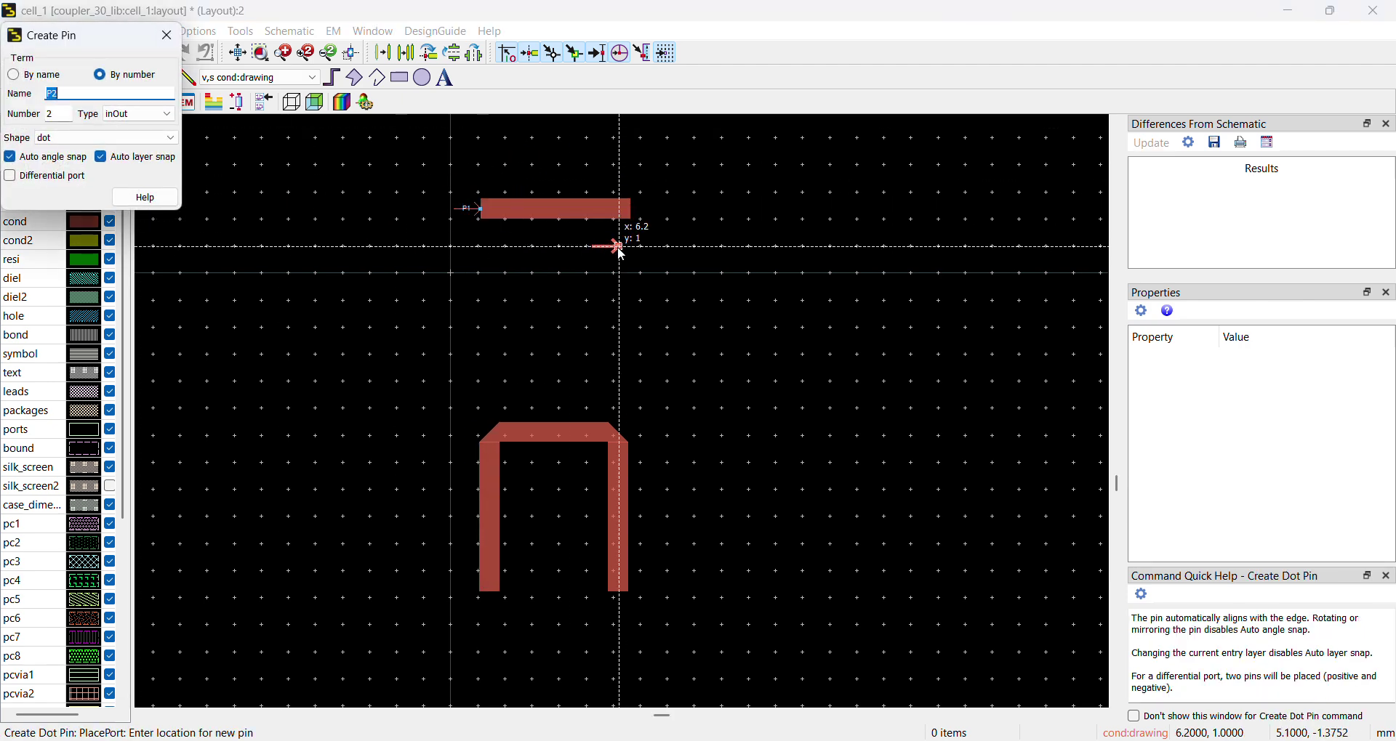
click(631, 209)
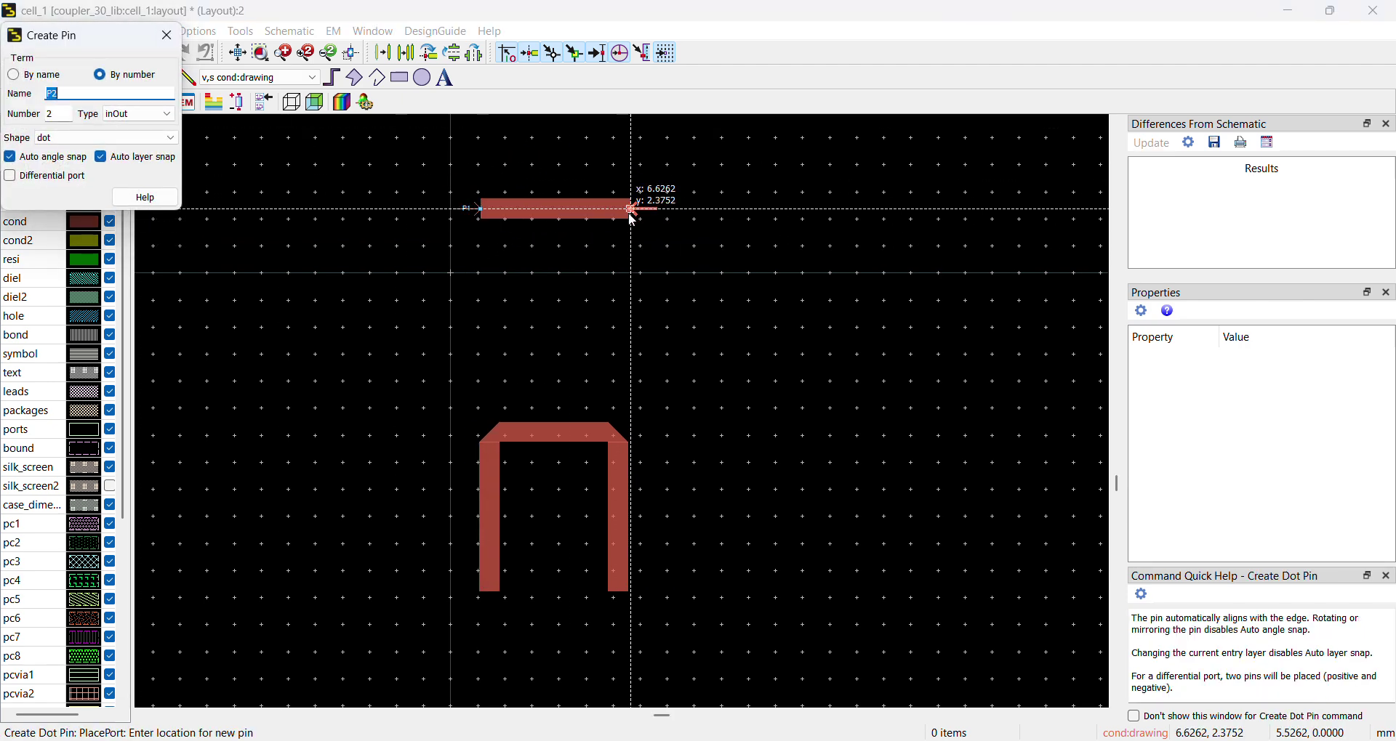
click(488, 594)
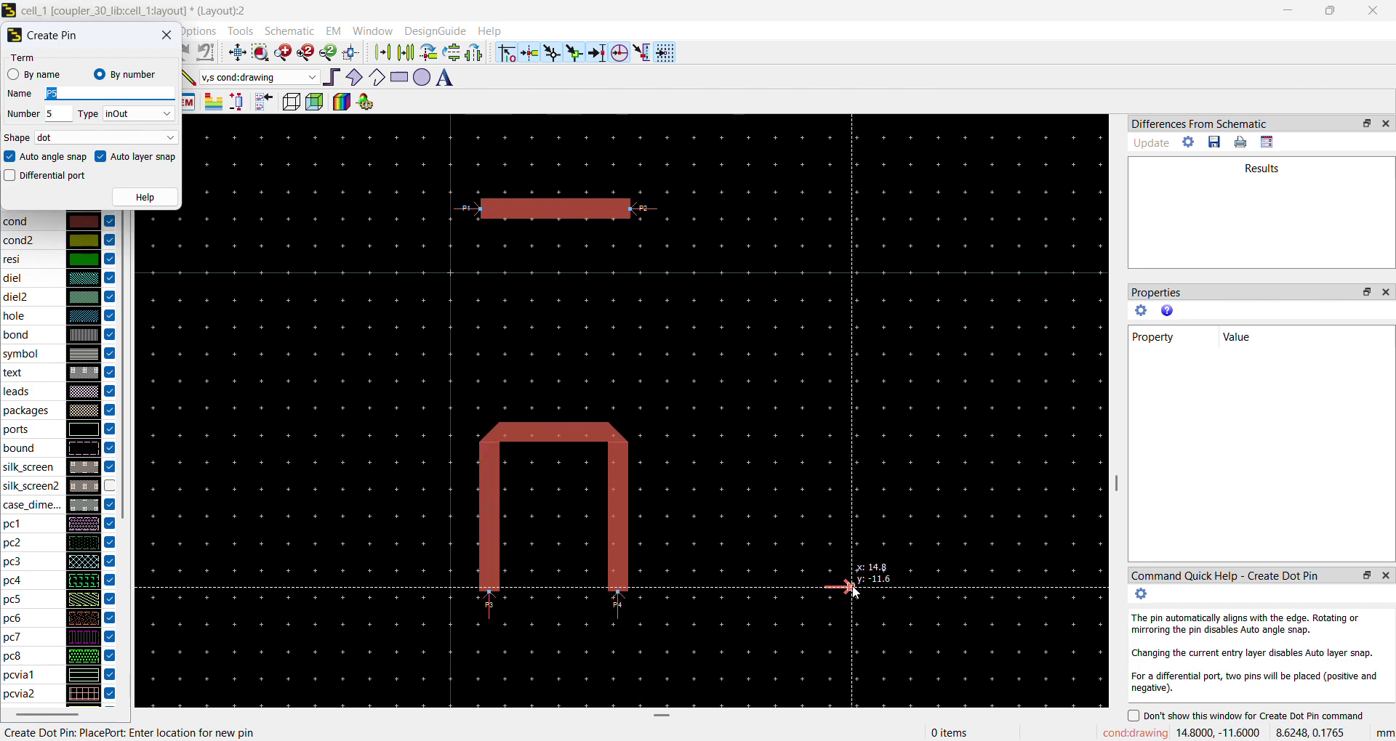
key(Escape)
- Move the whole coupler with its pins away from the origin toward the lower right, using the upper line's left end as reference
drag(414, 155, 748, 639)
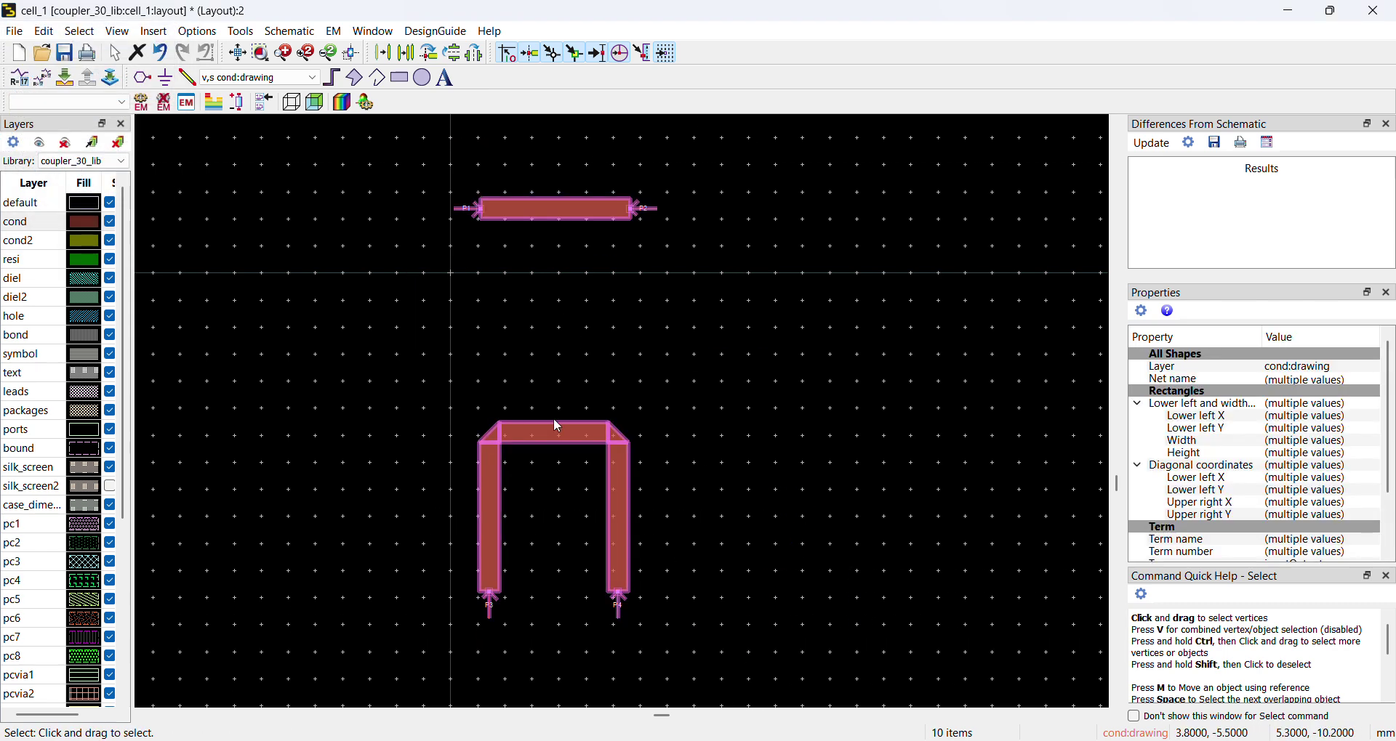
click(383, 52)
click(479, 208)
scroll(567, 443, down, 2)
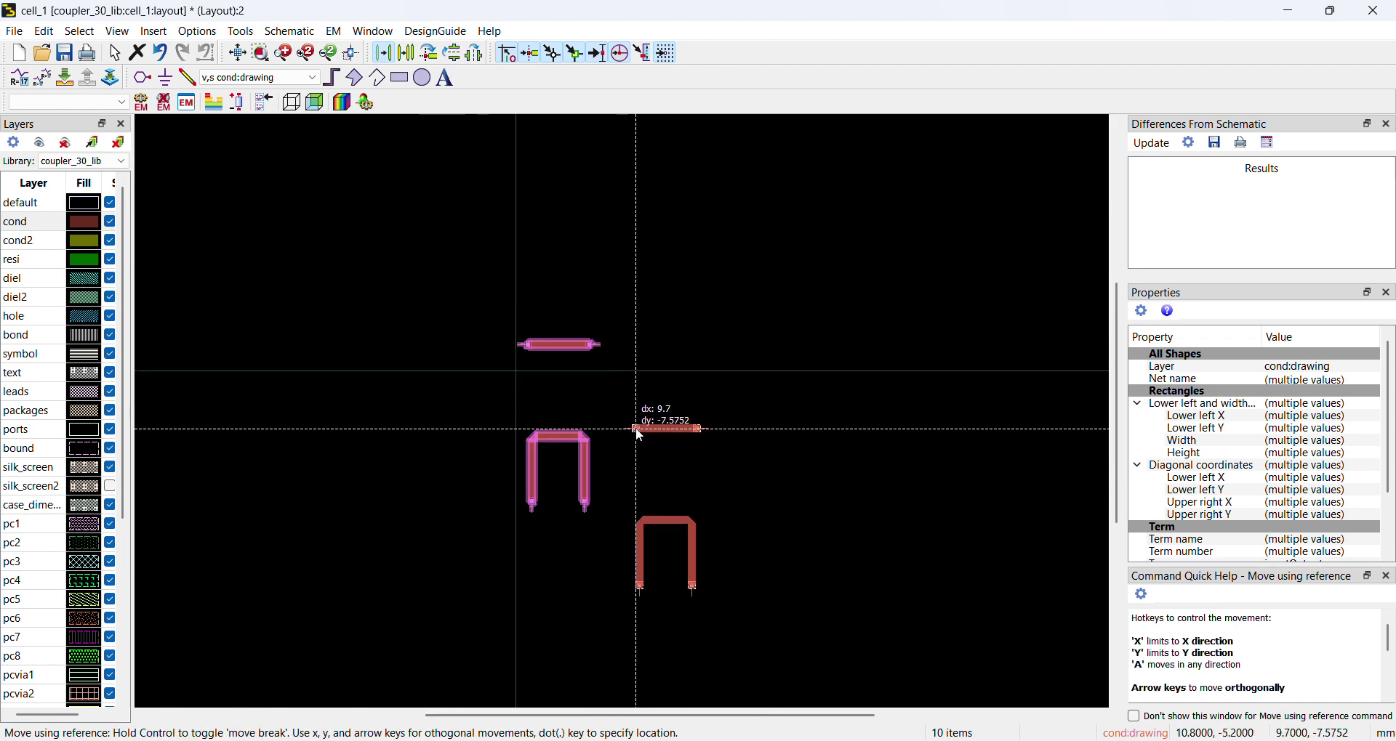
click(701, 449)
click(922, 508)
key(f)
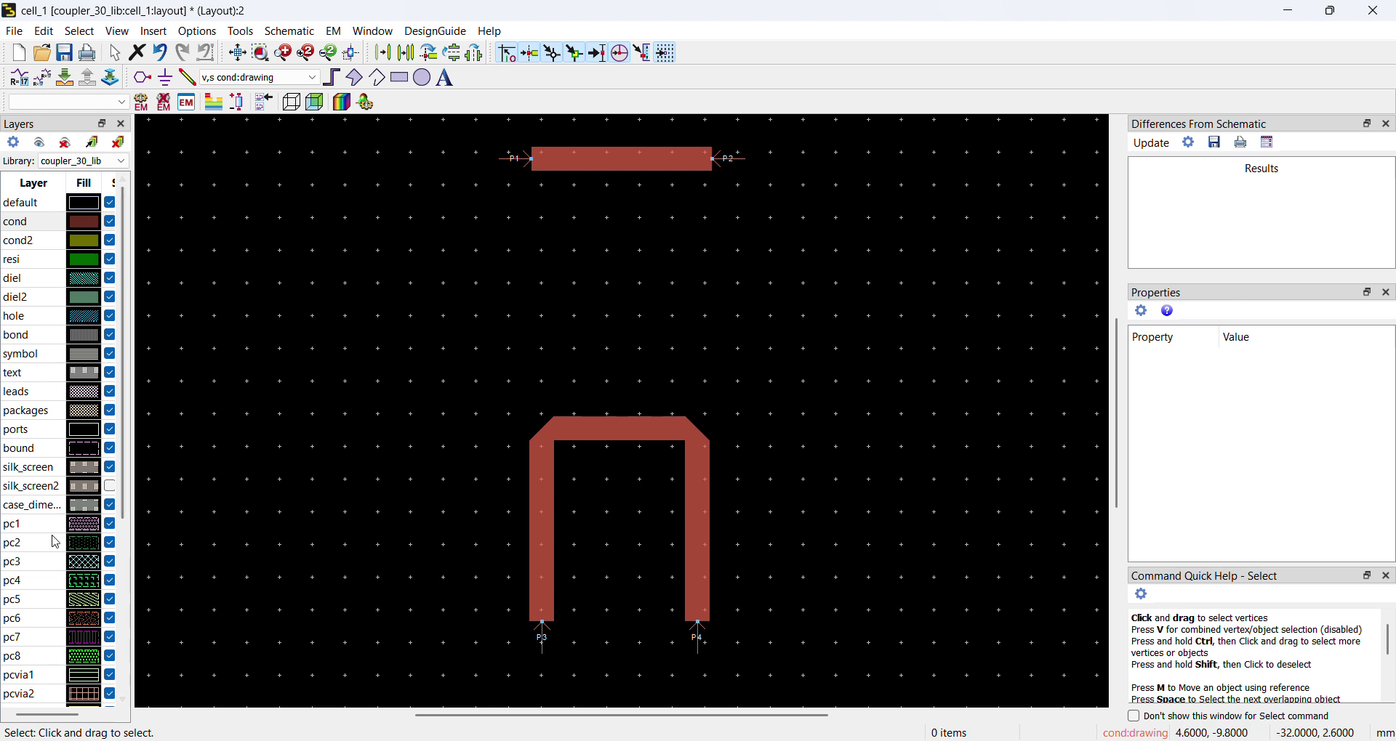
- Draw a rectangle of about 18 by 22 mm on the bound layer, enclosing the whole coupler and its pins
click(44, 451)
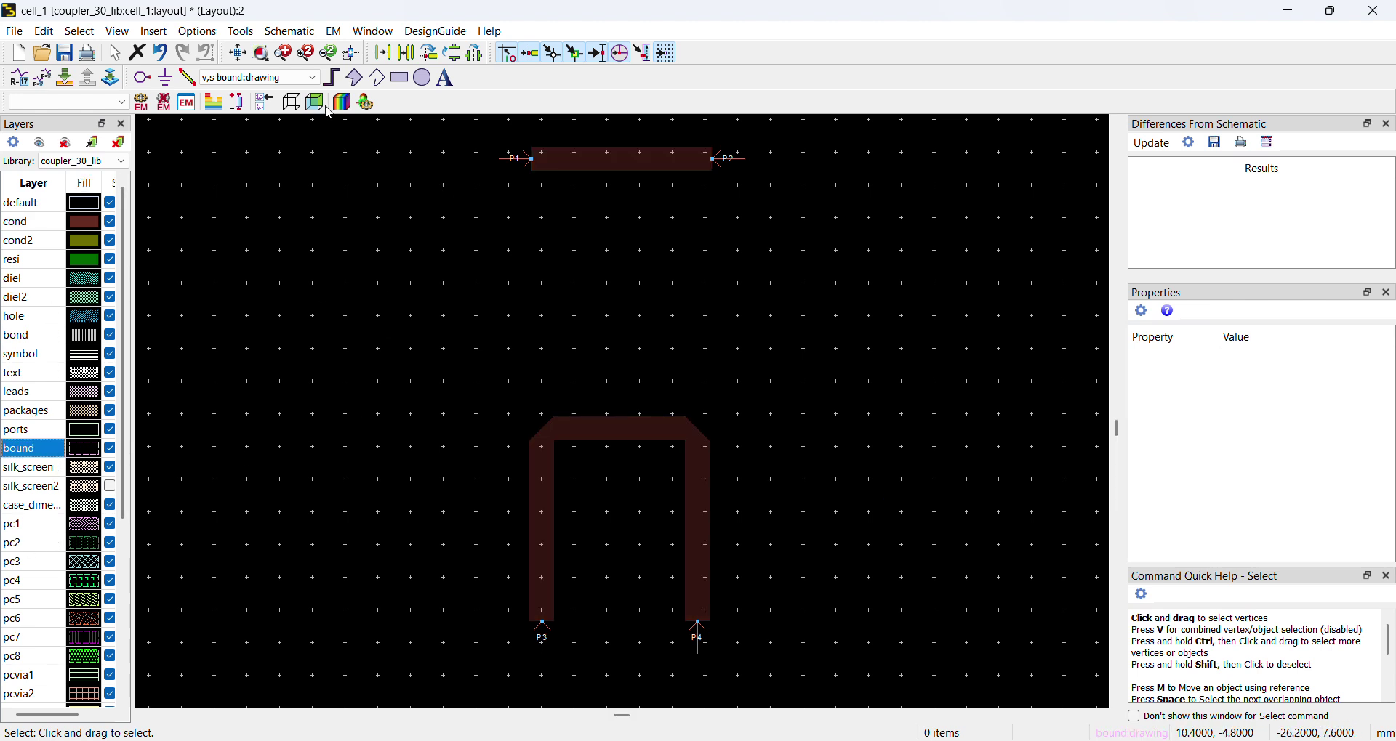
click(399, 78)
scroll(554, 342, down, 2)
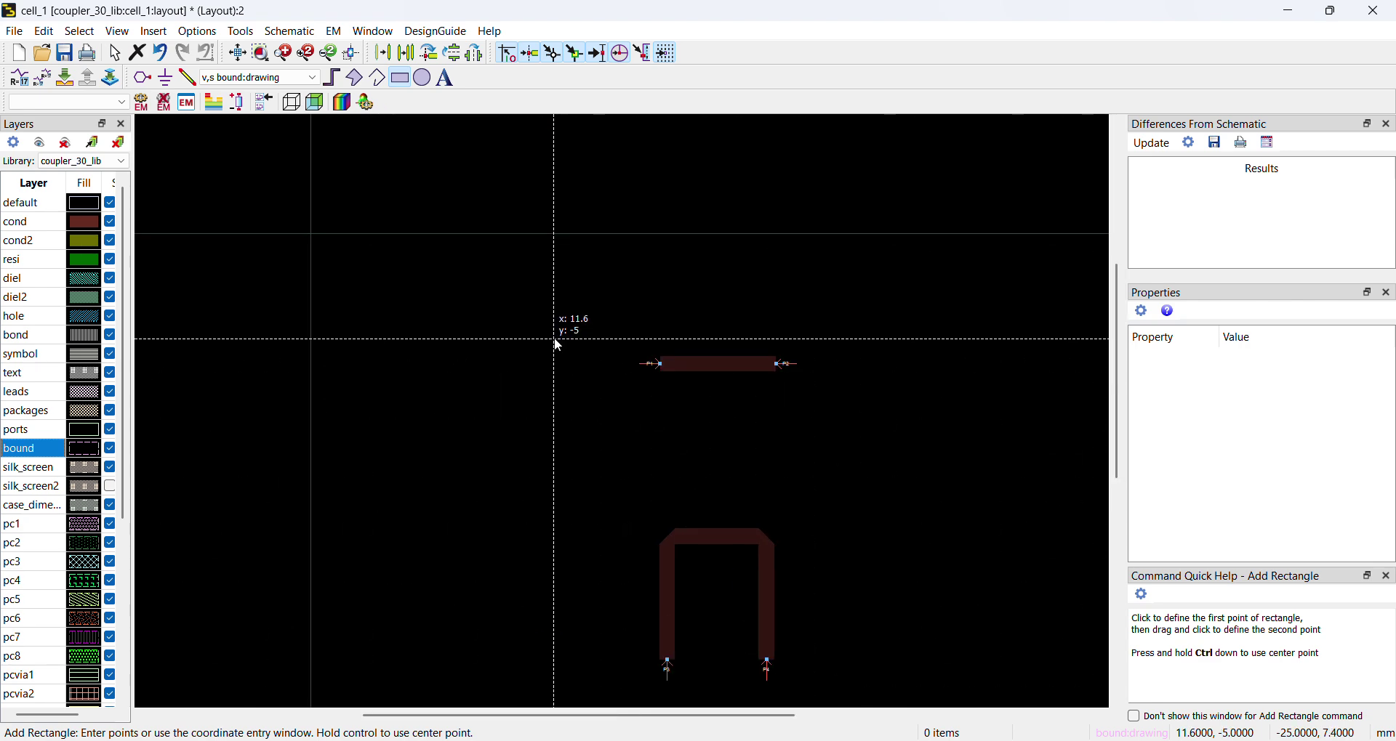
click(534, 281)
scroll(785, 535, down, 2)
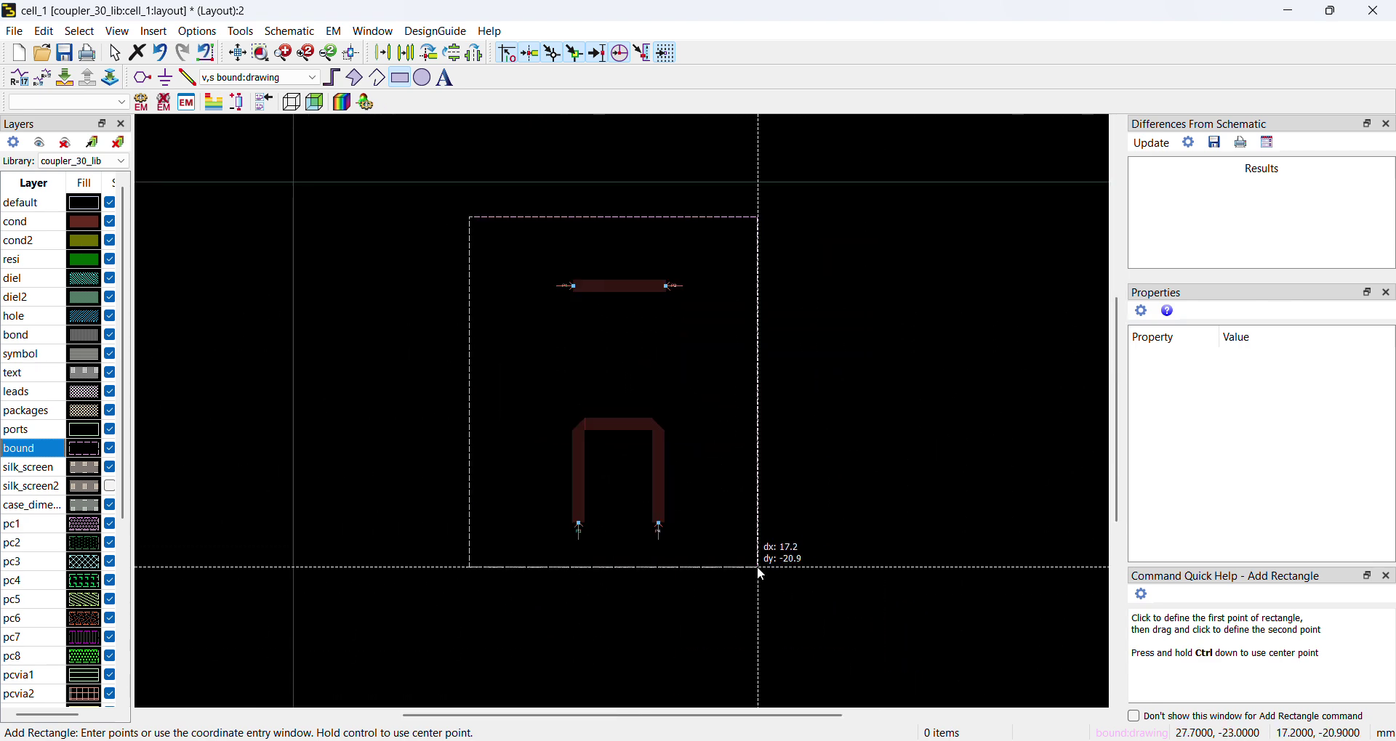
click(769, 584)
key(Escape)
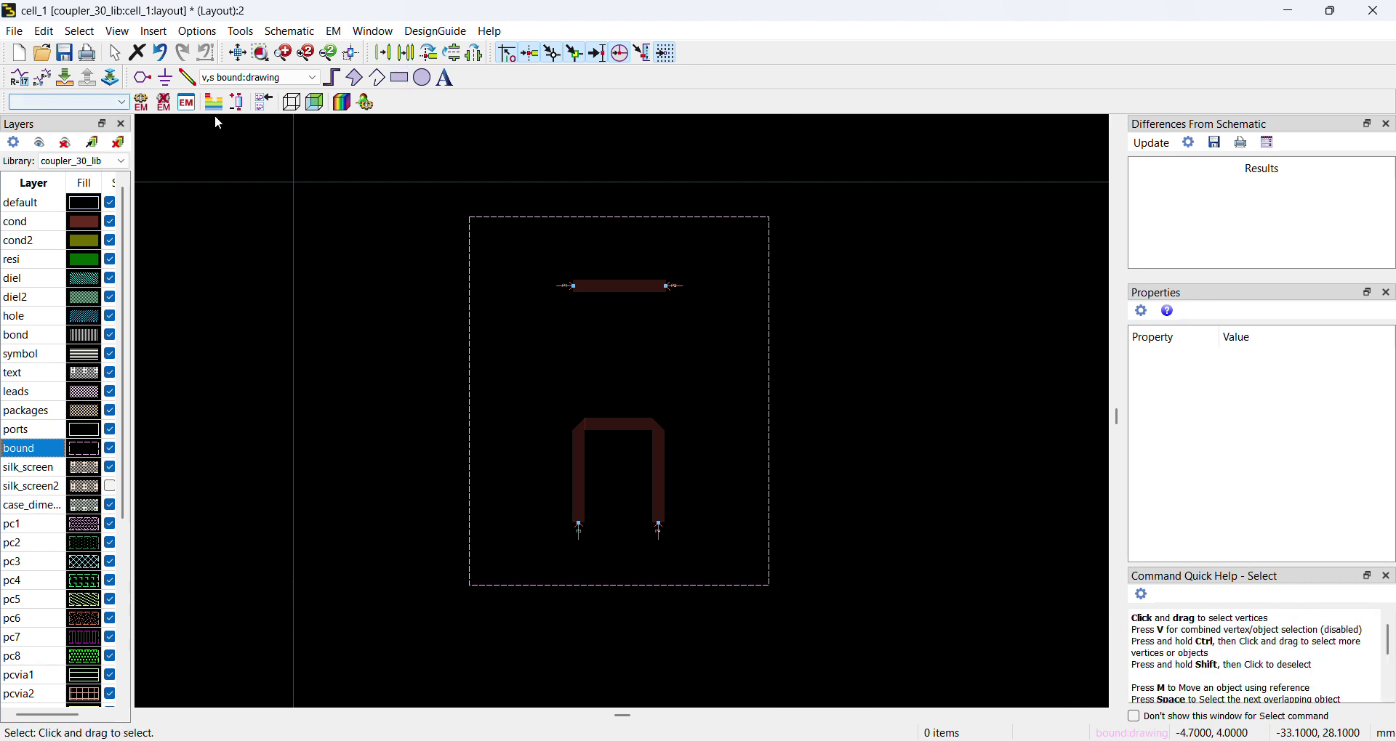
- Create an EM setup view named emSetup without a template and dismiss its what's-new notice
click(187, 101)
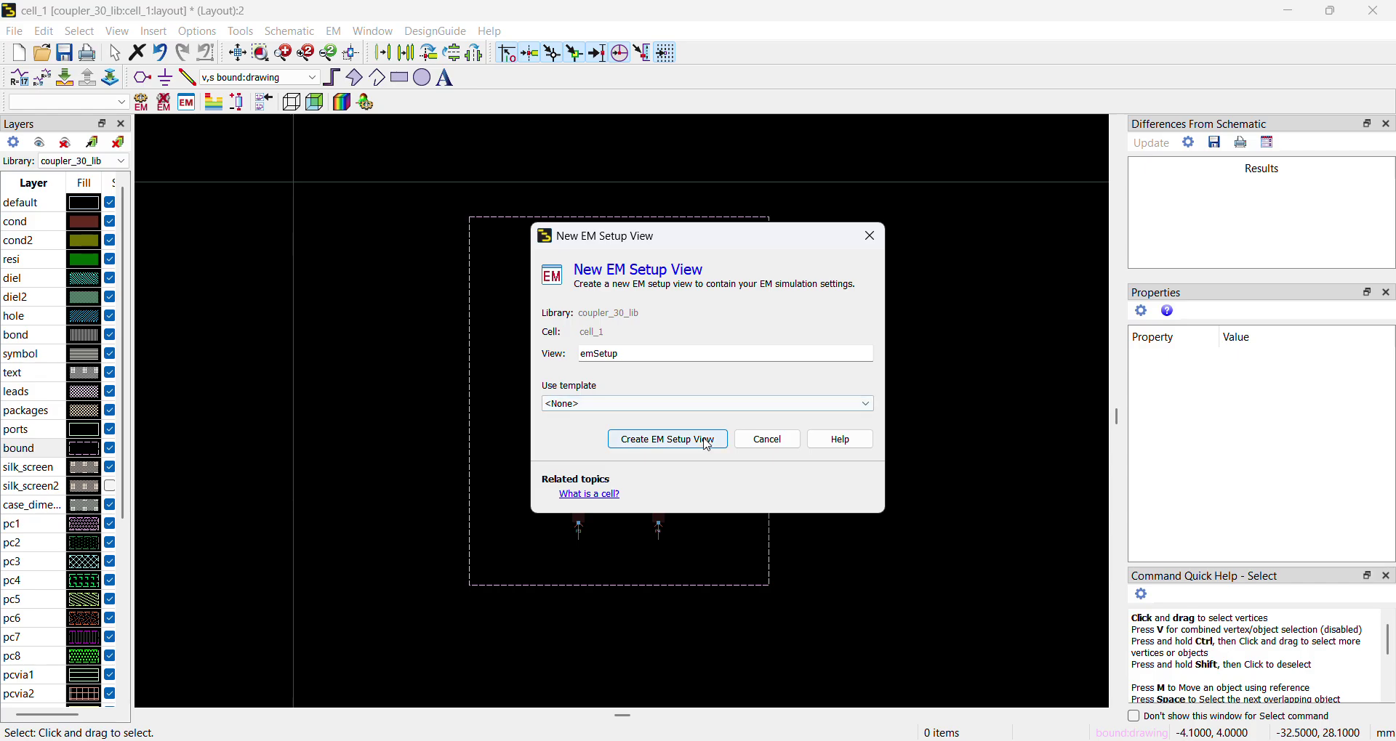
click(702, 439)
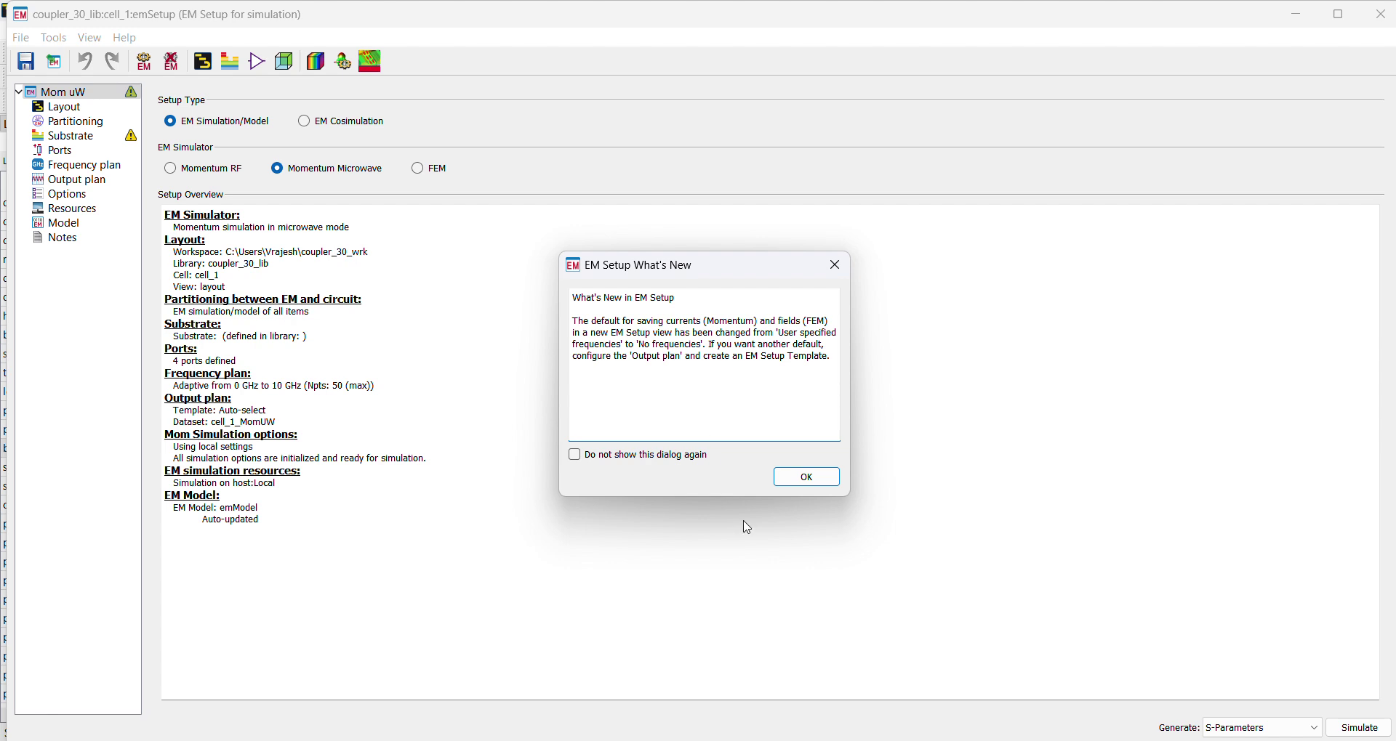
click(805, 477)
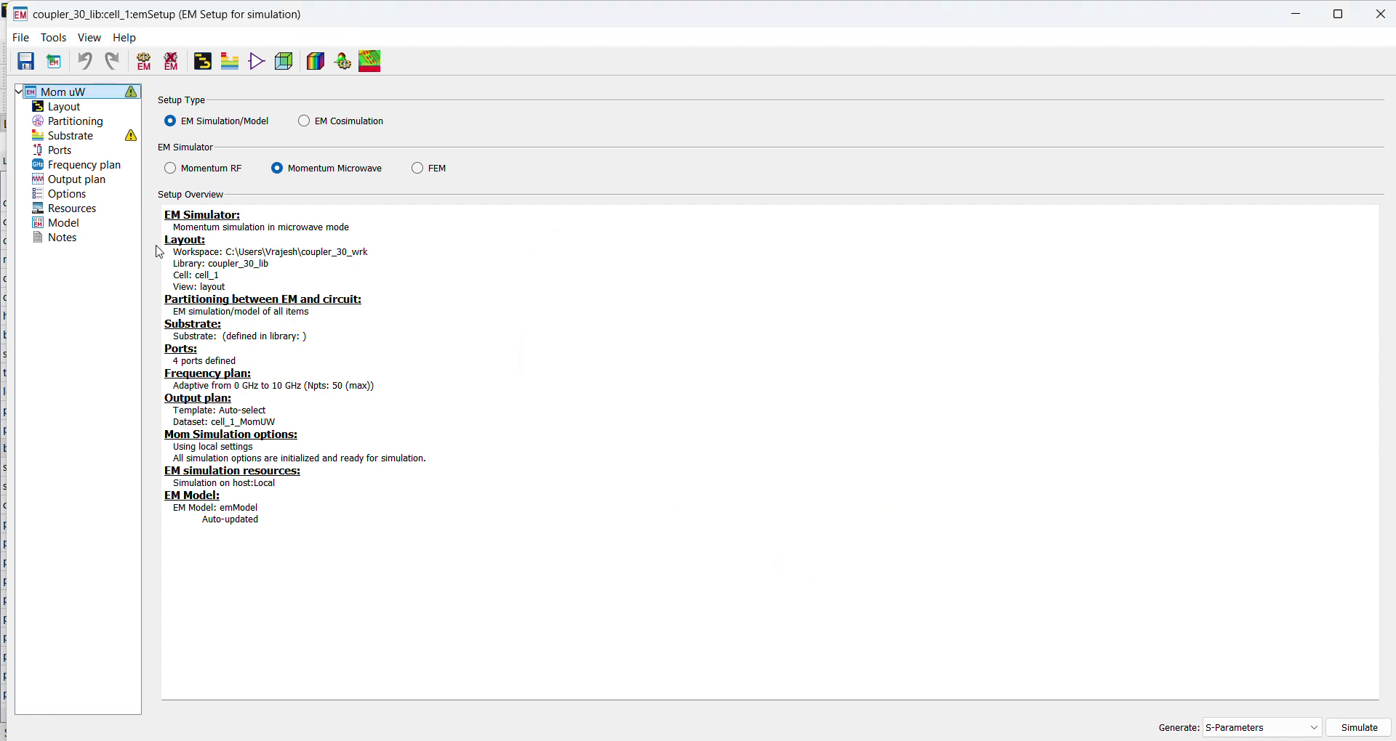
- Create a new substrate named substrate1 from the 25milAlumina template for the EM setup
click(72, 136)
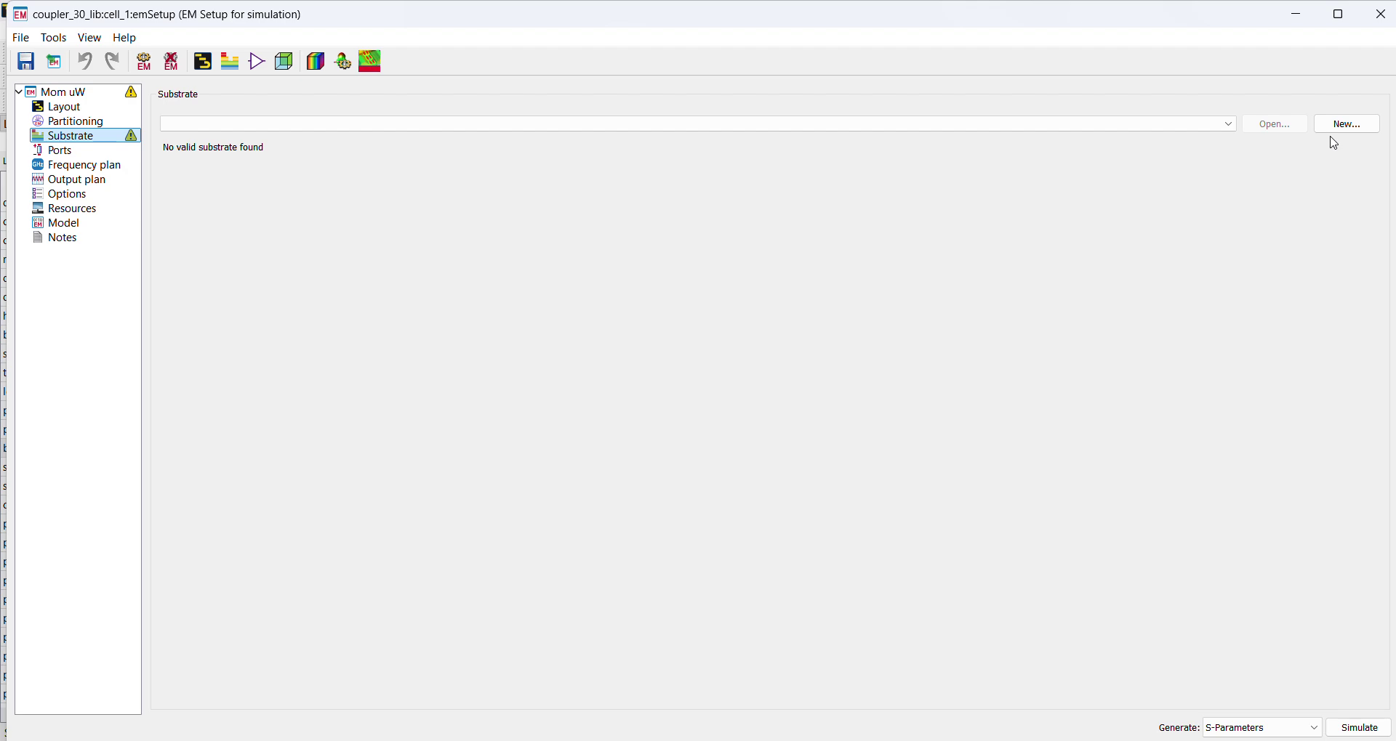
click(1339, 132)
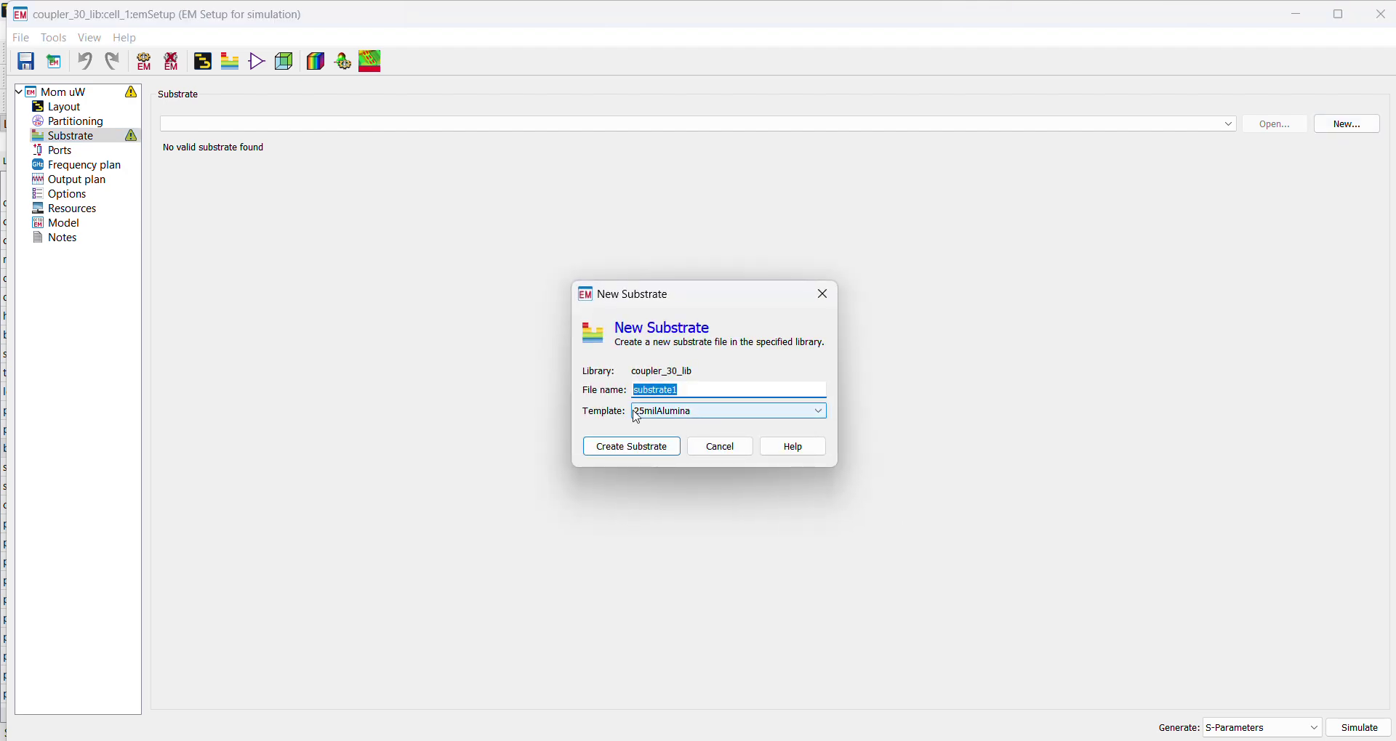
click(634, 445)
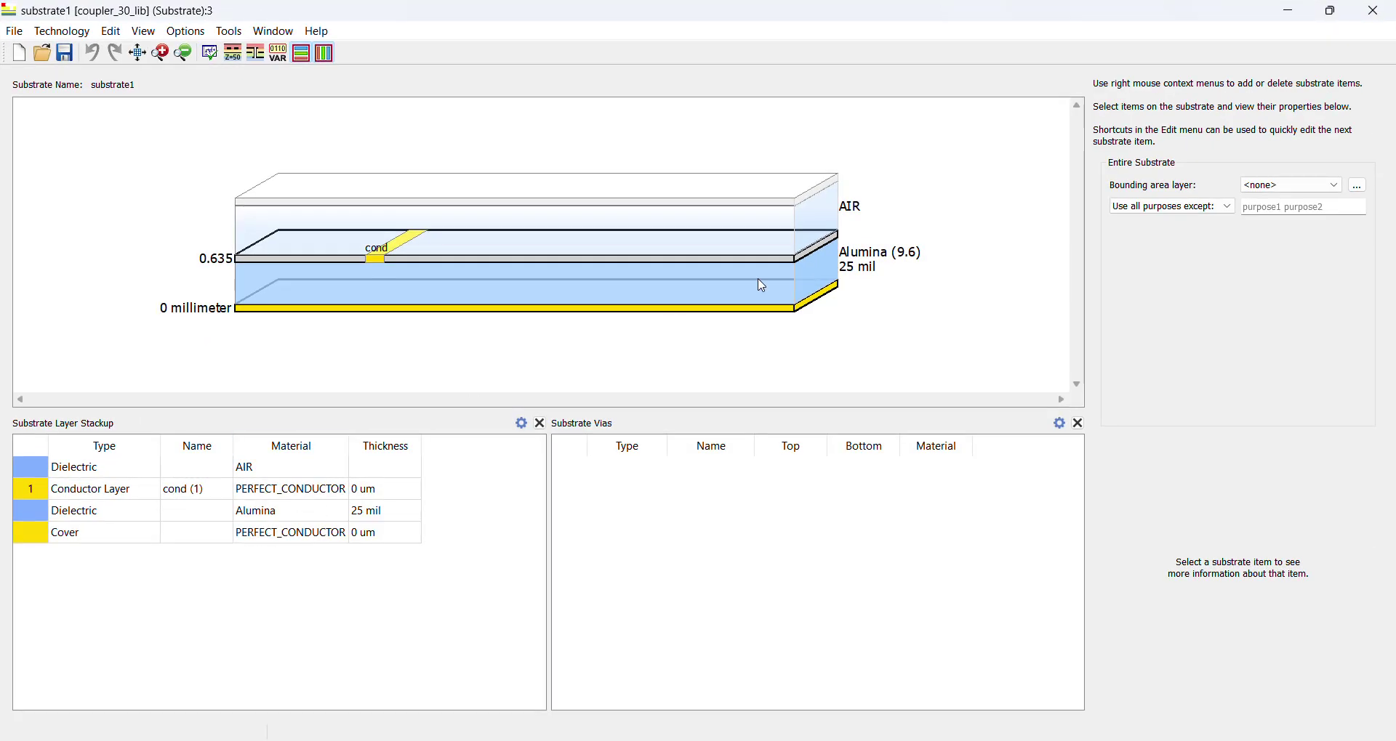
- Add the Rogers RT dielectric with permittivity 2.20 and loss tangent 0.0009 from the material database to the library's material definitions
click(757, 286)
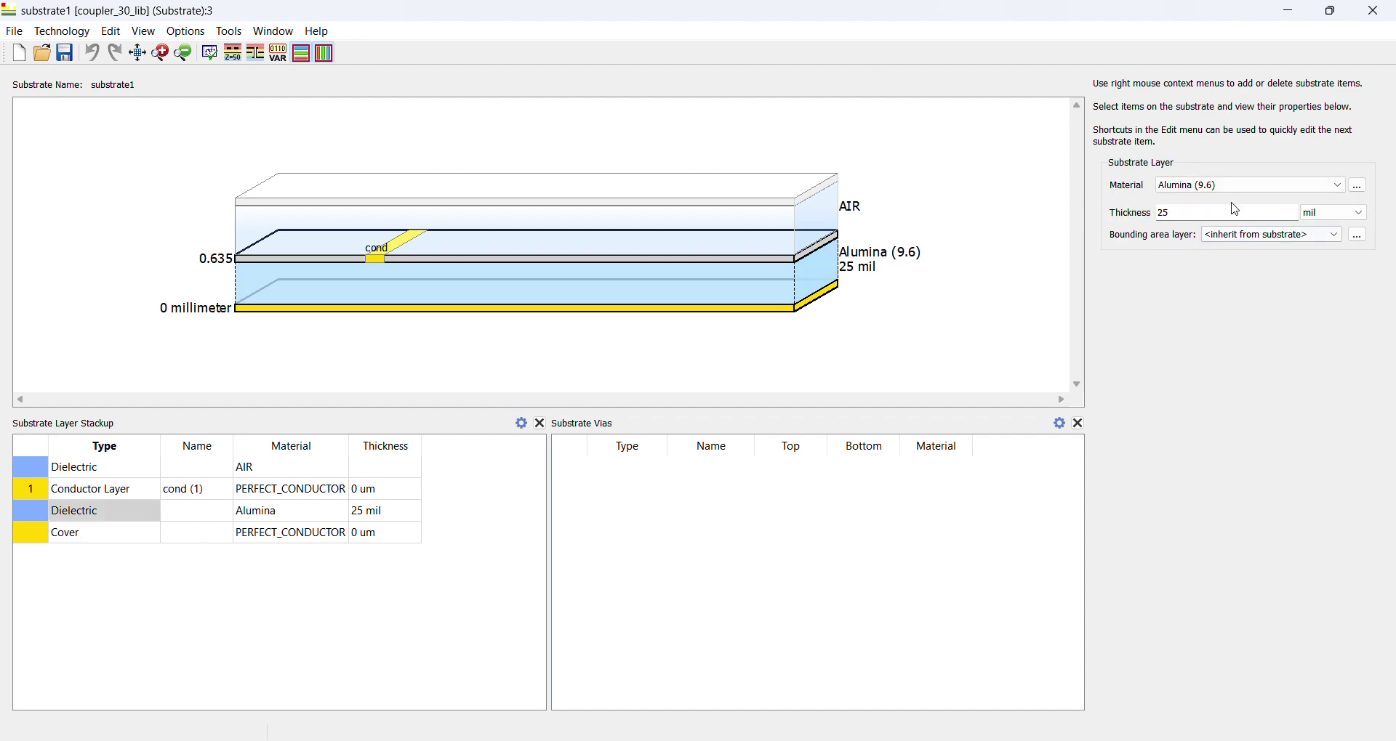
click(1358, 187)
click(937, 520)
scroll(738, 427, down, 12)
scroll(741, 430, down, 7)
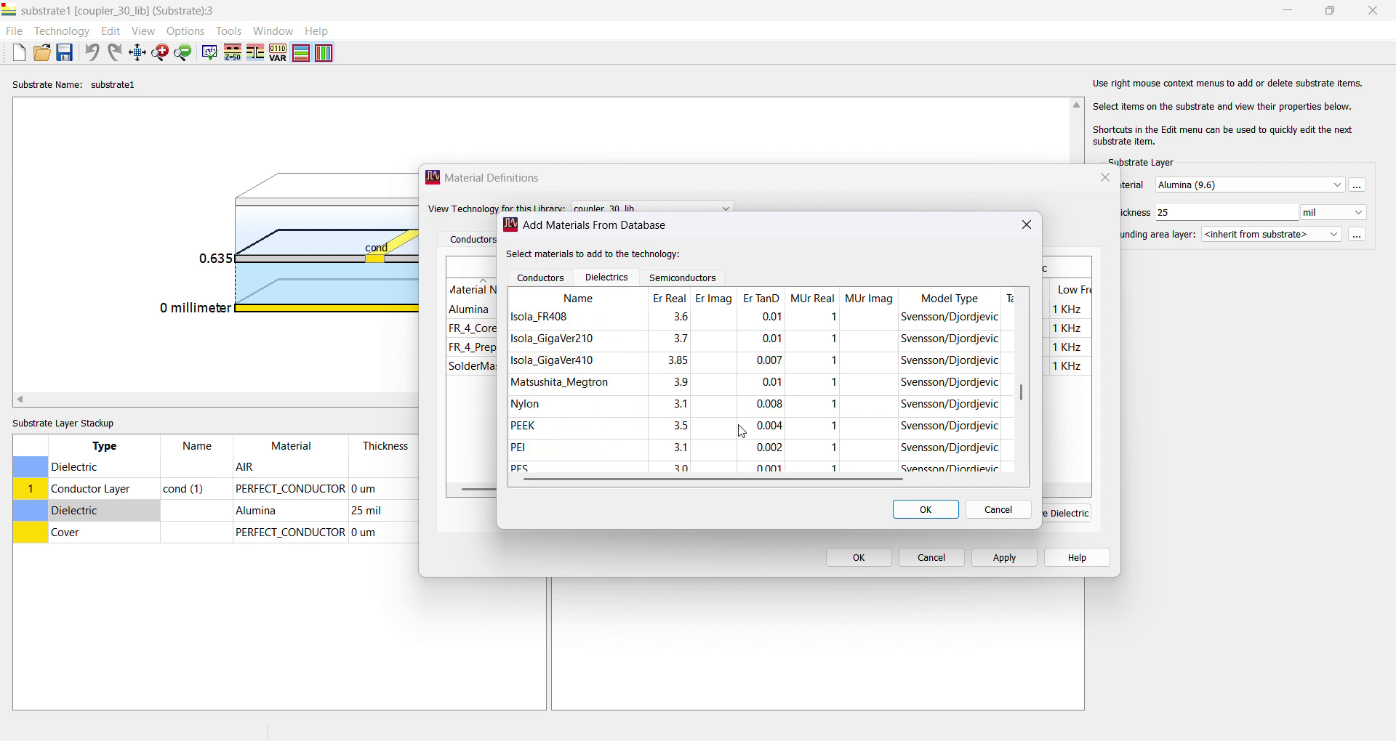
scroll(742, 430, down, 2)
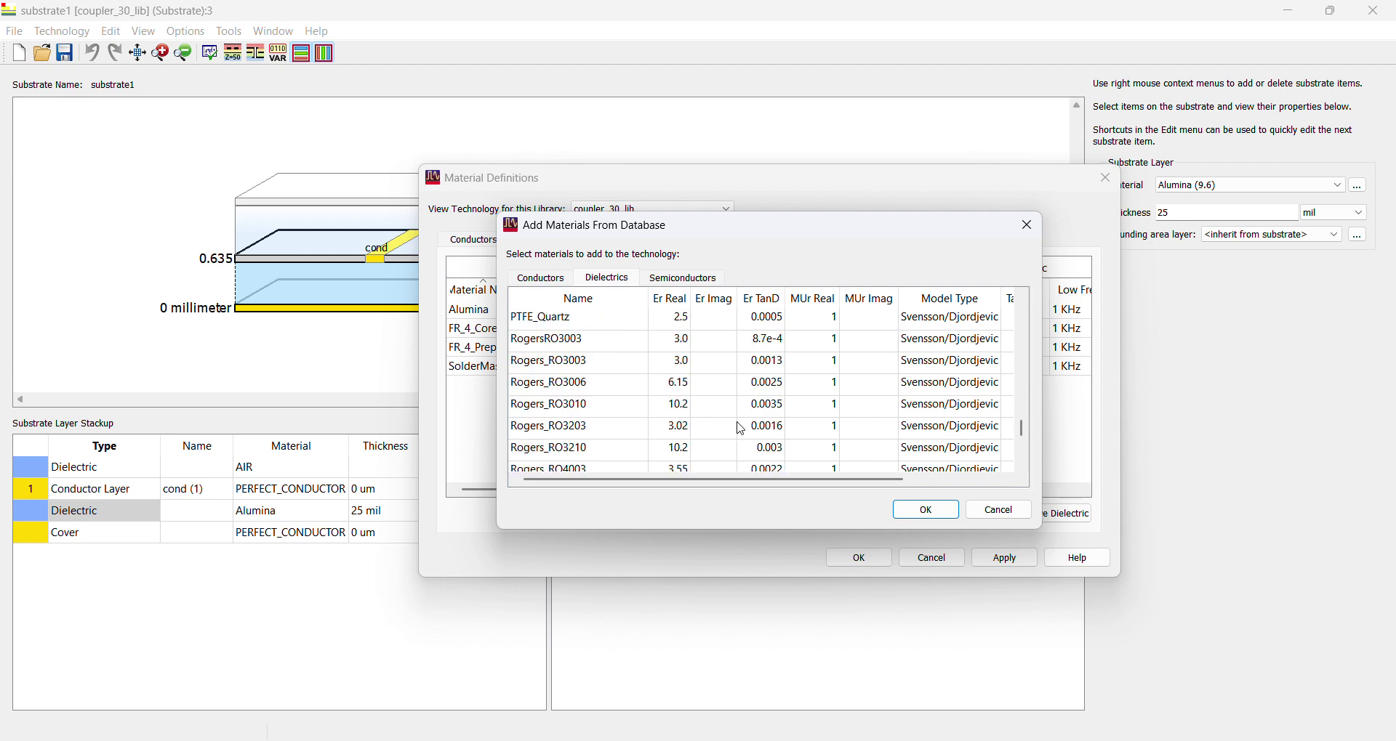
scroll(631, 441, down, 1)
click(643, 412)
click(929, 511)
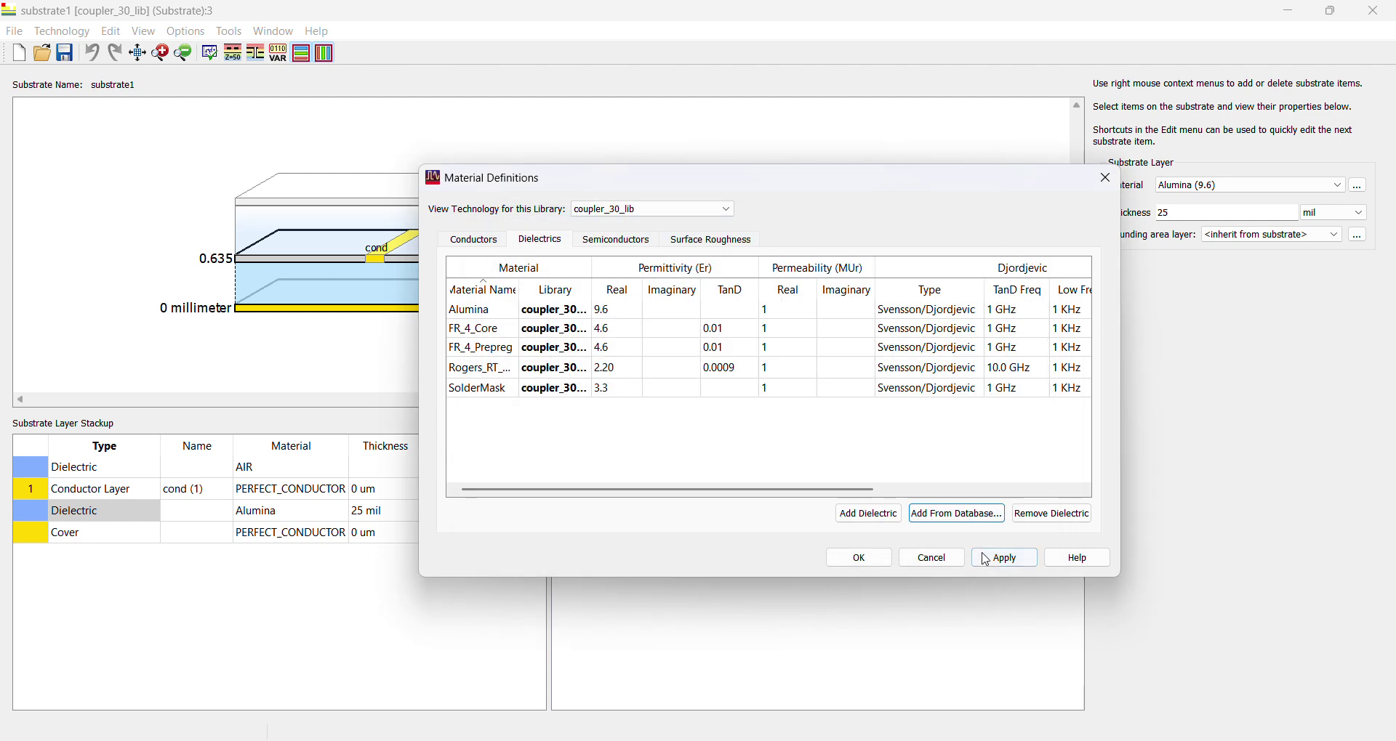
click(852, 558)
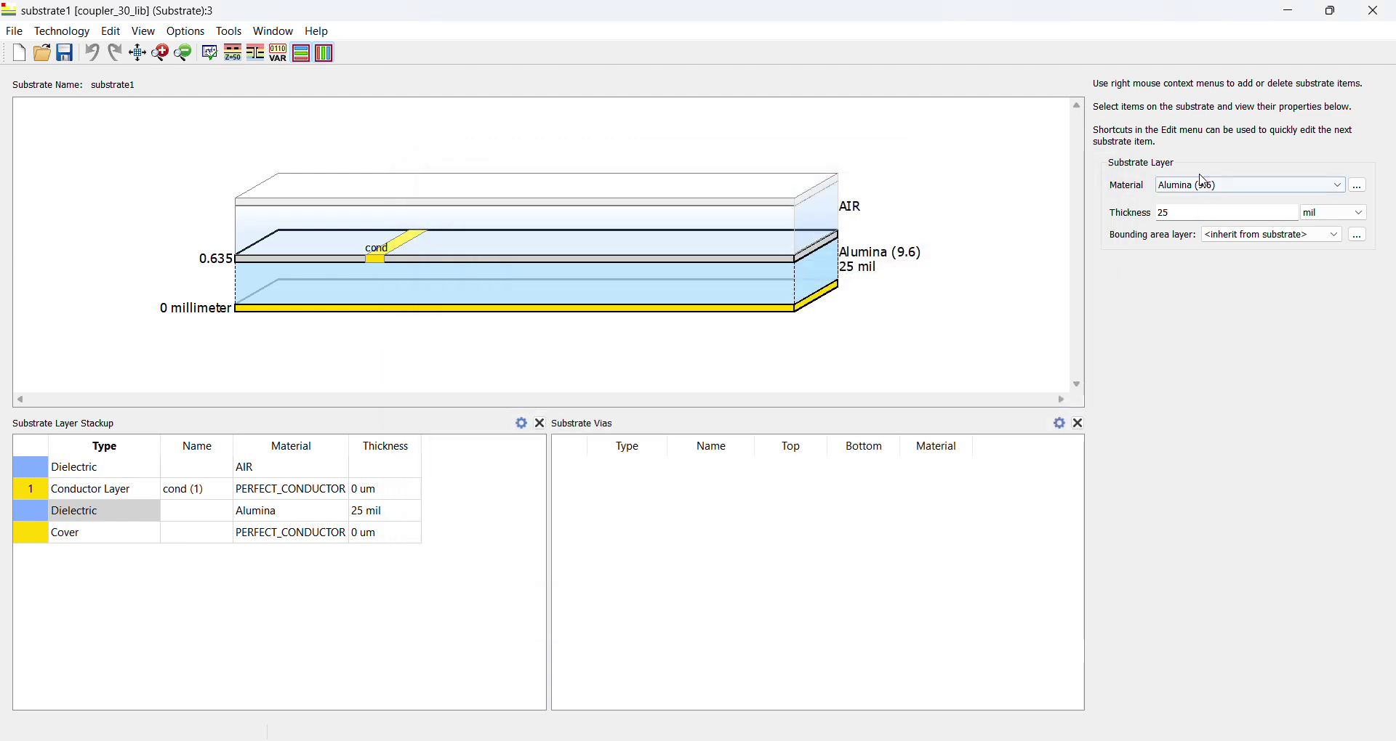
- Set the thickness of the Alumina dielectric layer in the substrate to 10 mil
click(1229, 186)
click(1212, 266)
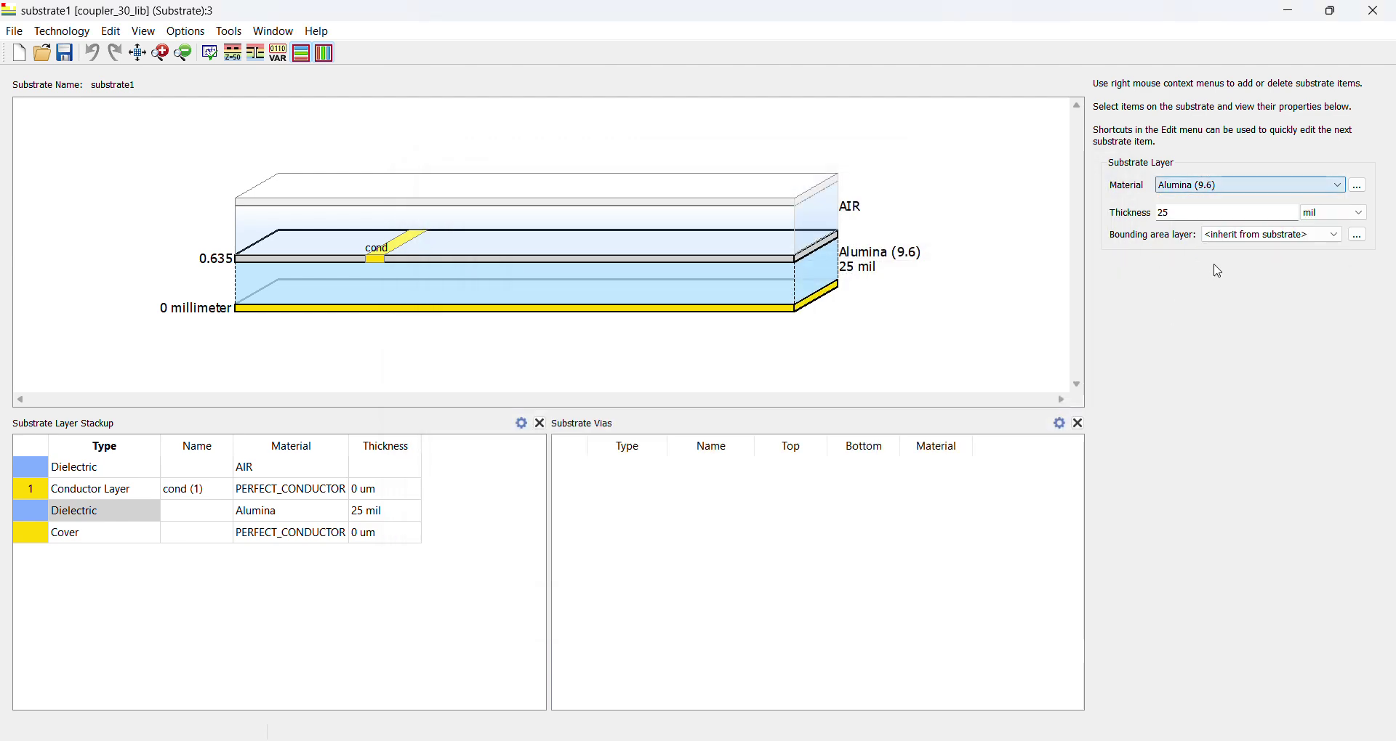
click(1195, 215)
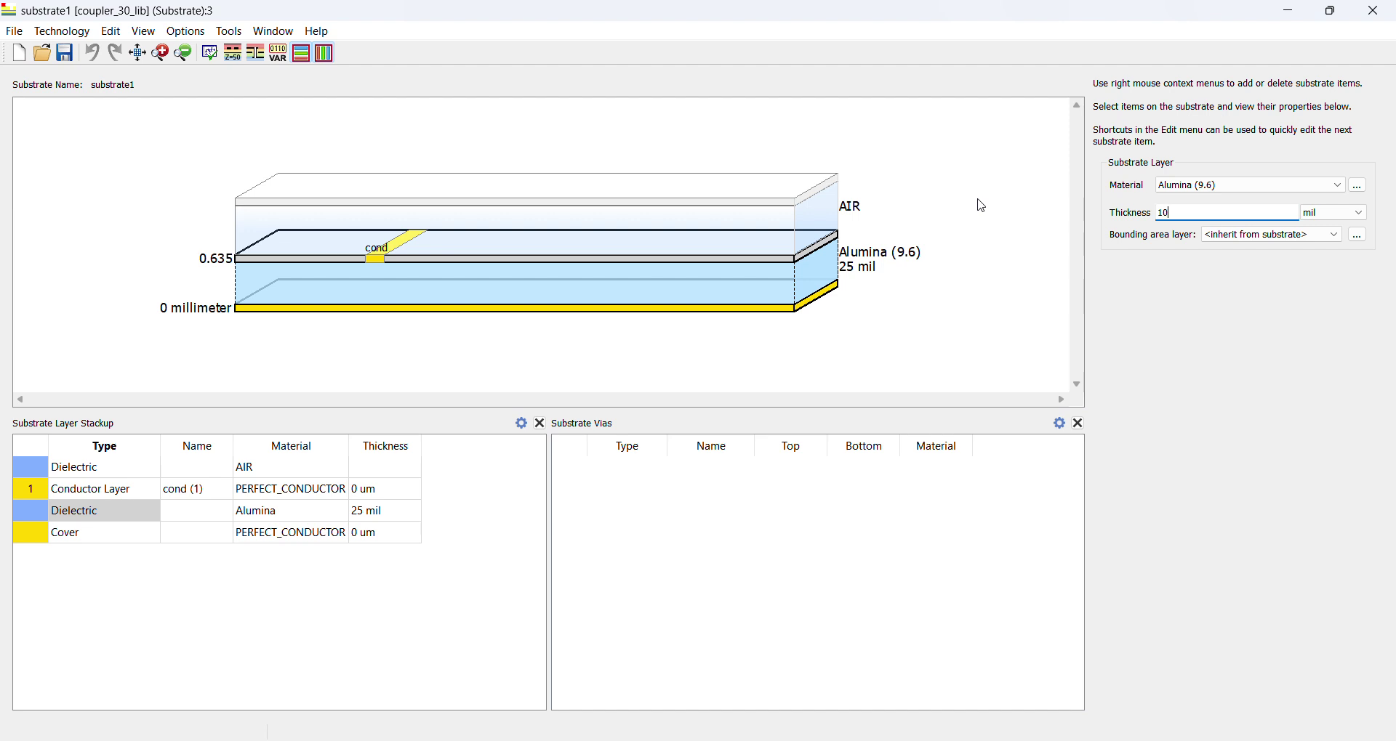
click(881, 335)
- Make the cond conductor layer intrude into the substrate with a thickness of 35 micron
click(383, 263)
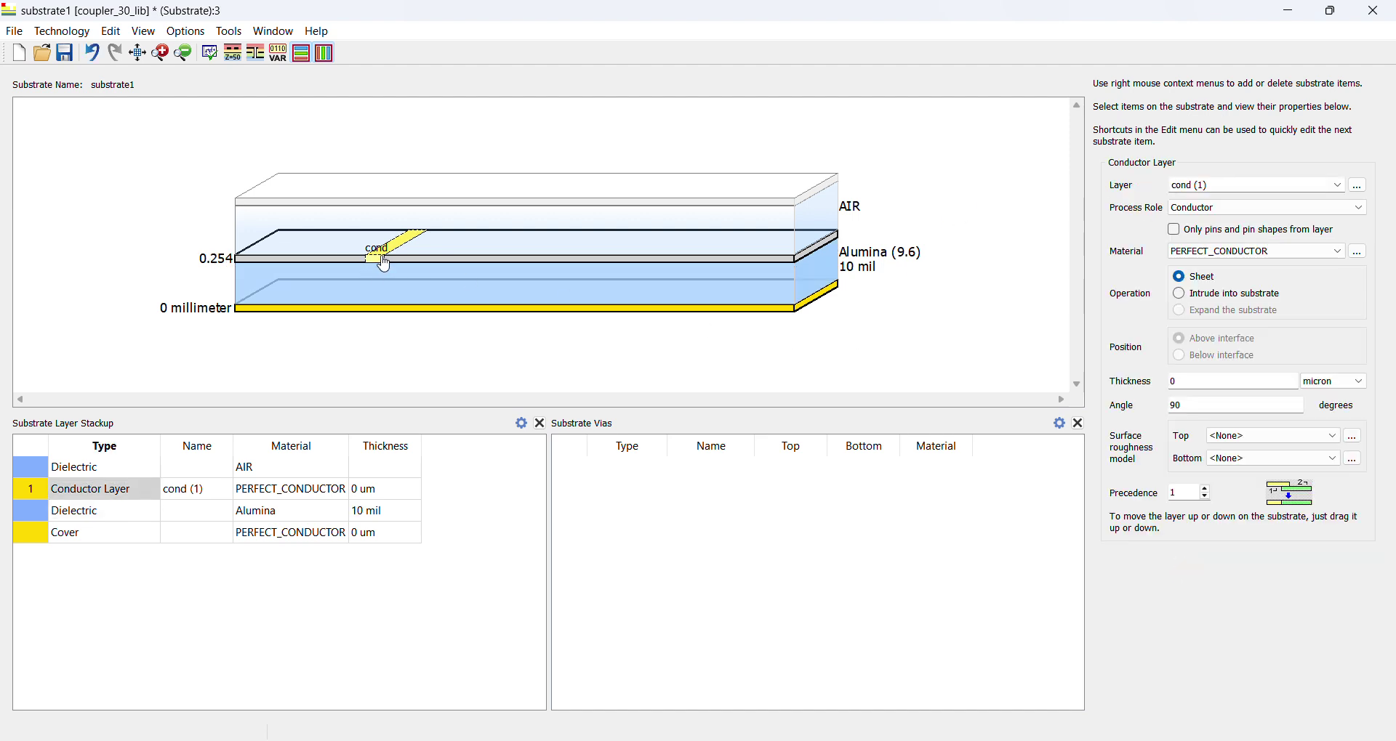
click(1197, 296)
double_click(1192, 383)
text(35)
click(1029, 352)
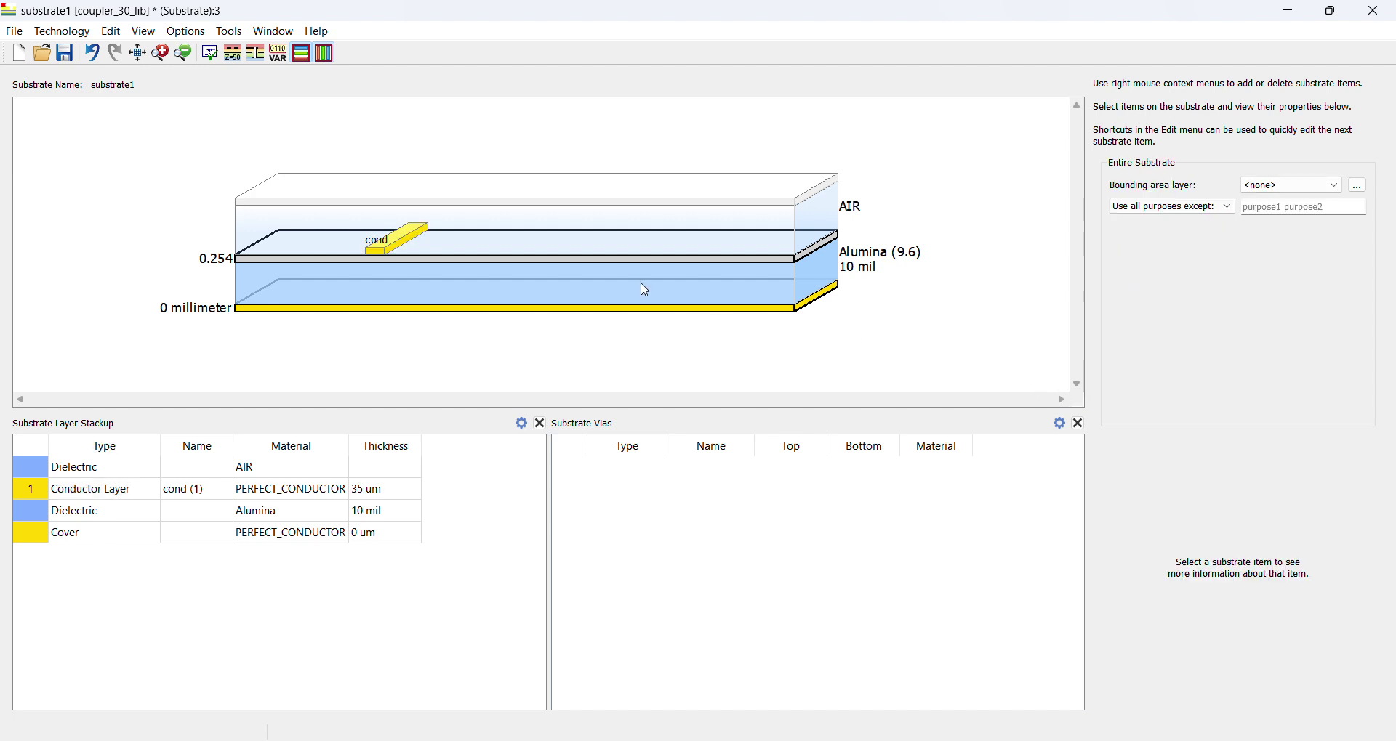
- Set the bottom cover's thickness to 35 micron, then save the substrate and close its editor
click(670, 309)
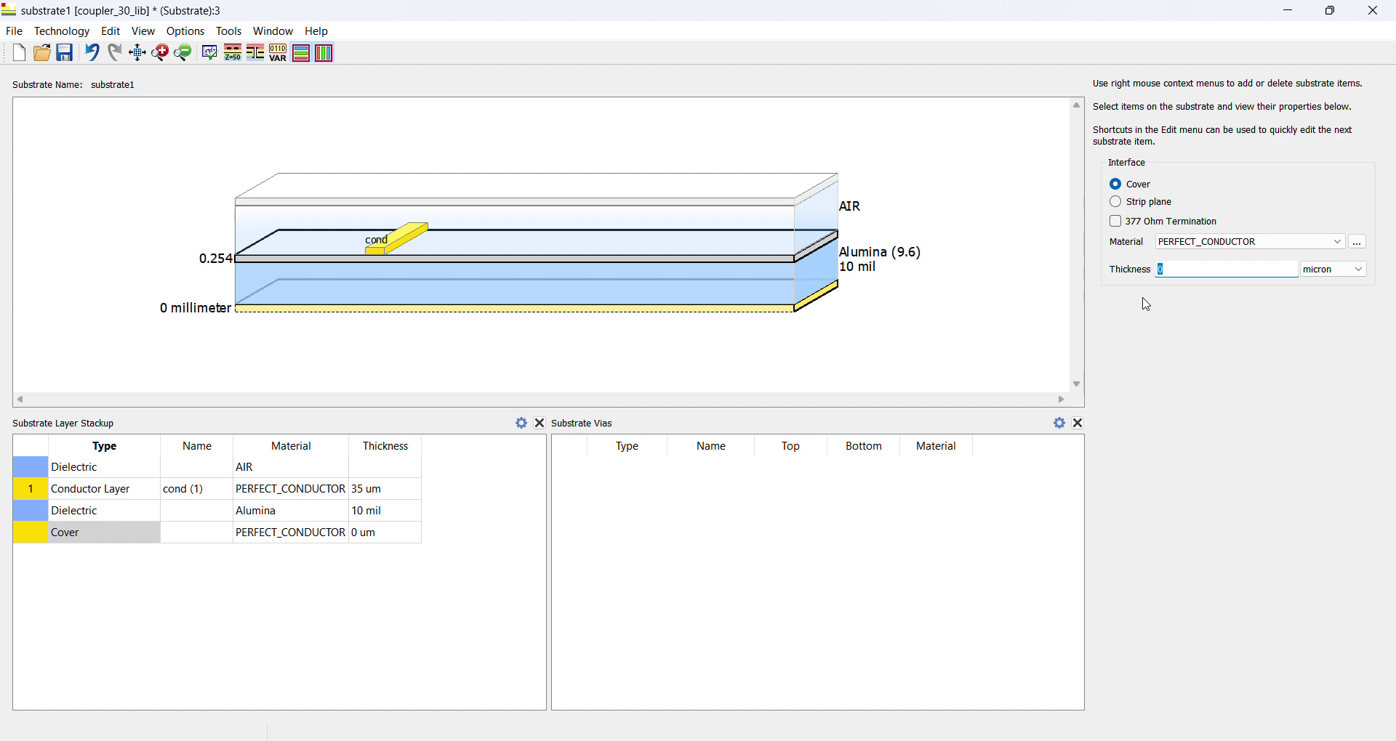
text(35)
click(956, 328)
click(75, 57)
click(1374, 10)
- Set the adaptive sweep in the EM setup's frequency plan to run from 8 GHz to 12 GHz
key(Down)
key(Down)
double_click(243, 173)
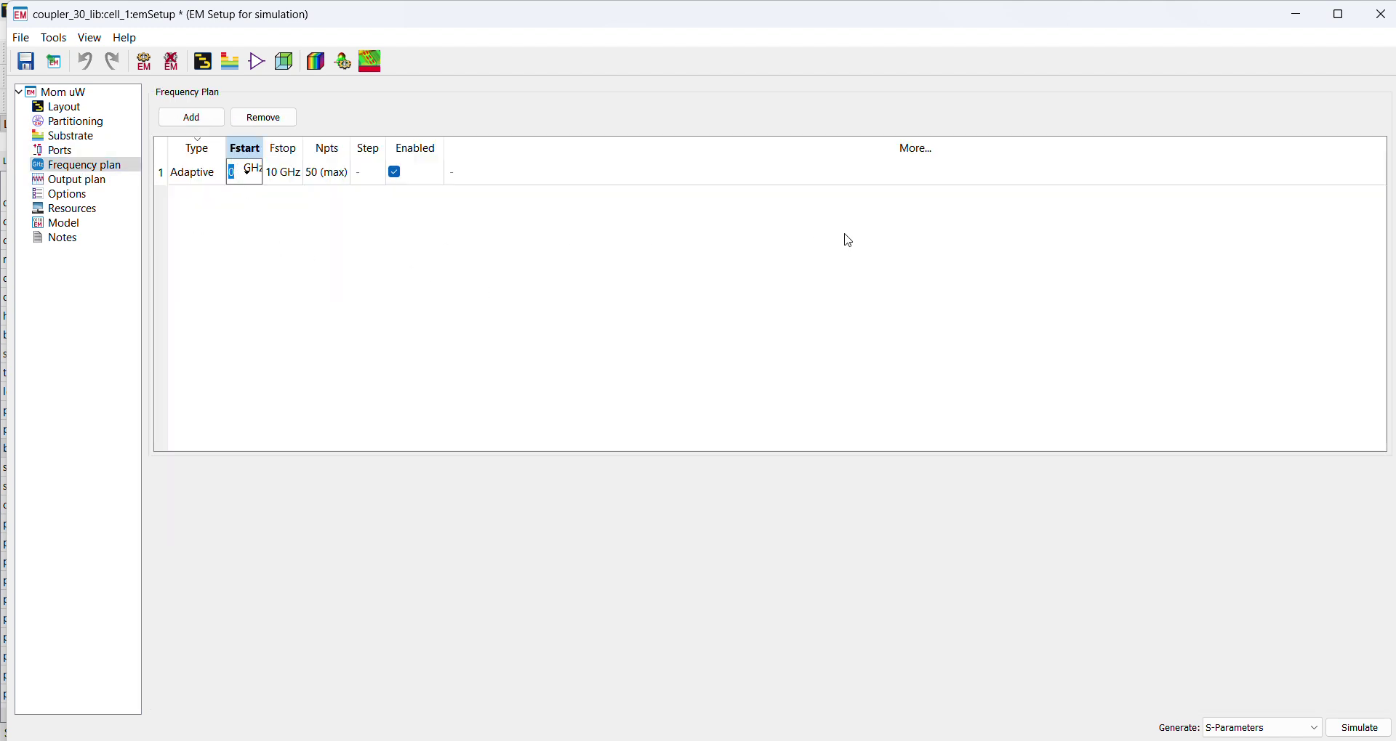
text(8)
key(Return)
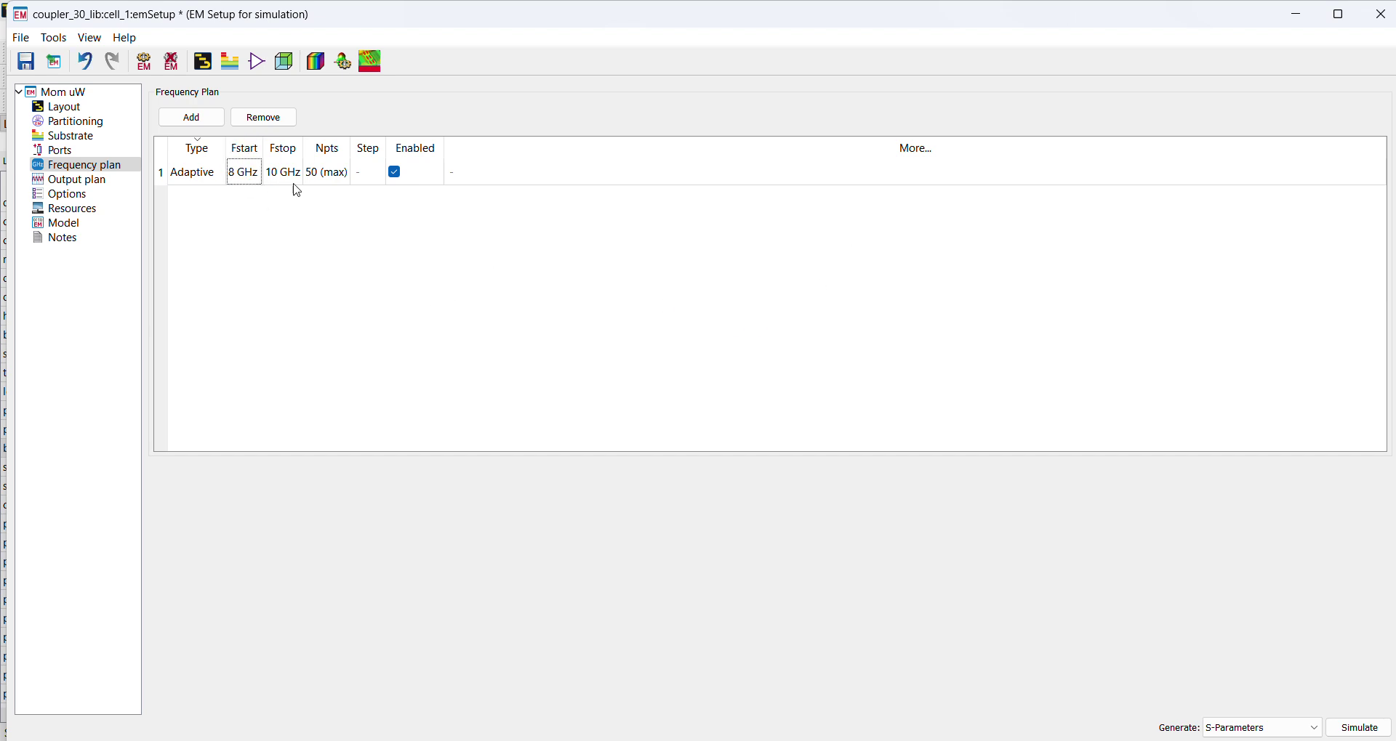
double_click(283, 172)
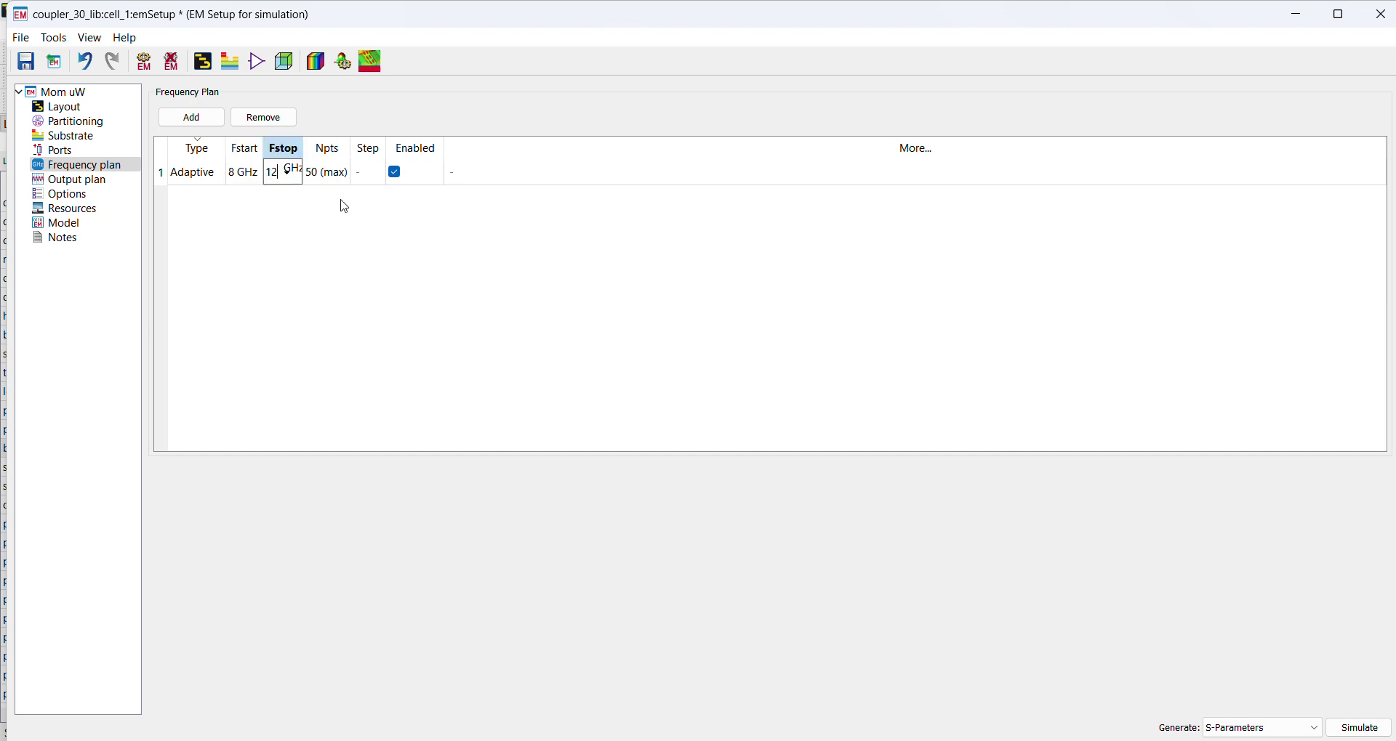
key(Return)
- Review the EM setup's output plan, model, substrate, ports and frequency plan before simulating
click(80, 180)
click(80, 166)
click(80, 181)
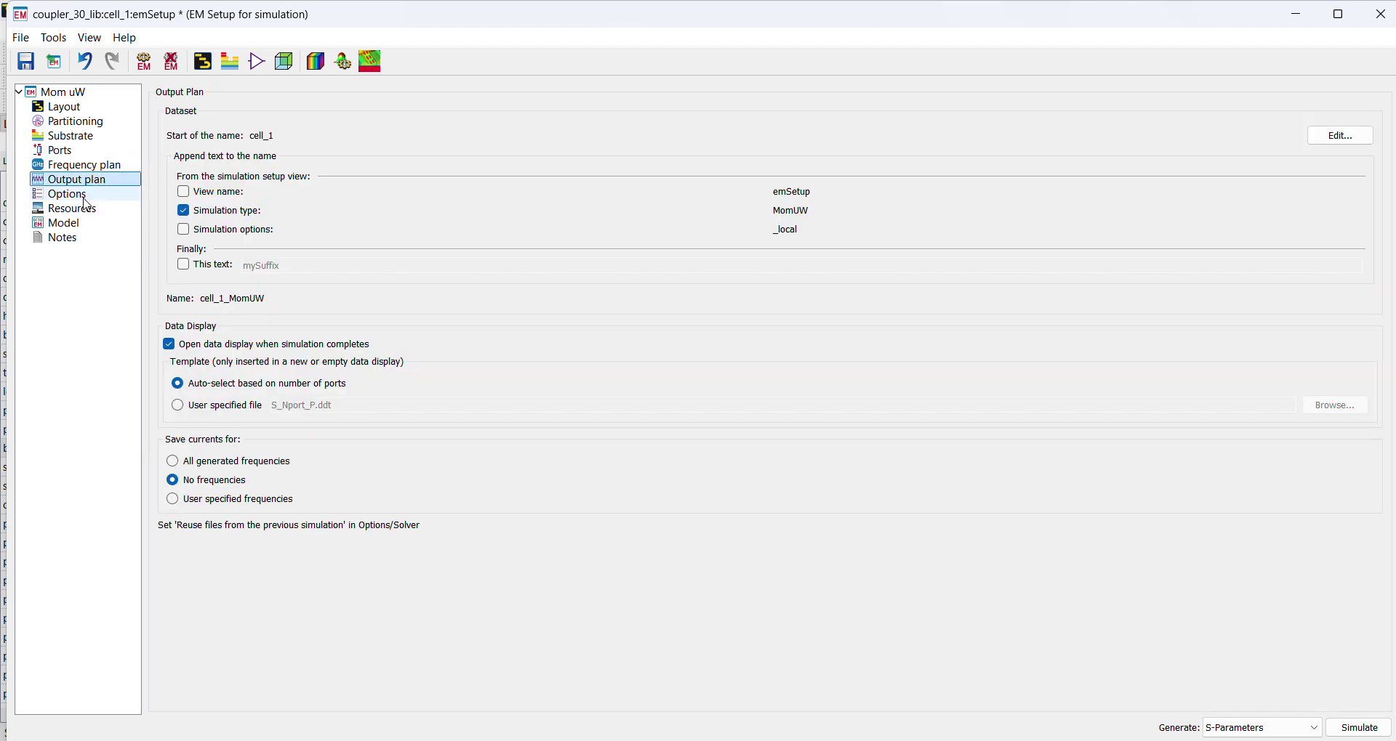
click(80, 224)
click(80, 166)
click(101, 138)
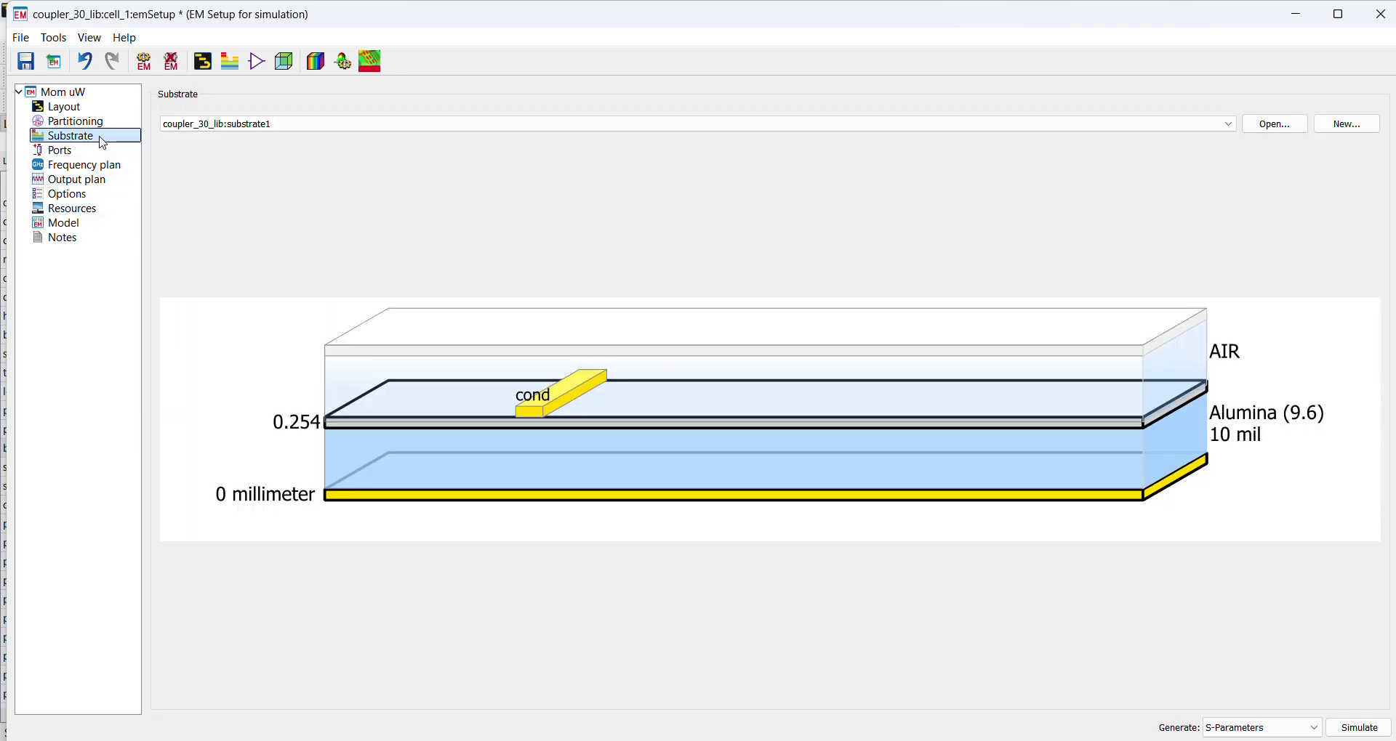
click(72, 151)
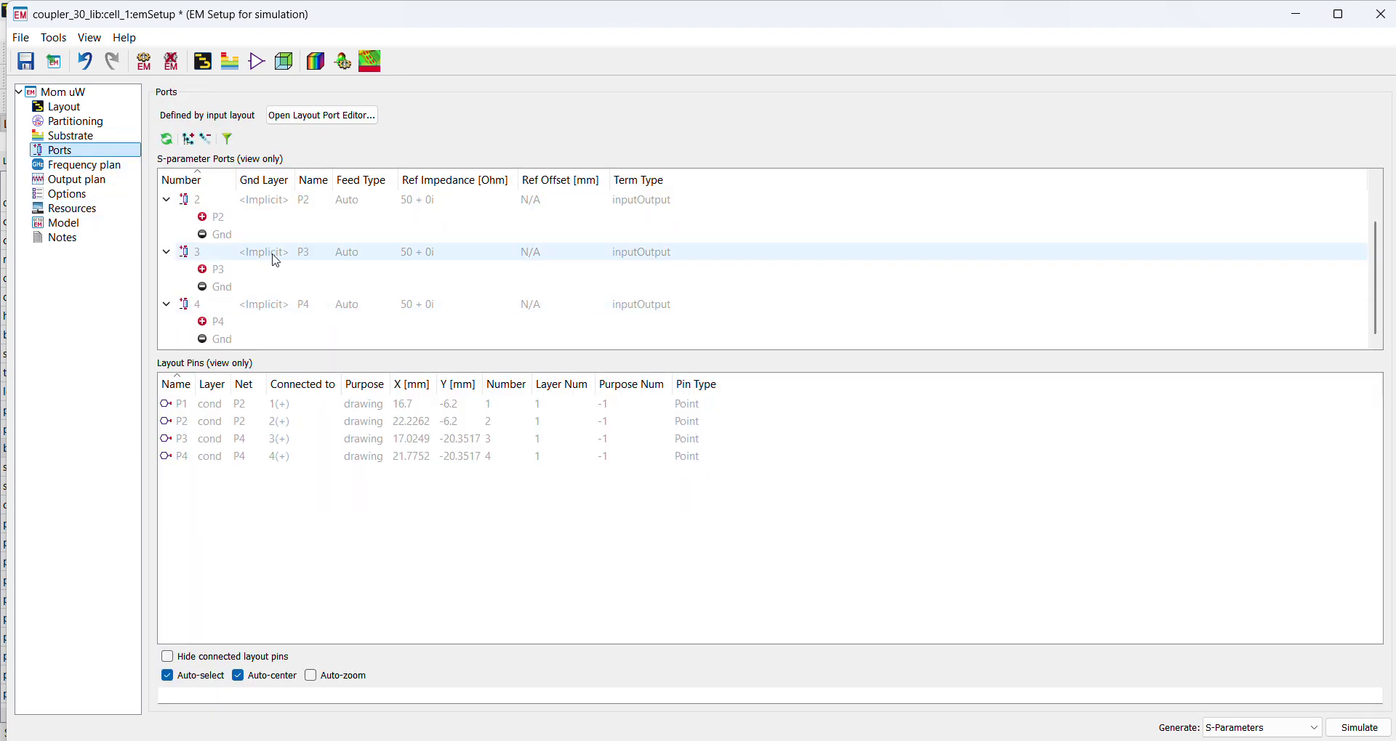
scroll(282, 291, up, 1)
click(87, 165)
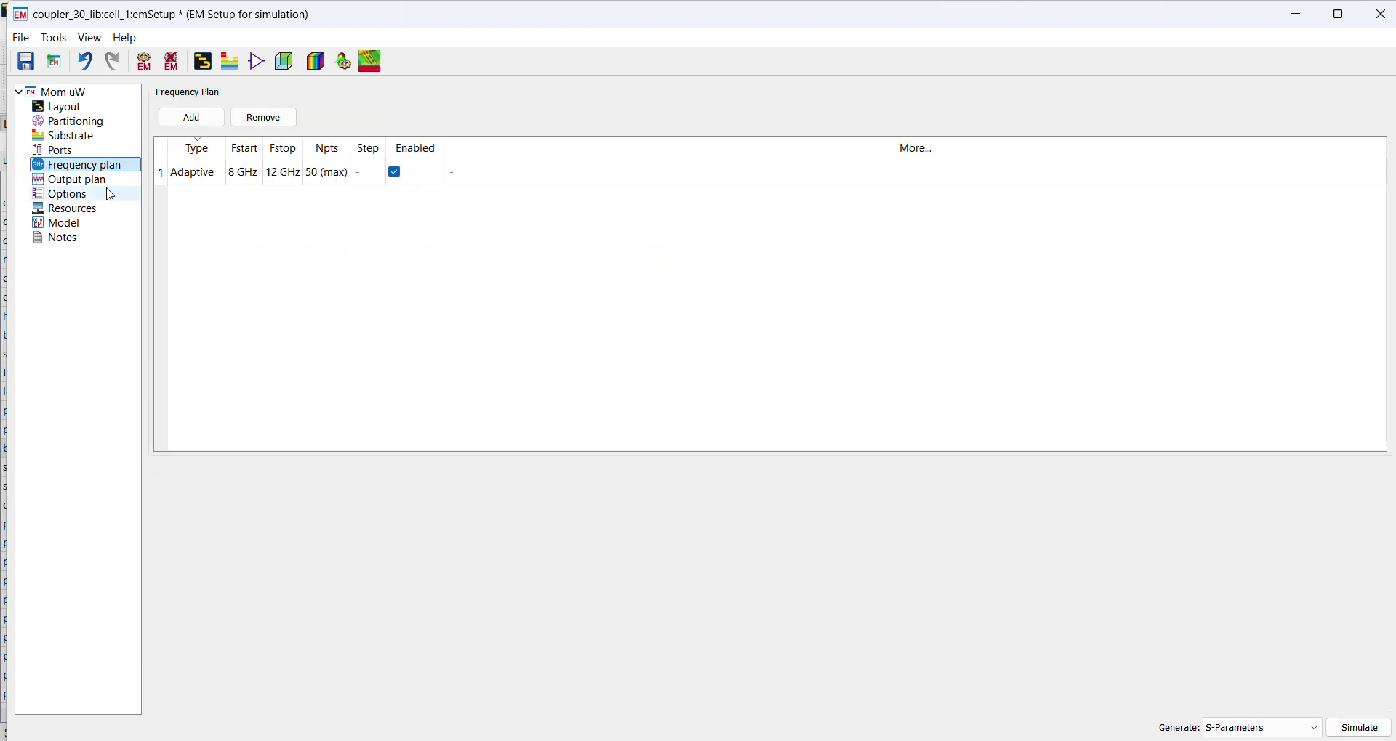
- Run the S-parameter EM simulation and maximize the resulting data display
click(1378, 728)
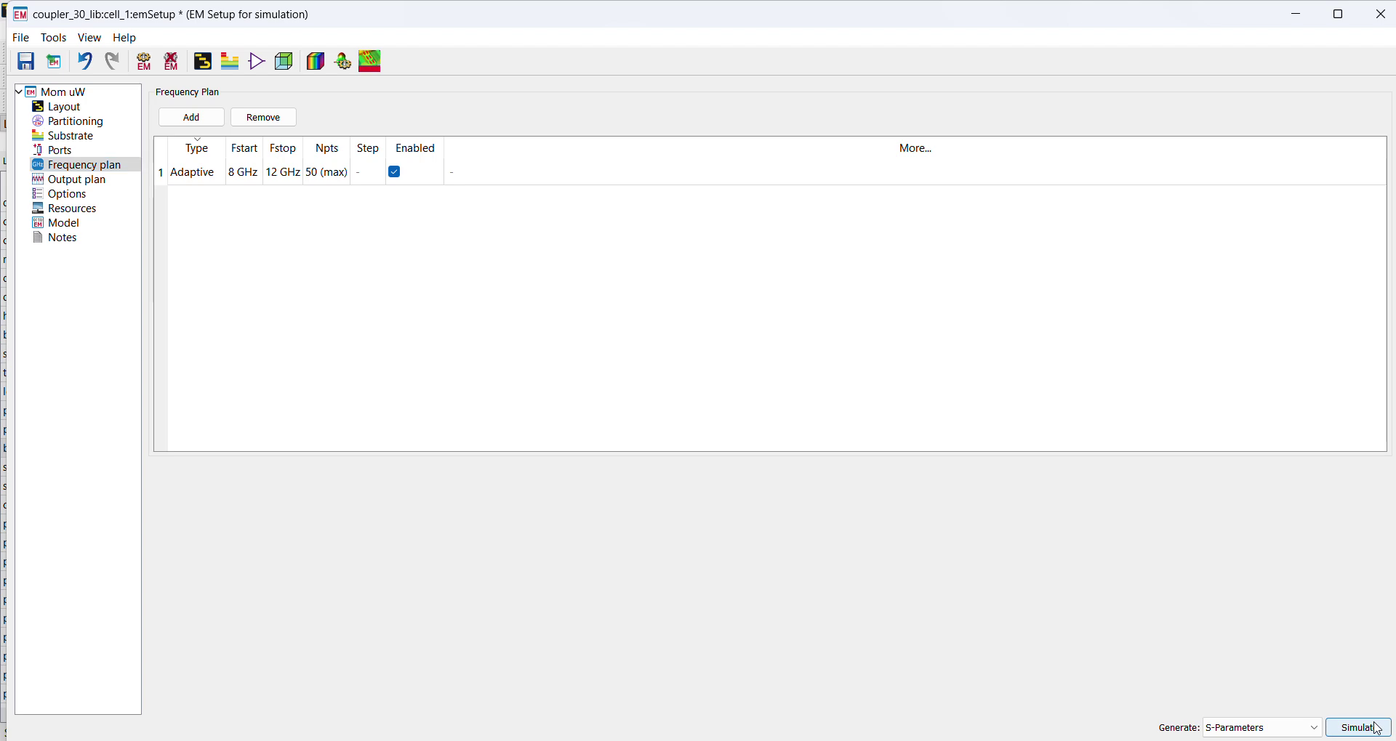
click(1365, 734)
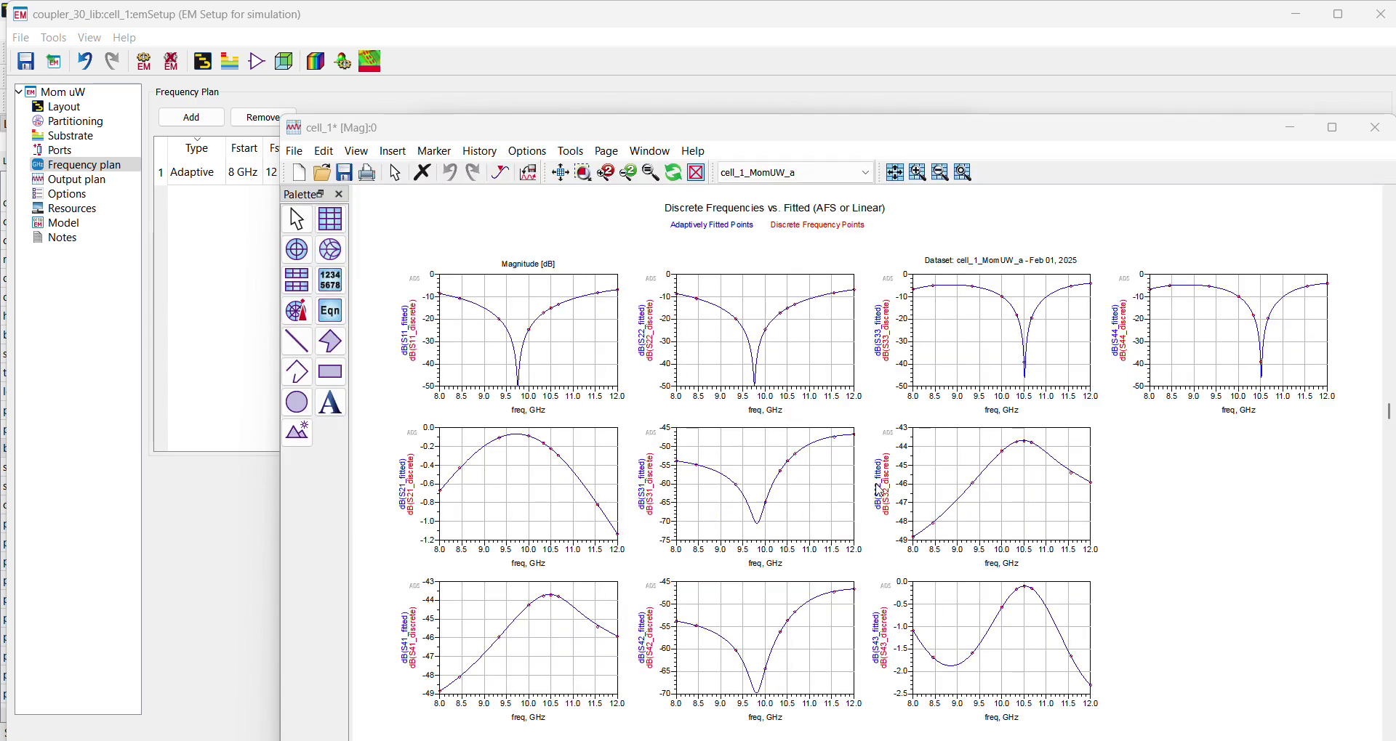
click(1332, 128)
scroll(722, 402, down, 2)
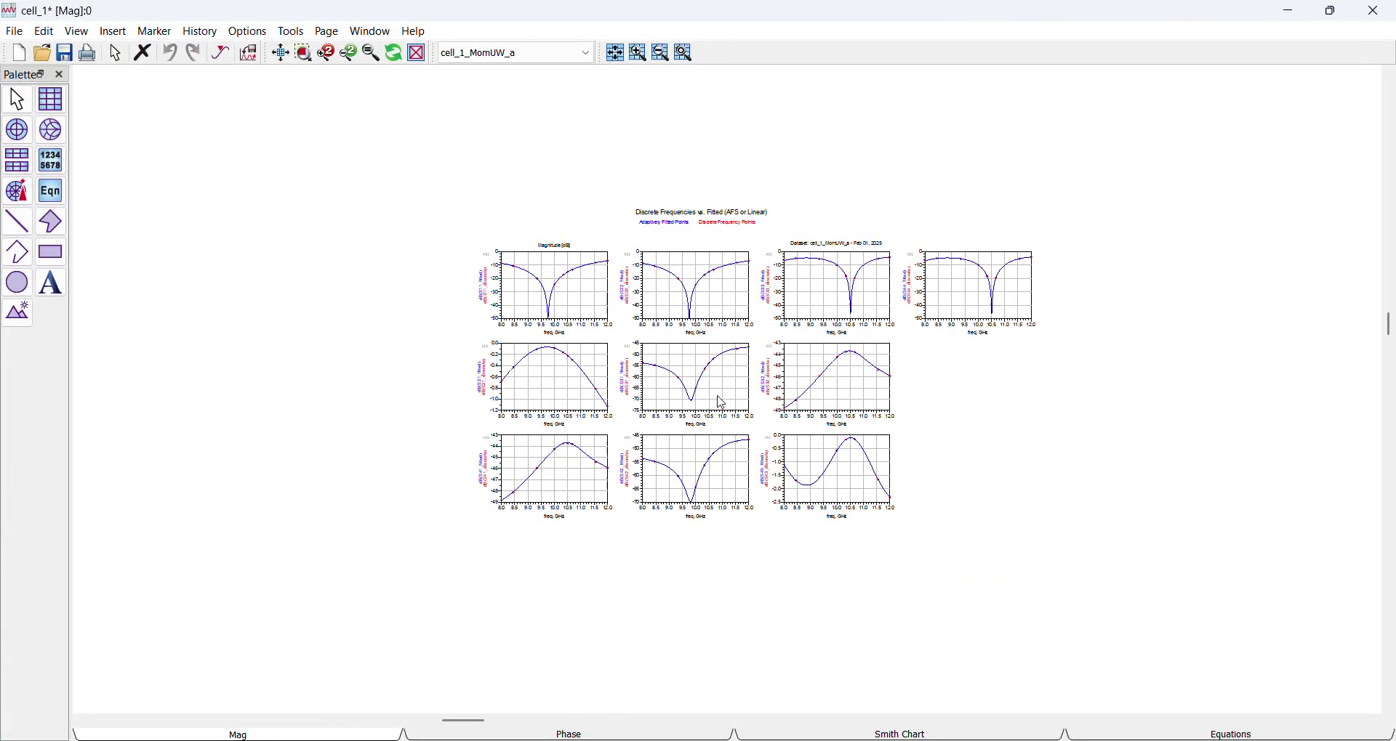
scroll(686, 377, up, 2)
- Place a rectangular plot in an empty area of the Mag page and add S(1,1) in dB as its trace
click(47, 101)
scroll(717, 380, up, 4)
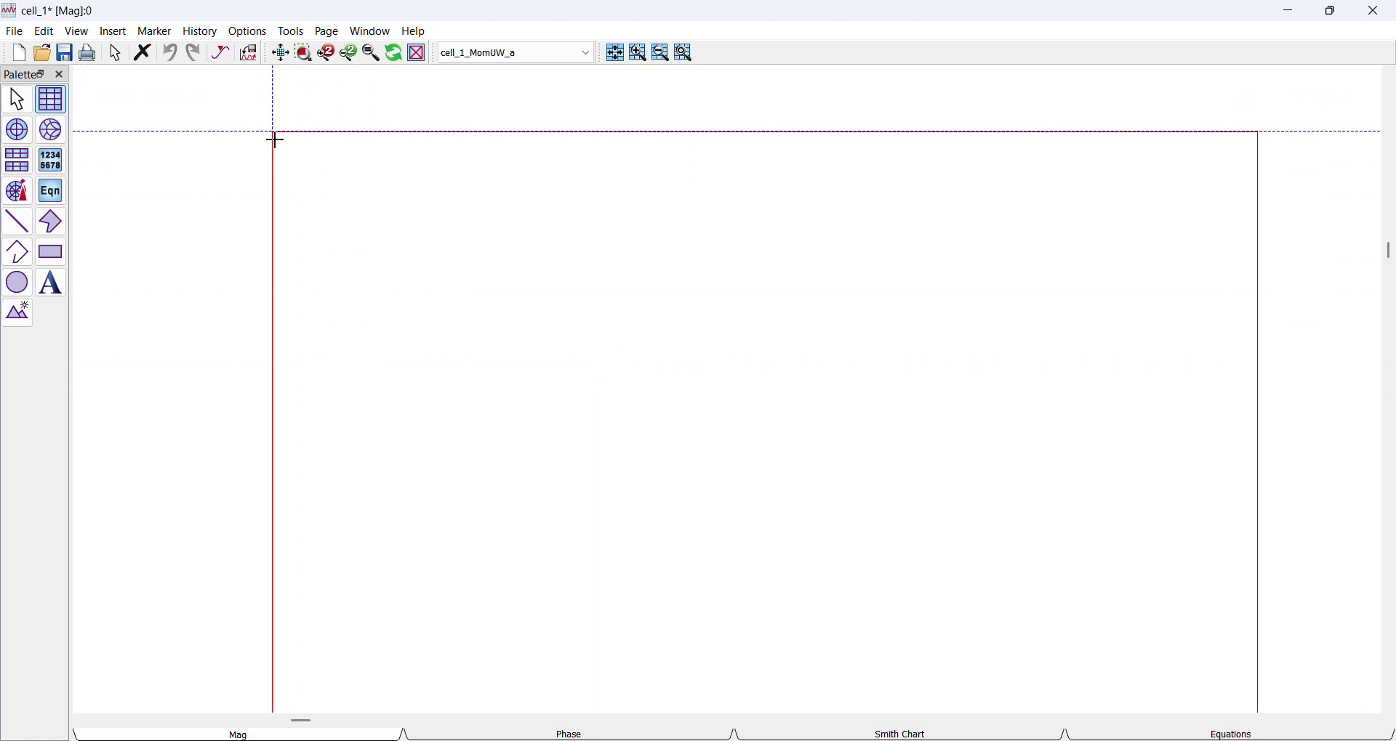
scroll(474, 227, down, 2)
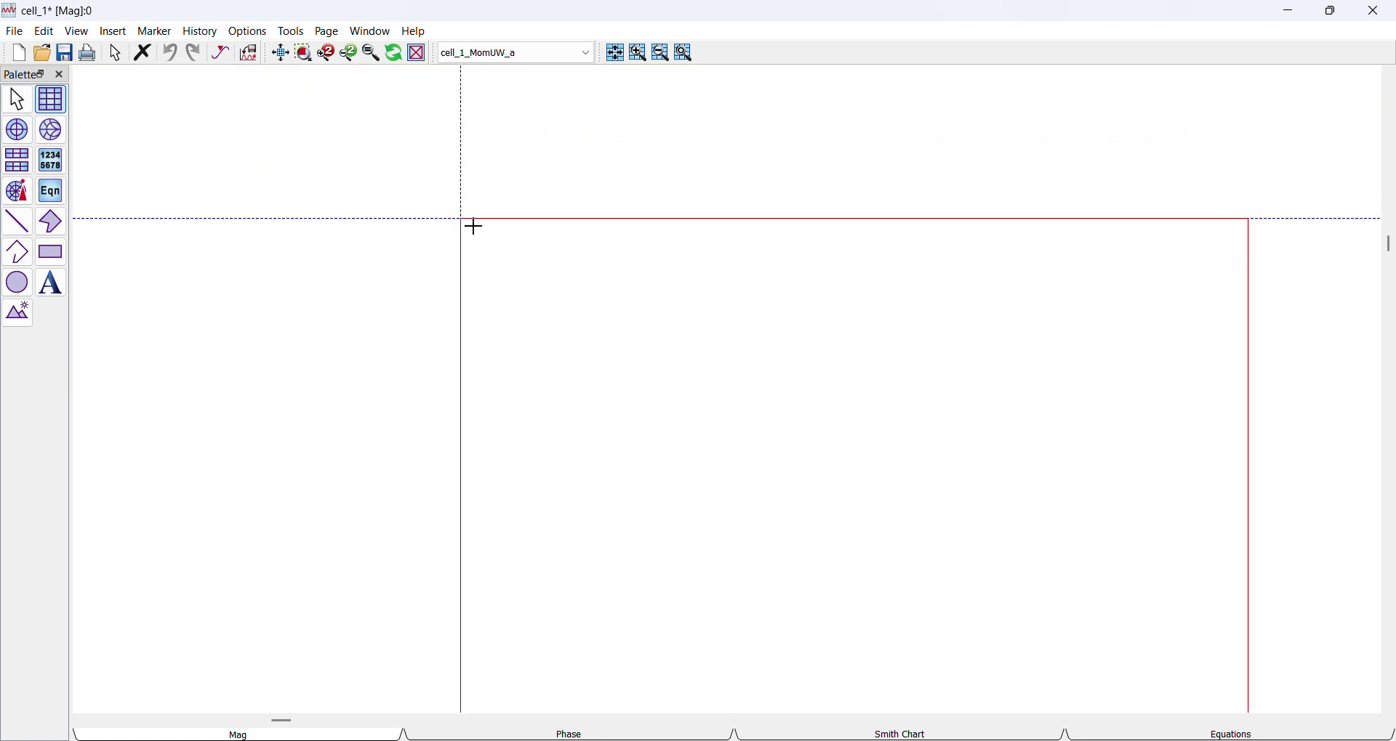
click(323, 144)
scroll(589, 399, down, 3)
click(589, 402)
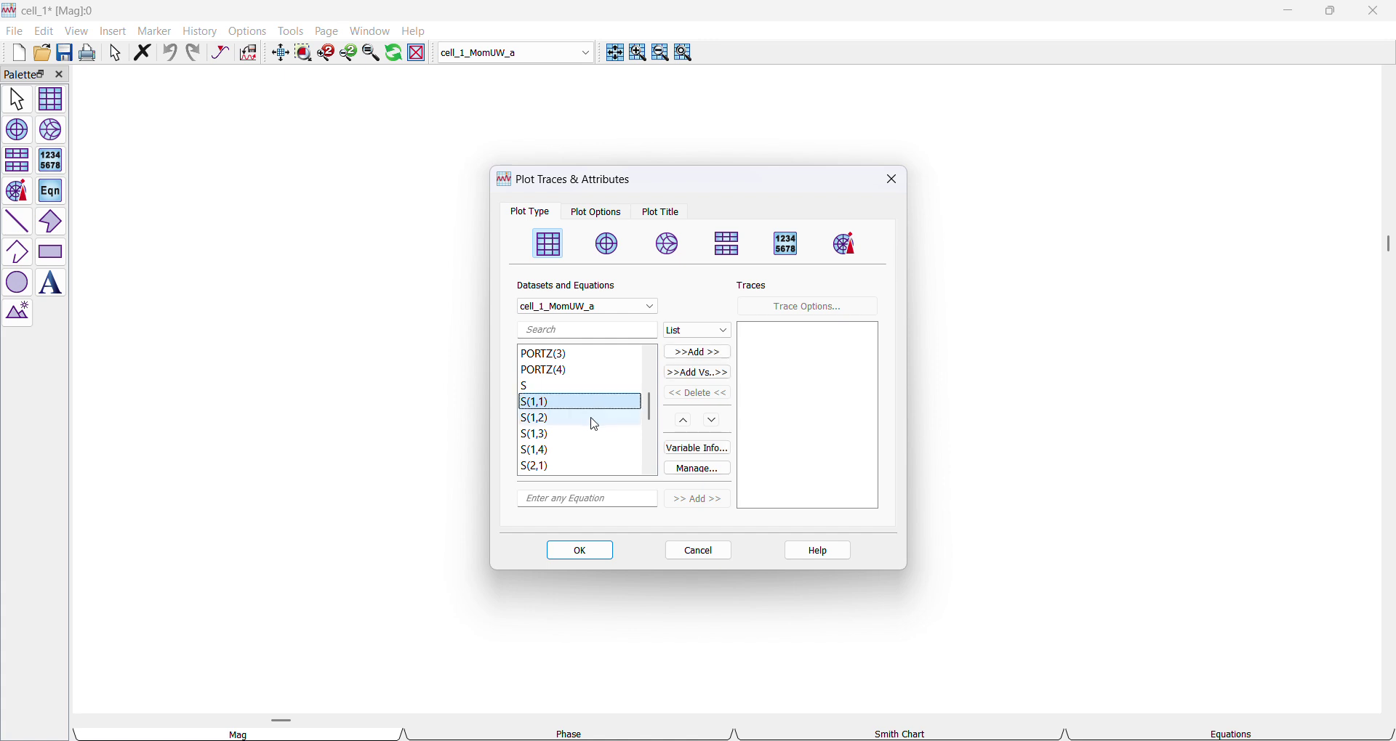
click(698, 353)
click(687, 494)
- Add S(1,2), S(1,3) and S(1,4) in dB to the new plot's traces
click(584, 419)
click(700, 352)
click(674, 493)
click(556, 435)
click(709, 354)
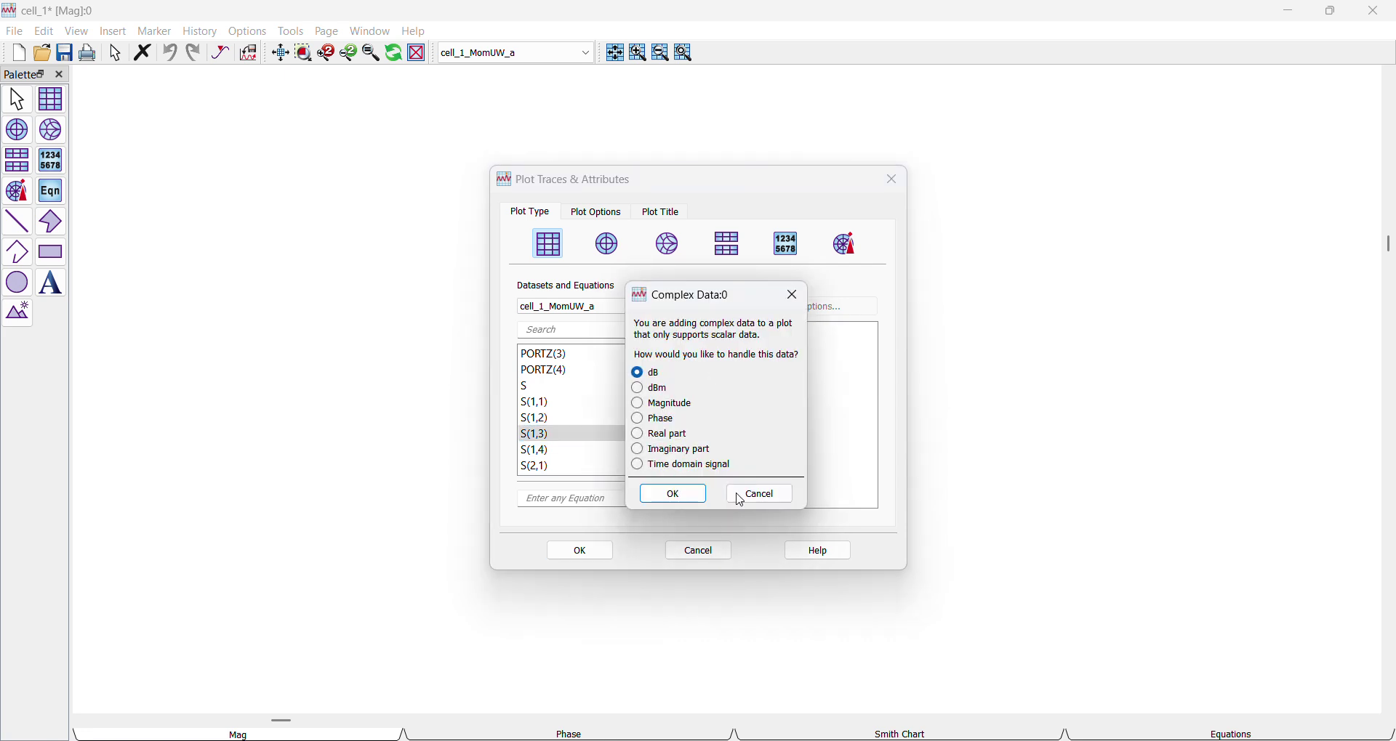
click(673, 494)
click(580, 450)
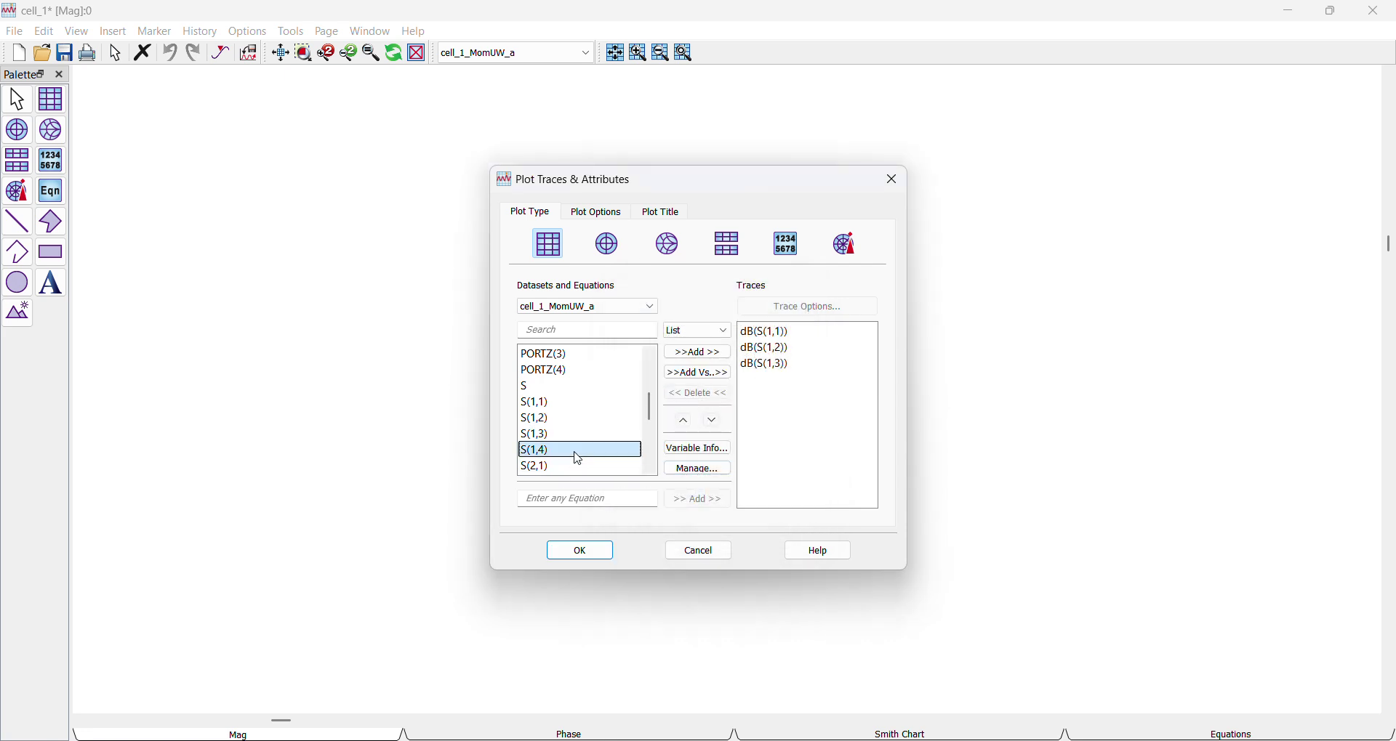
click(706, 355)
click(683, 503)
- Add S(2,2) in dB as the last trace and finish creating the plot
scroll(574, 450, down, 3)
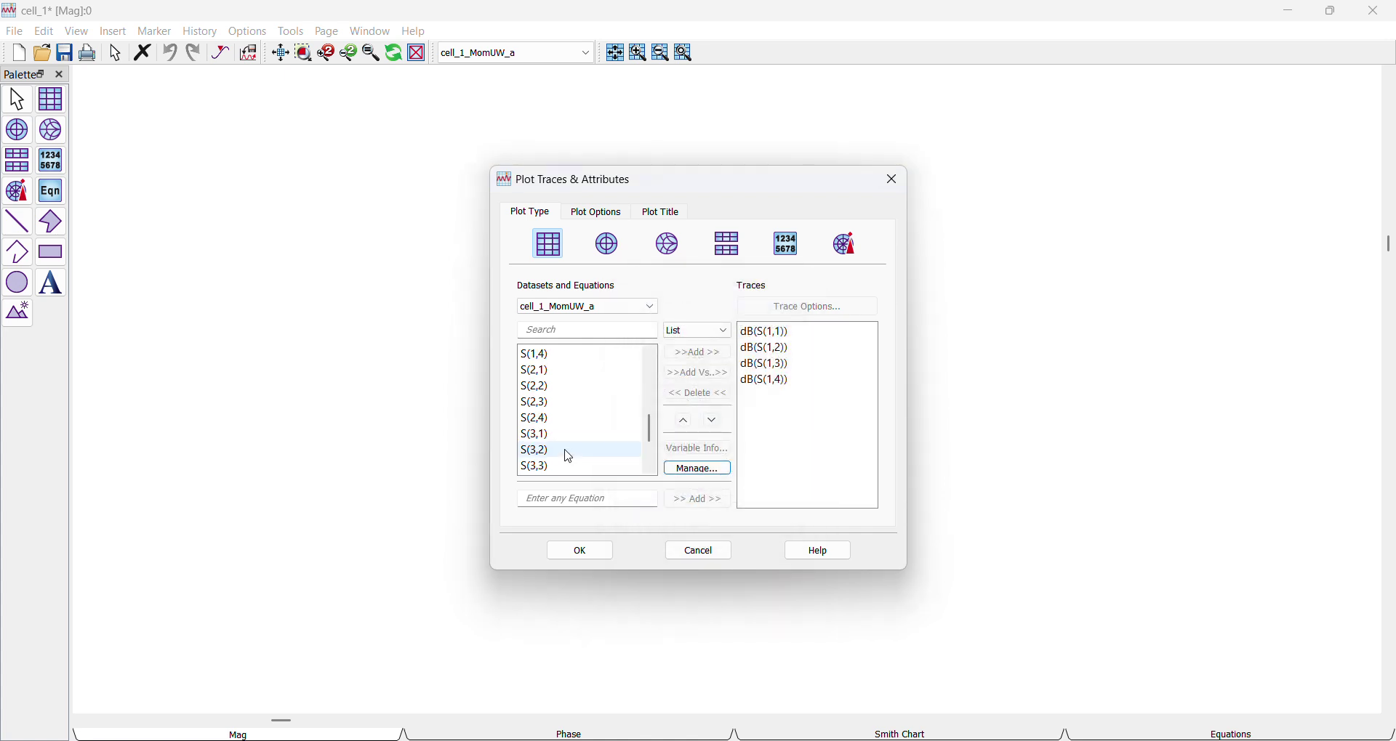
click(600, 393)
click(696, 354)
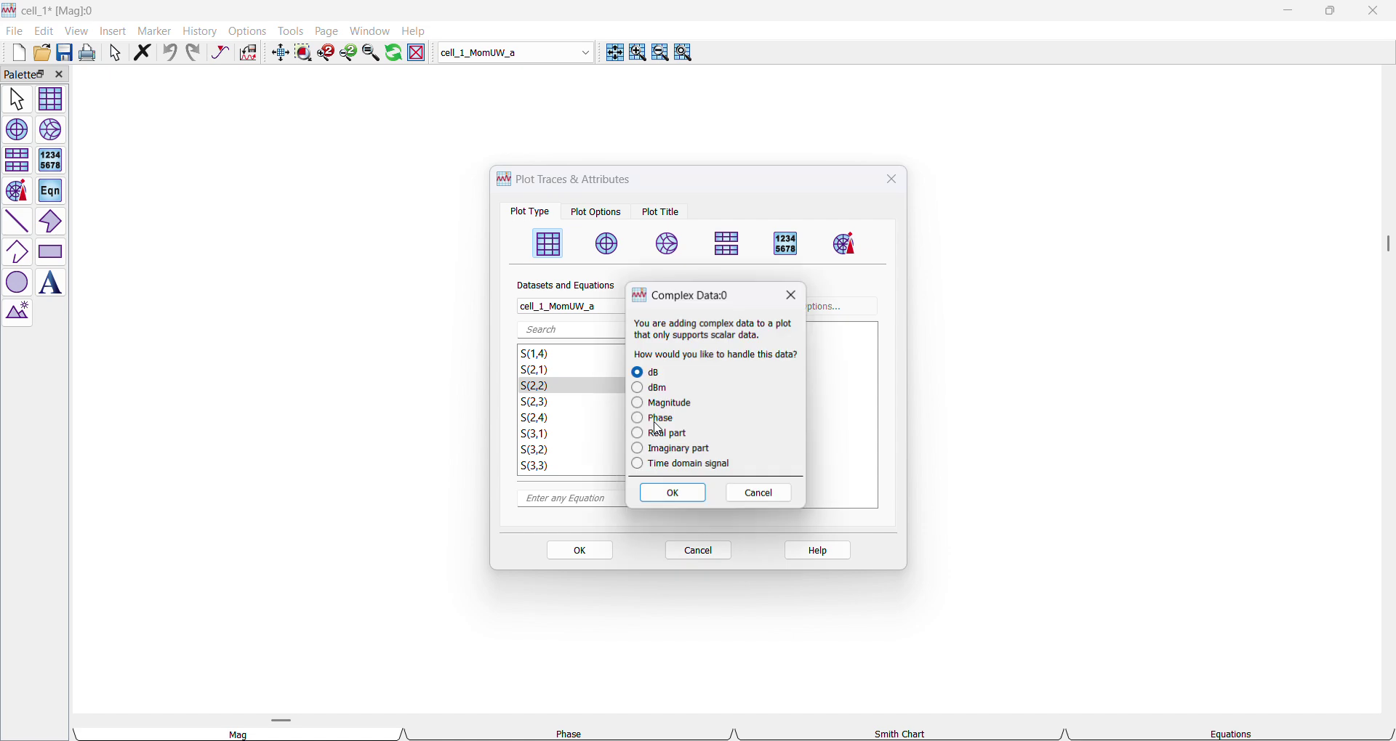
click(670, 492)
click(581, 553)
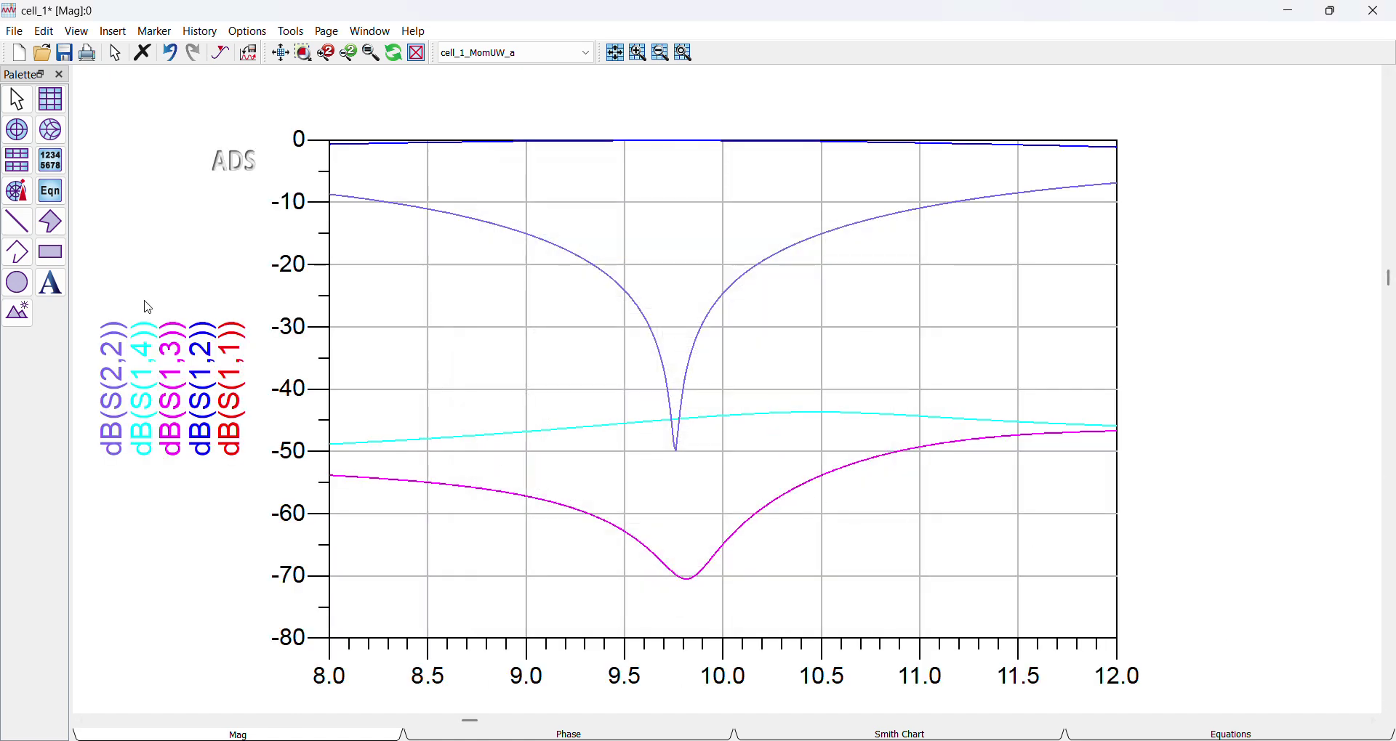
- Add a line marker to the plot at about 10.01 GHz, with its readout placed beside the graph
click(154, 30)
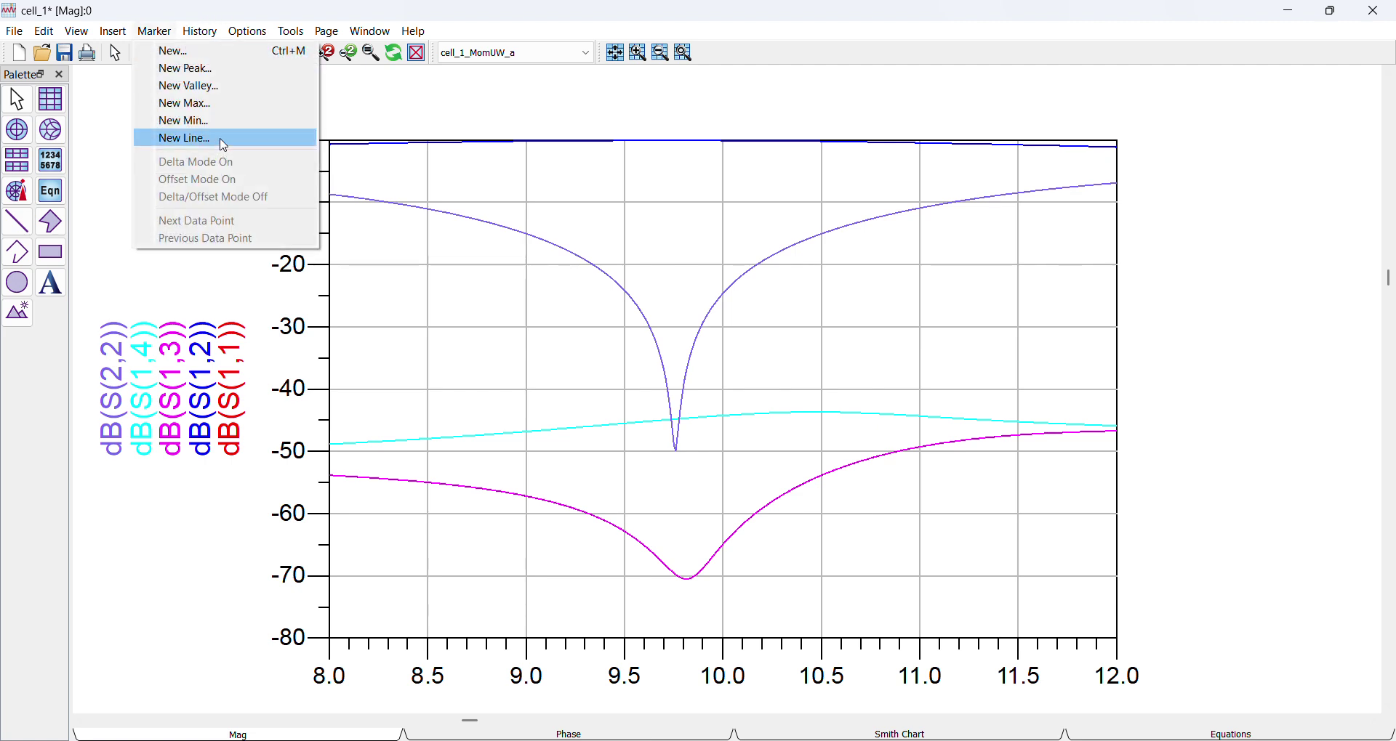
click(218, 139)
click(675, 443)
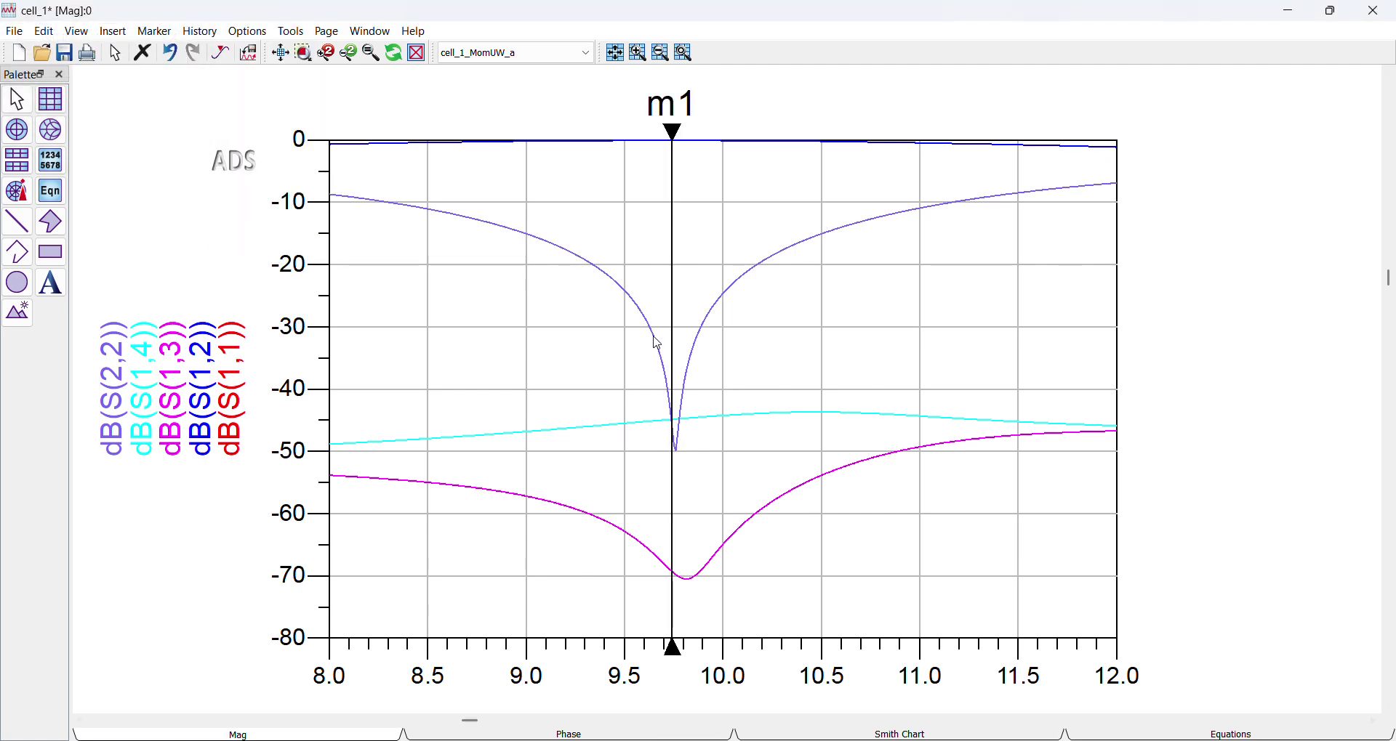
drag(680, 207, 1102, 363)
drag(715, 557, 742, 556)
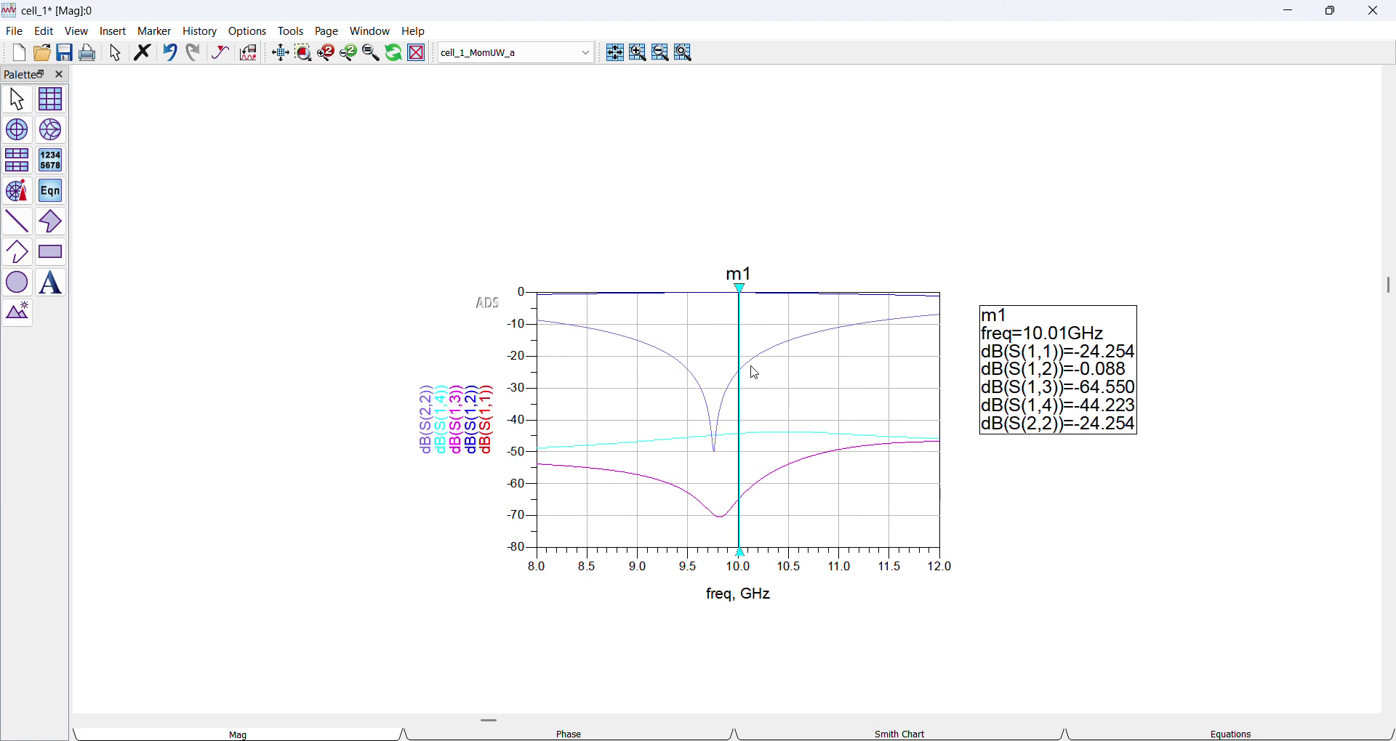
- Examine the return loss, coupling and isolation traces against the line marker's readout
mouse_move(751, 371)
mouse_move(764, 485)
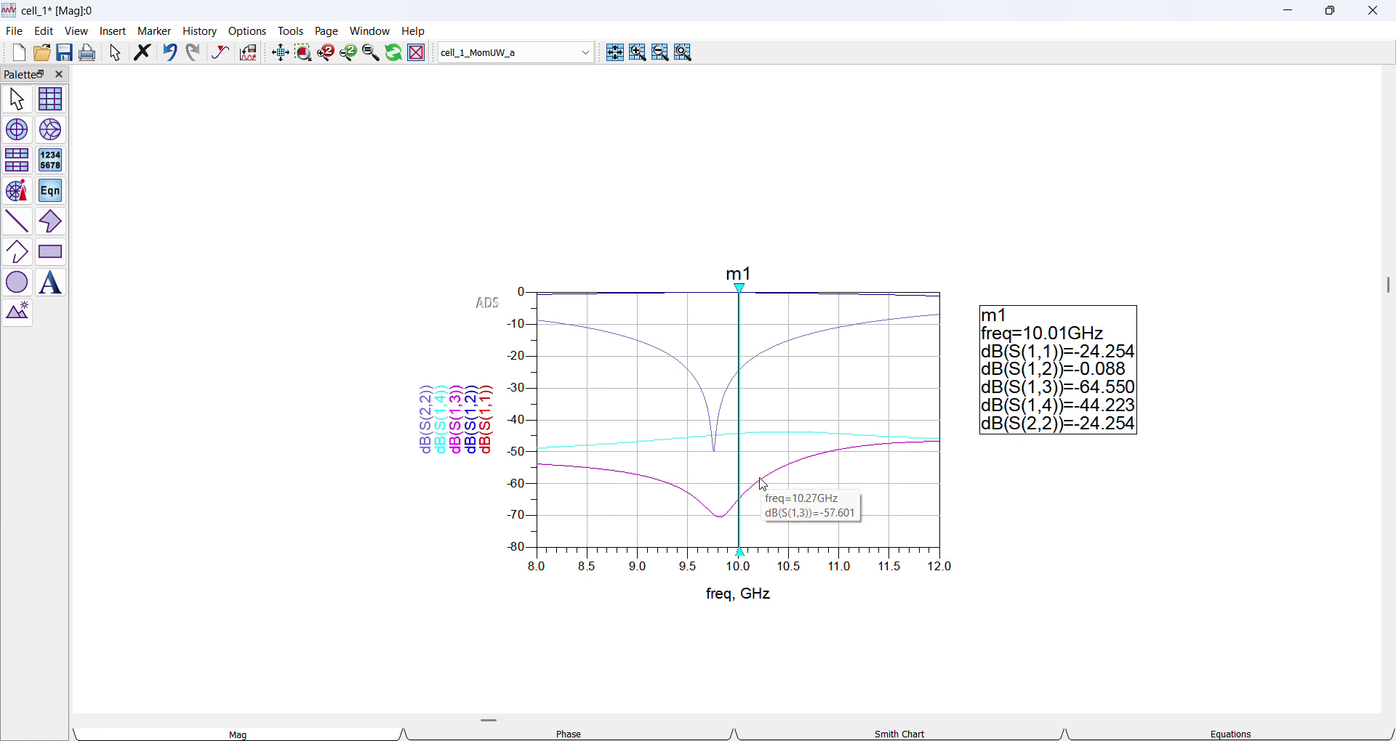
click(752, 361)
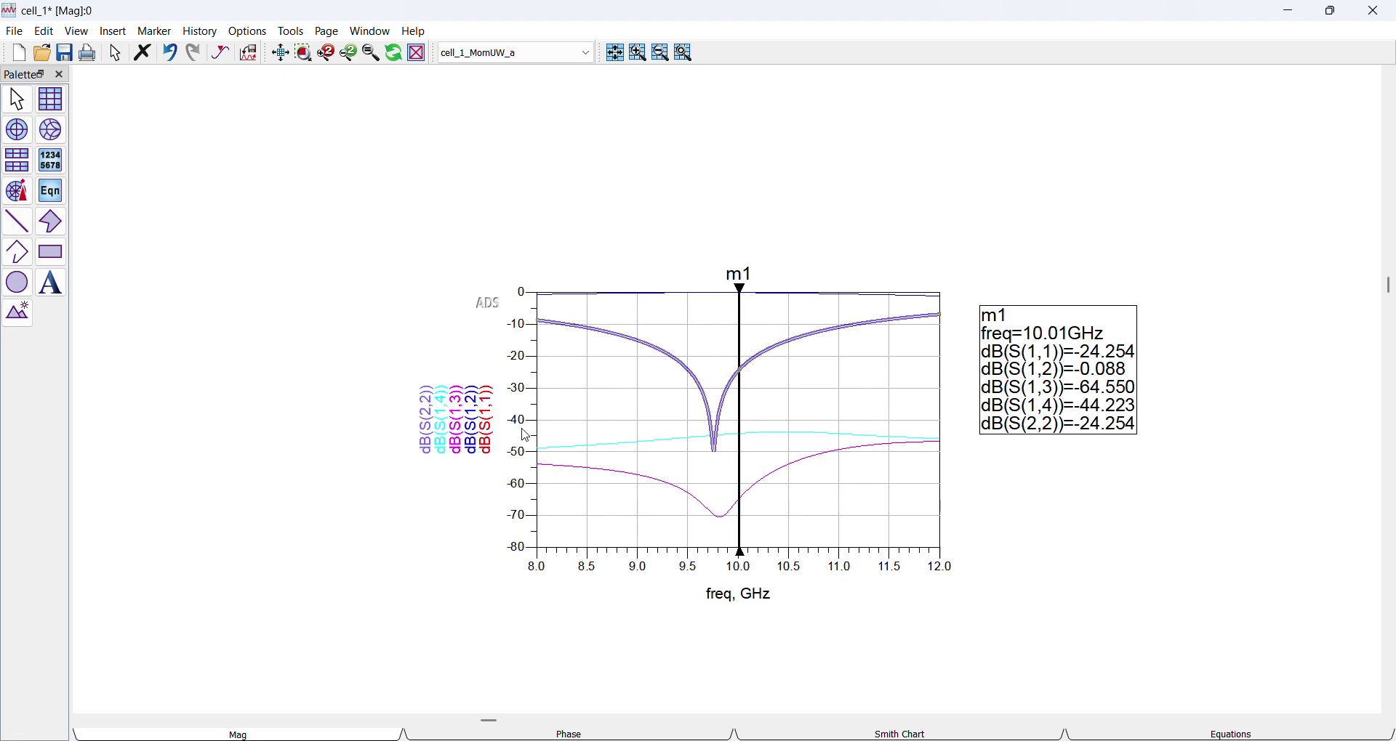
click(487, 440)
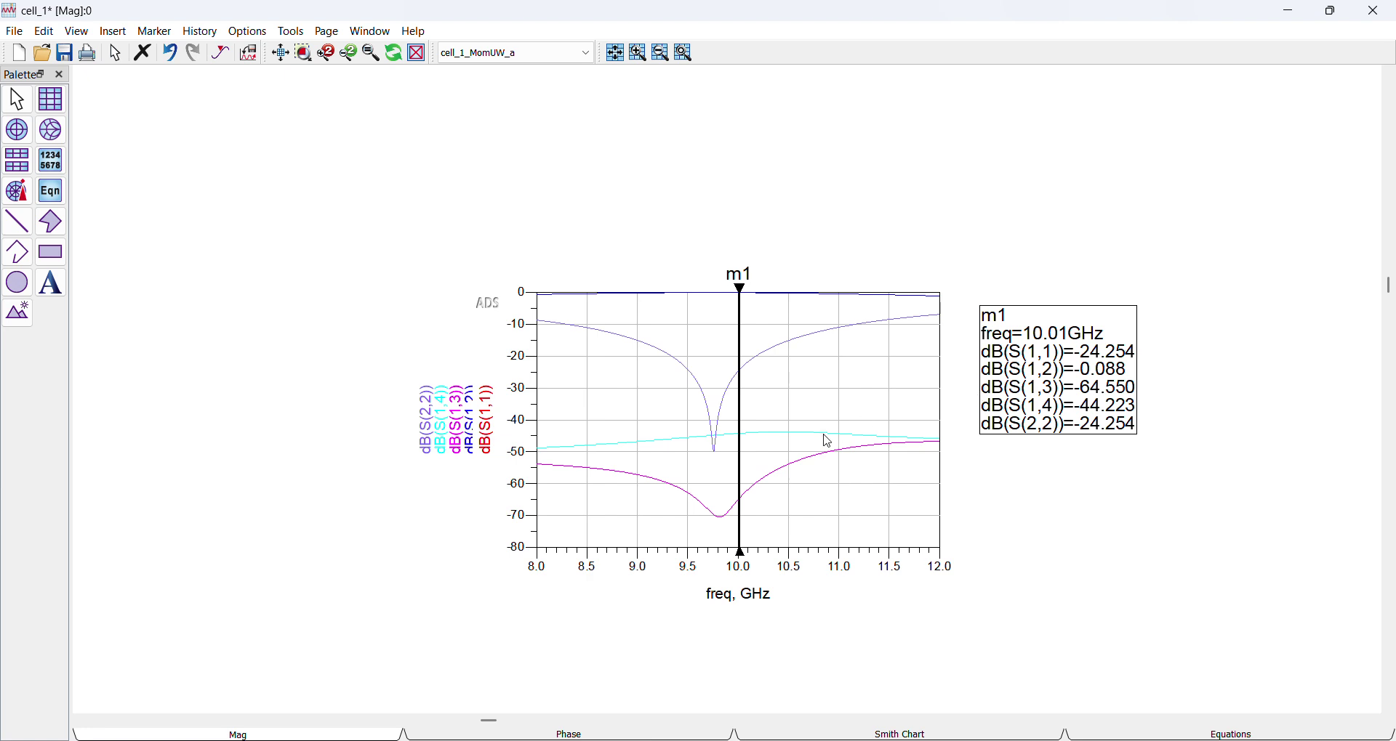
click(1066, 413)
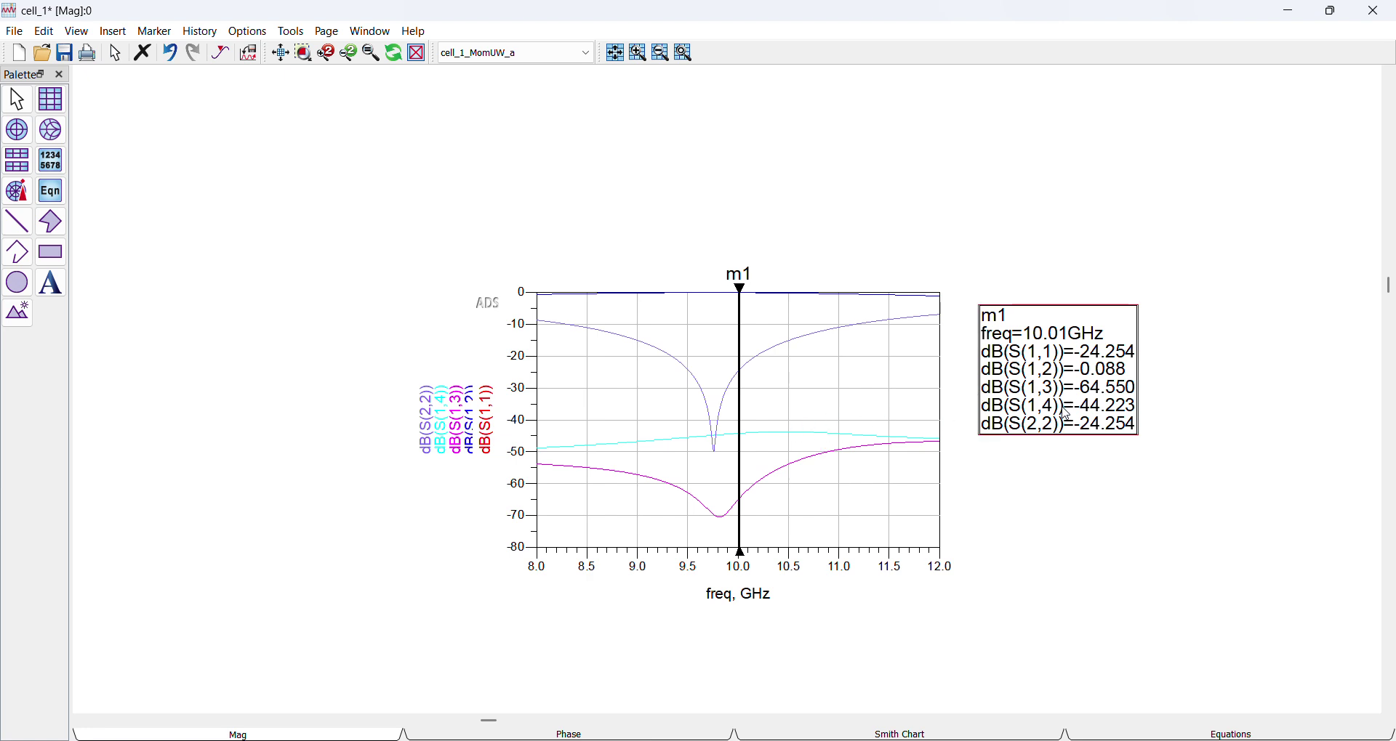
click(757, 439)
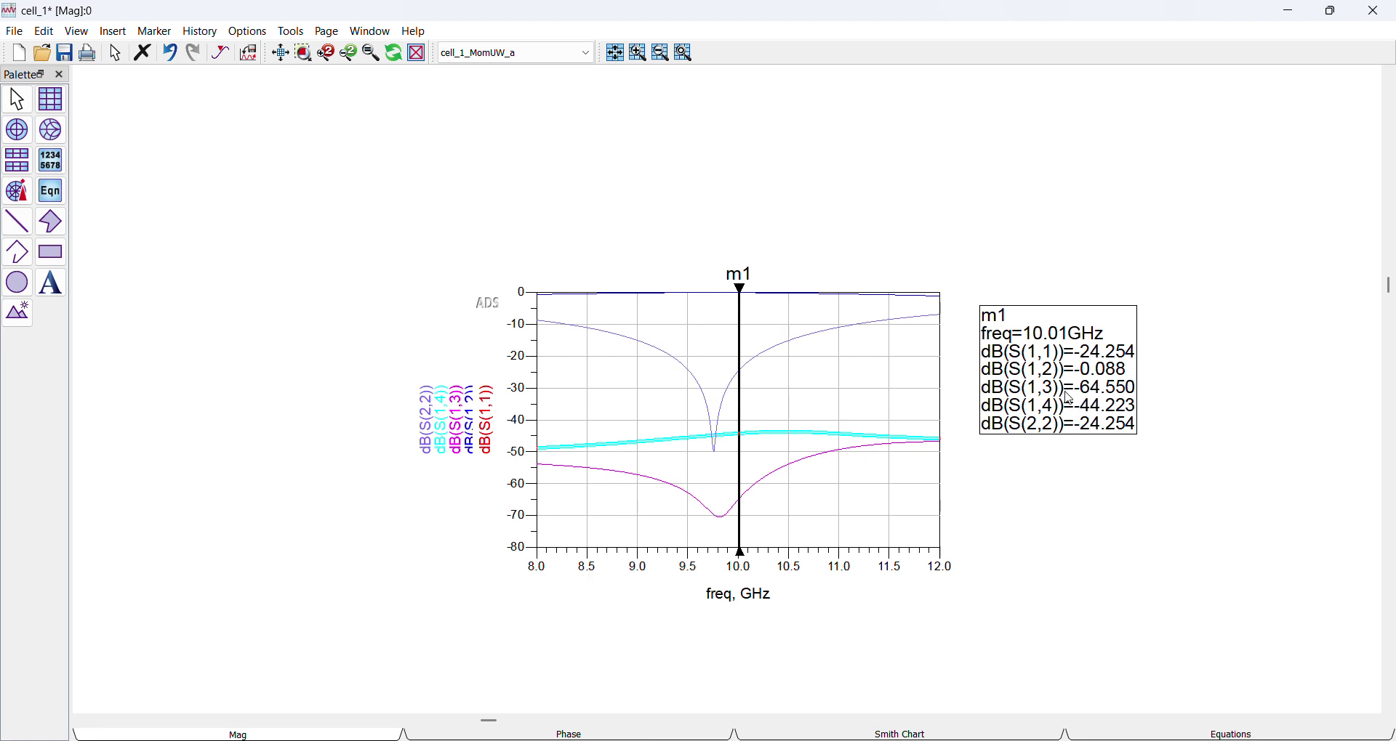
click(766, 482)
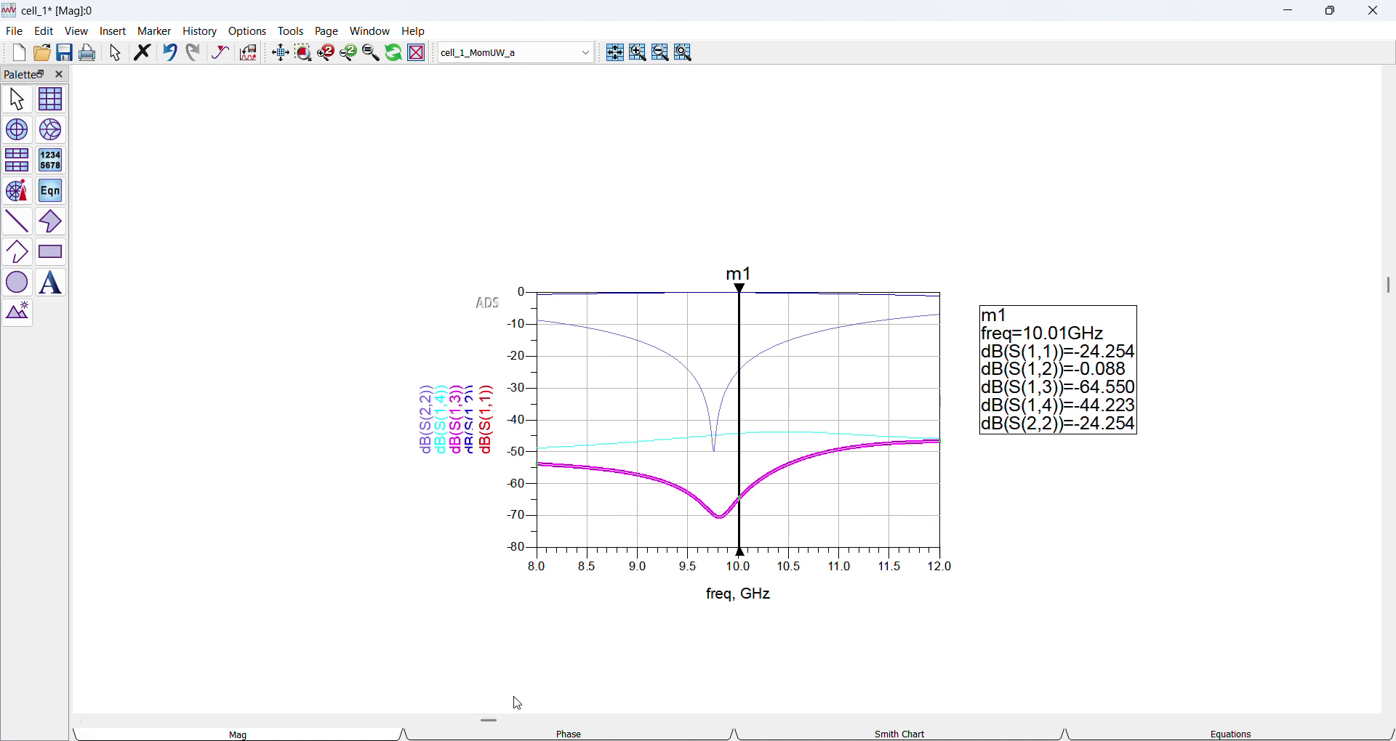
- Delete all the automatically generated magnitude plots and their titles, keeping only the custom plot with its marker
key(f)
drag(539, 200, 1301, 630)
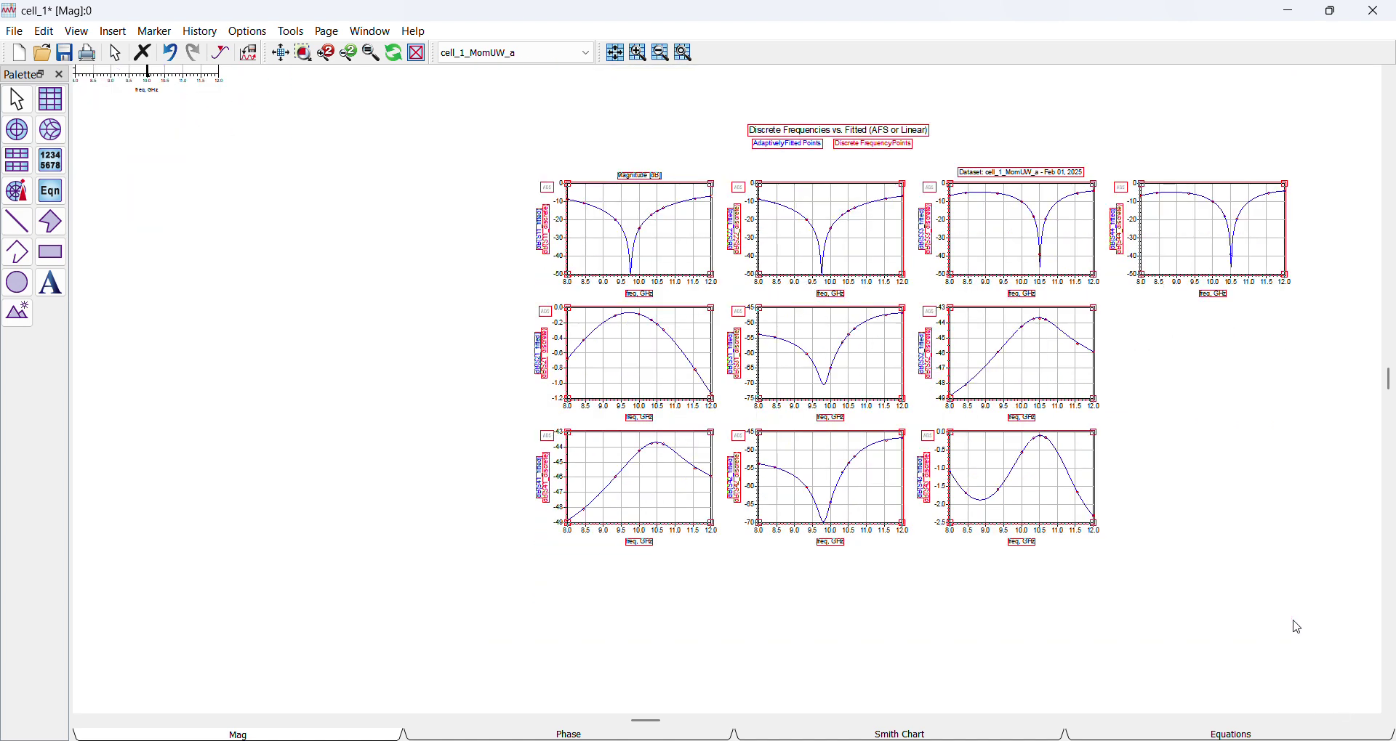
key(Delete)
key(f)
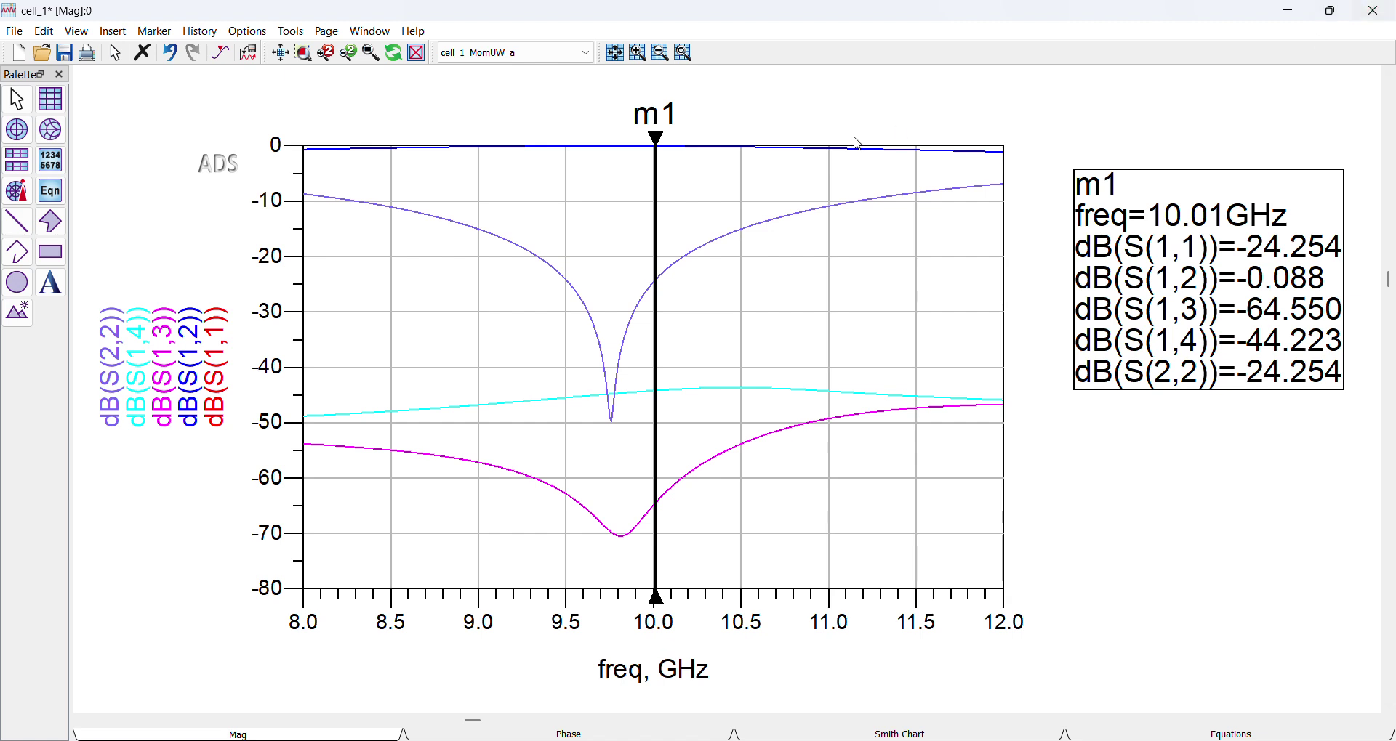
- Close the data display with its changes saved, dismiss the design save notice, and switch to the cell_1 layout
click(1373, 10)
click(618, 402)
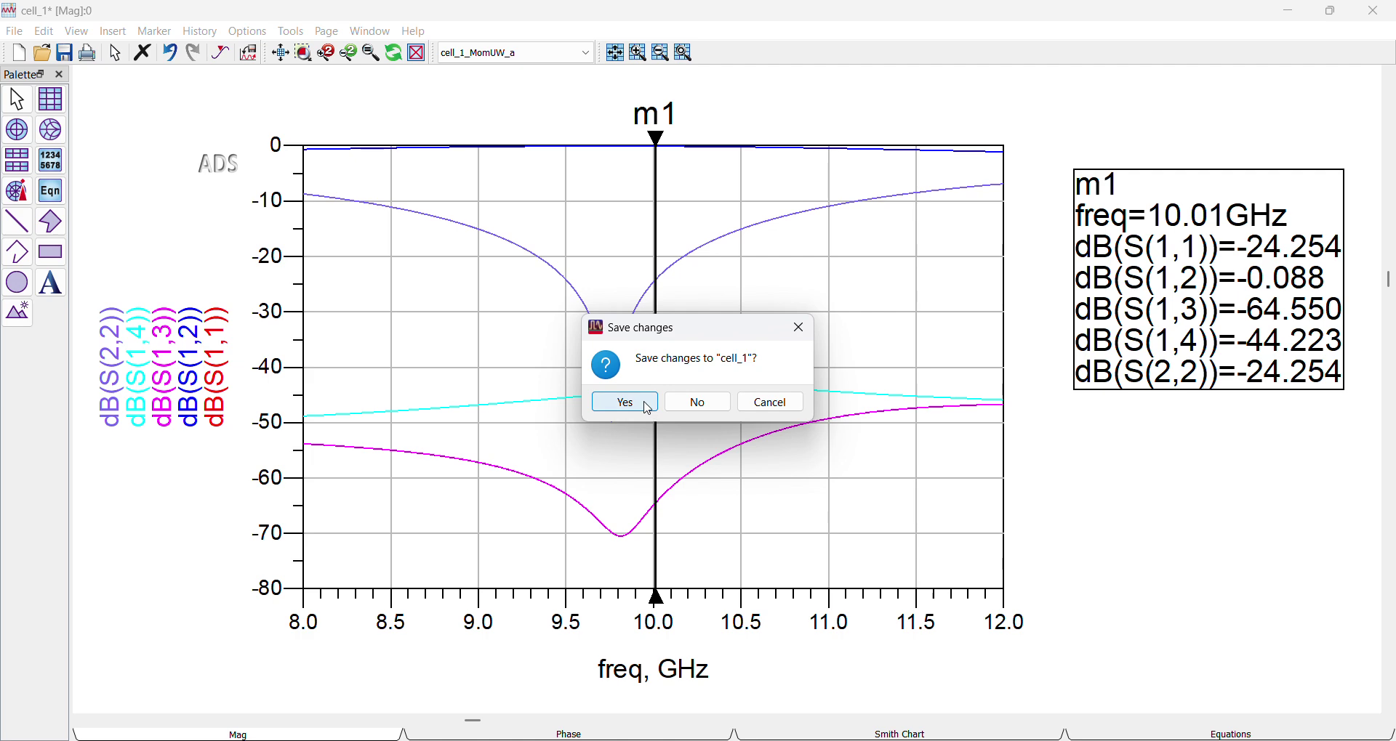
click(946, 129)
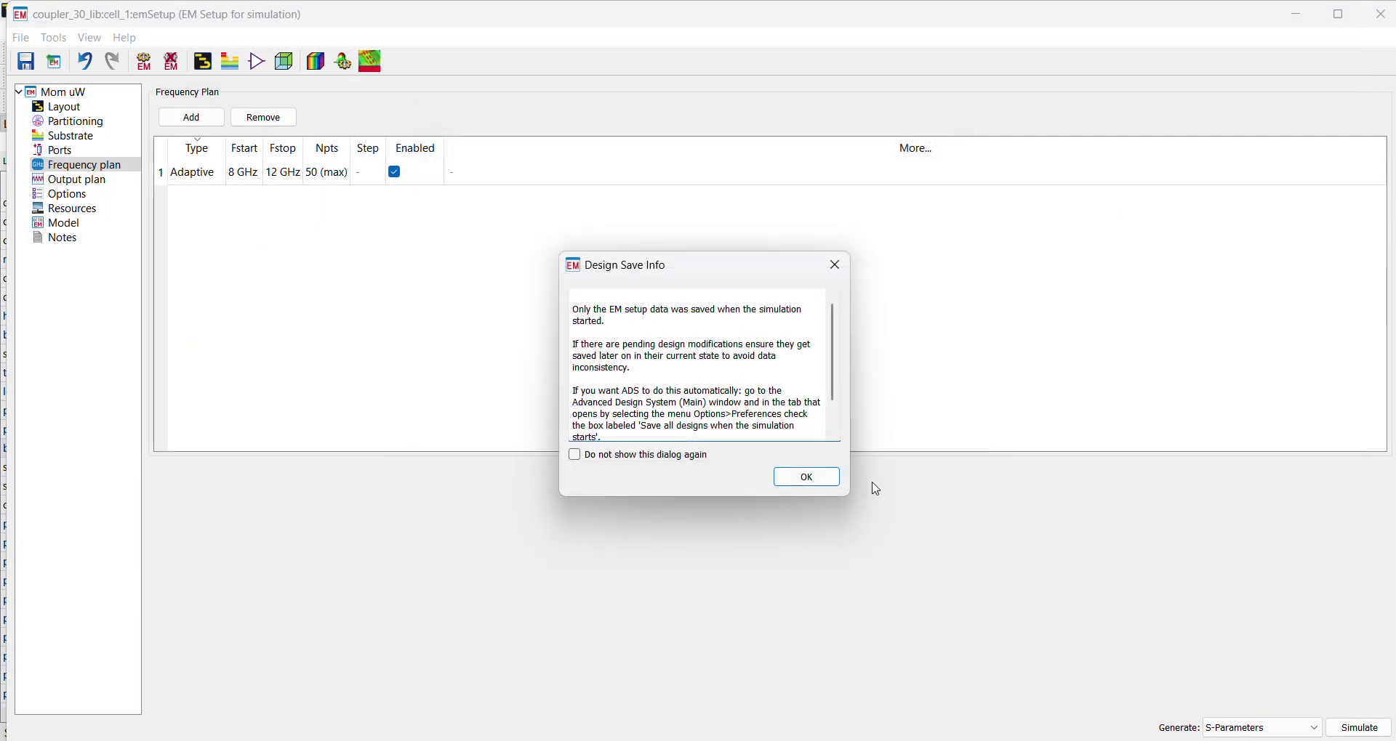
click(816, 481)
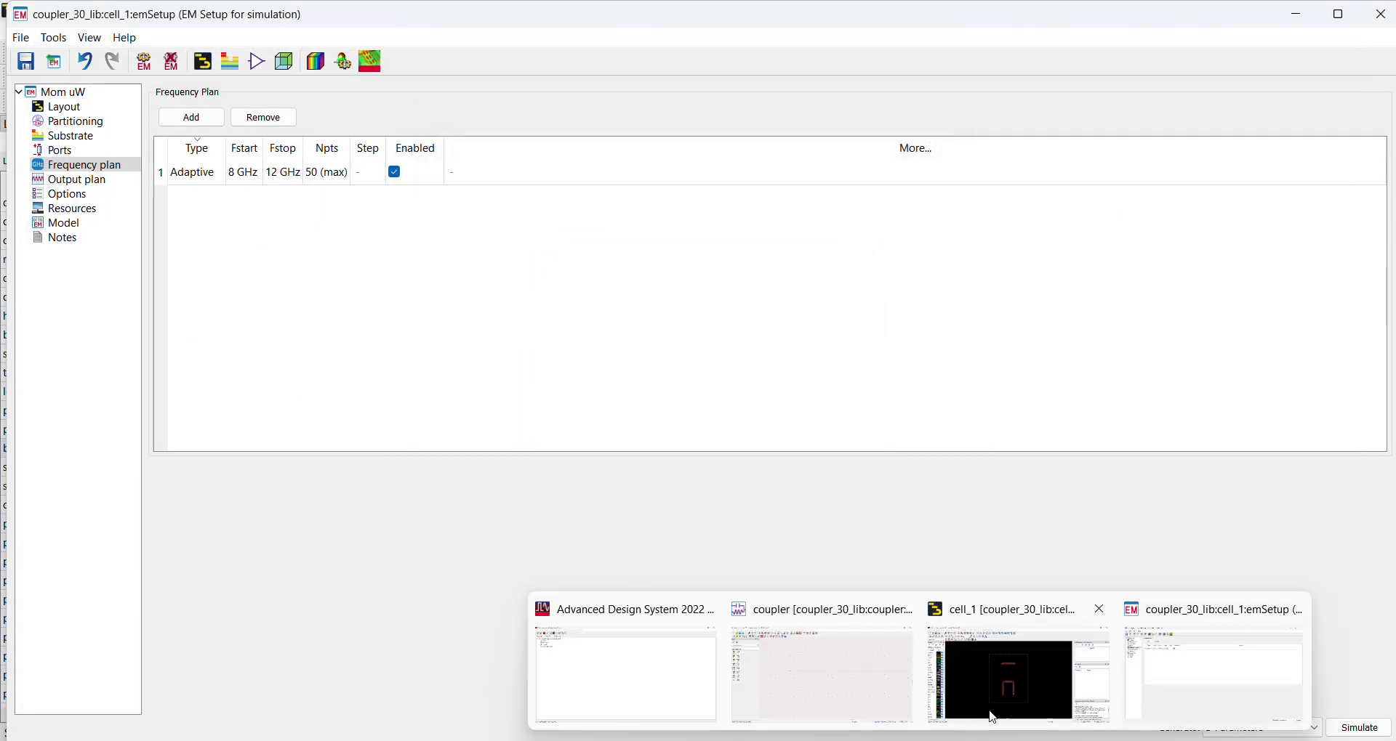
click(1018, 665)
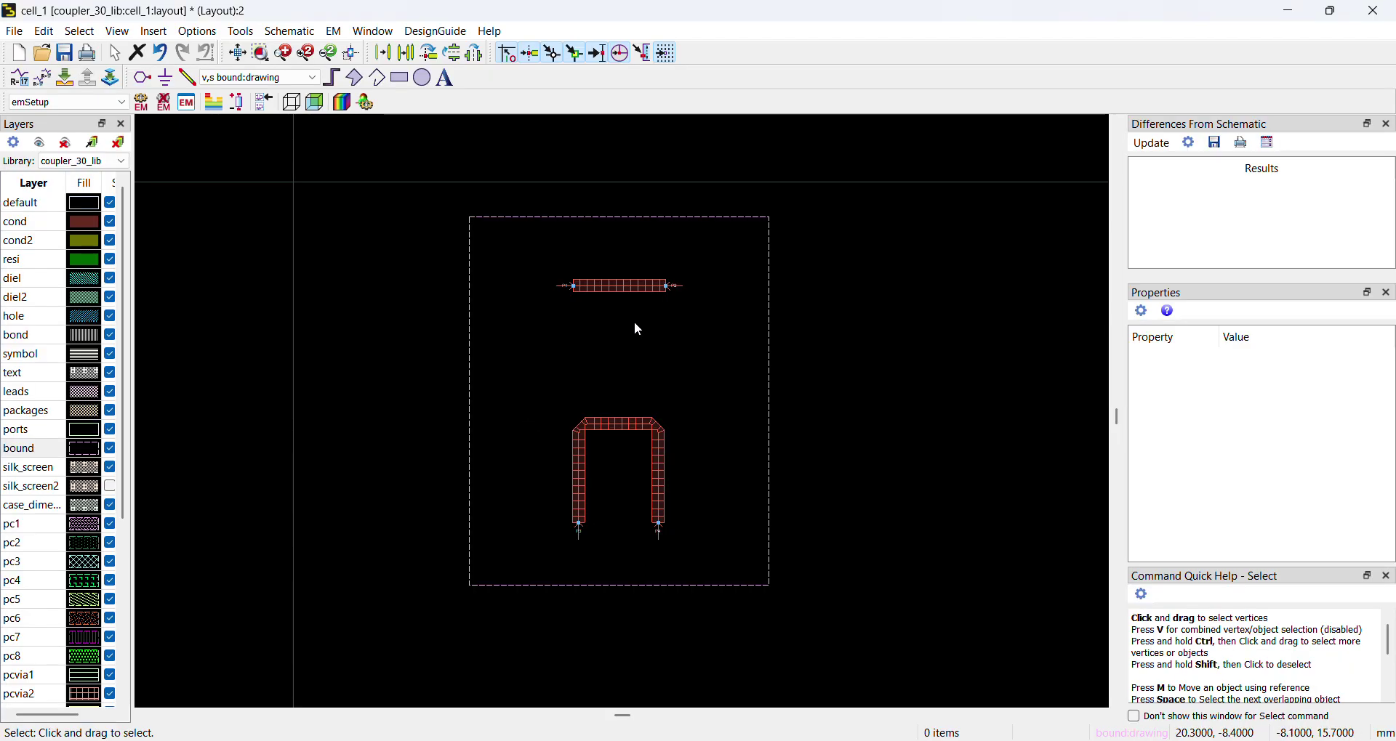